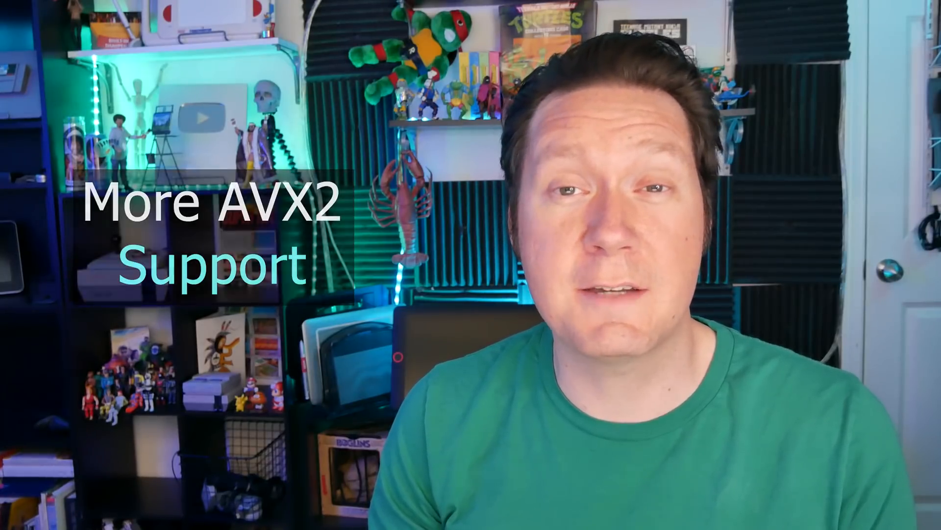
Step: Open the program's preferences
click(29, 20)
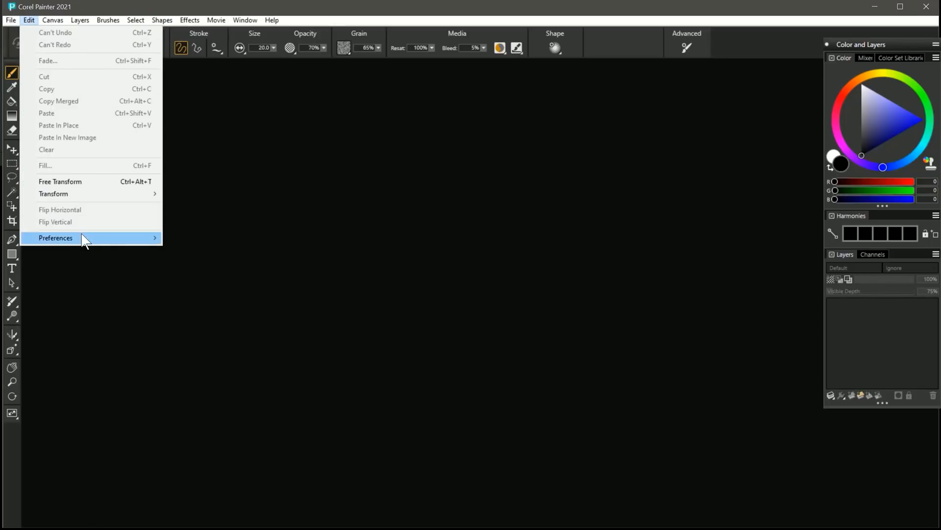
mouse_move(84, 238)
click(222, 286)
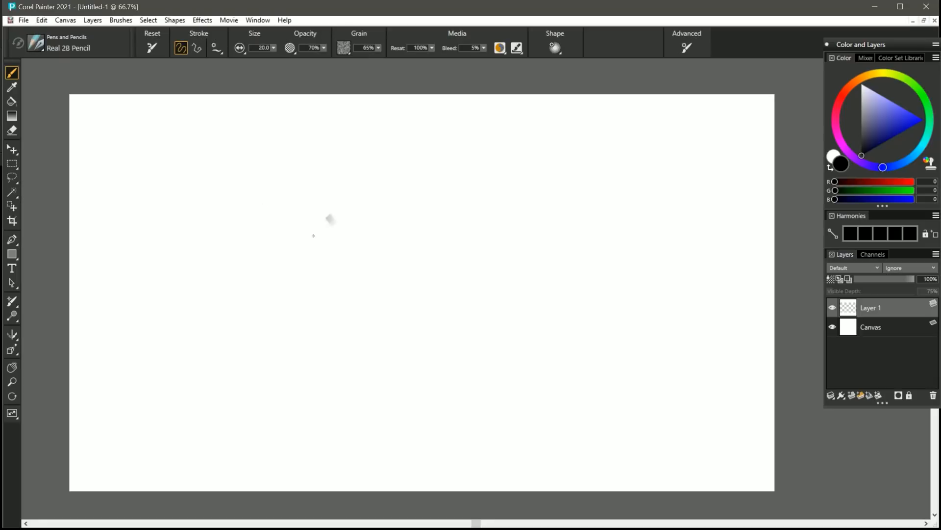
Step: Scribble a dense patch of overlapping black strokes near the middle of Layer 1 with the Real 2B Pencil
mouse_move(313, 236)
mouse_down()
mouse_move(300, 278)
mouse_move(357, 271)
mouse_move(425, 296)
mouse_move(367, 285)
mouse_move(338, 250)
mouse_move(362, 236)
mouse_move(368, 289)
mouse_move(401, 294)
mouse_up()
key(n)
key(b)
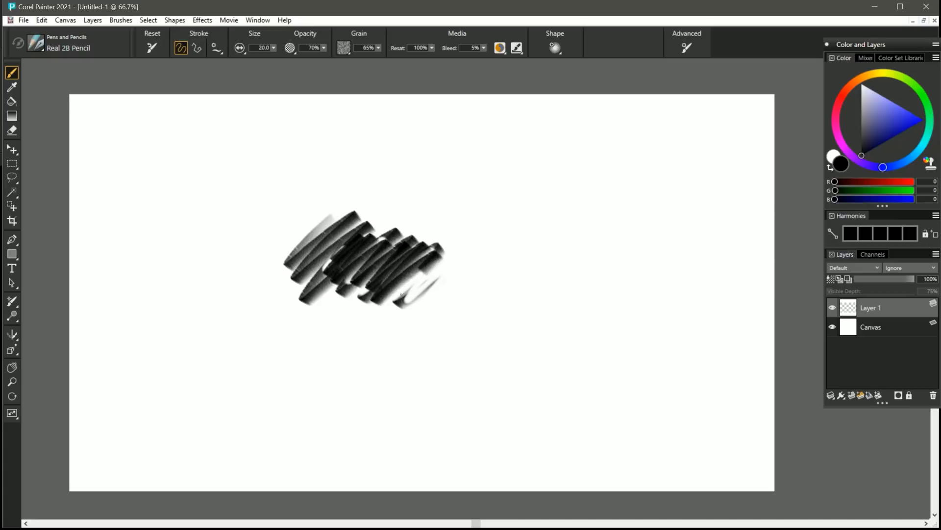
drag(401, 294, 465, 264)
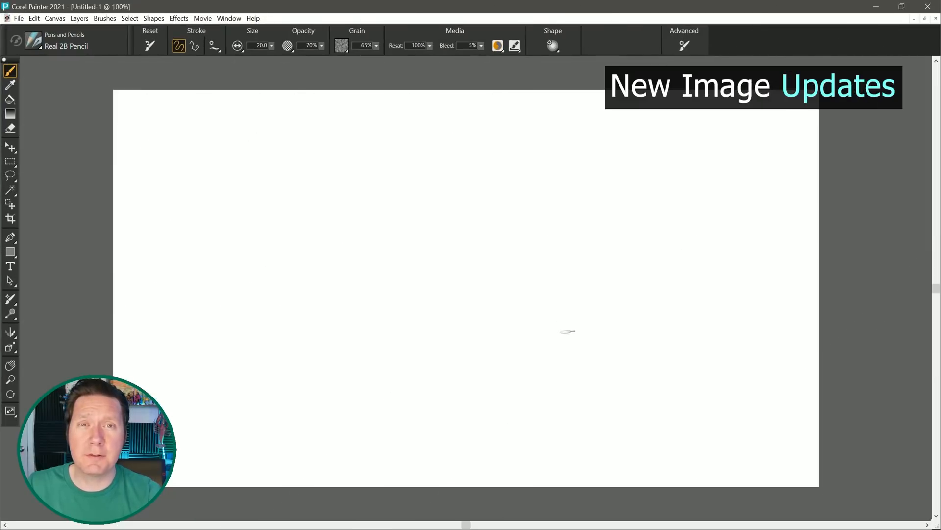
Step: Open the setup for a new image and examine its layer type choices and Hide Canvas option
click(19, 19)
click(36, 30)
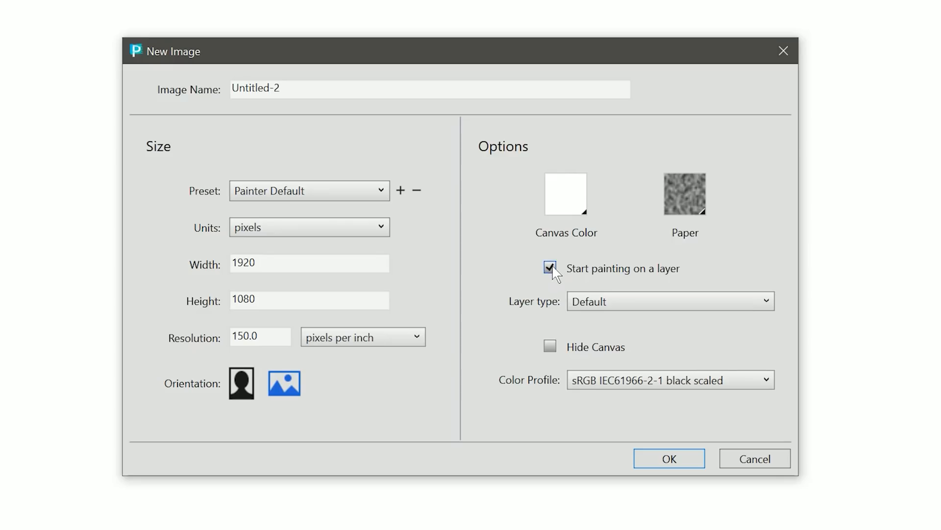
click(609, 301)
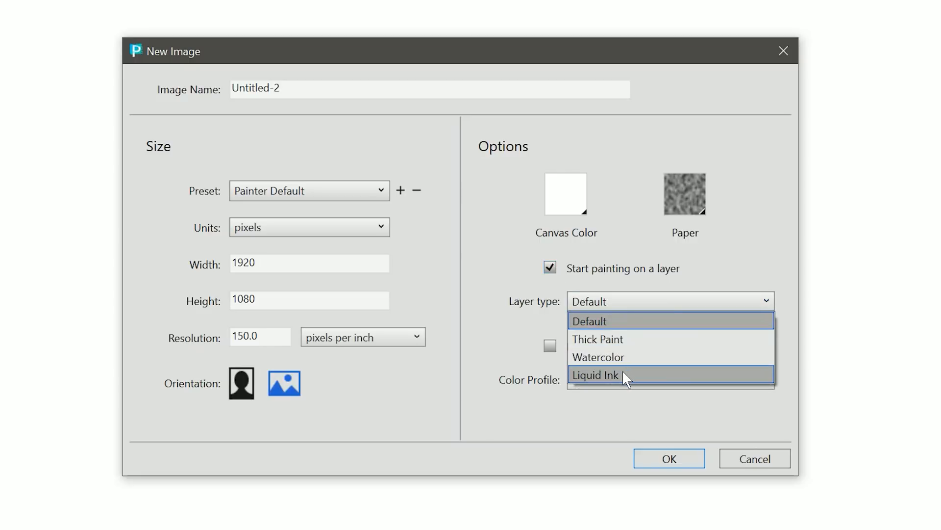
click(549, 340)
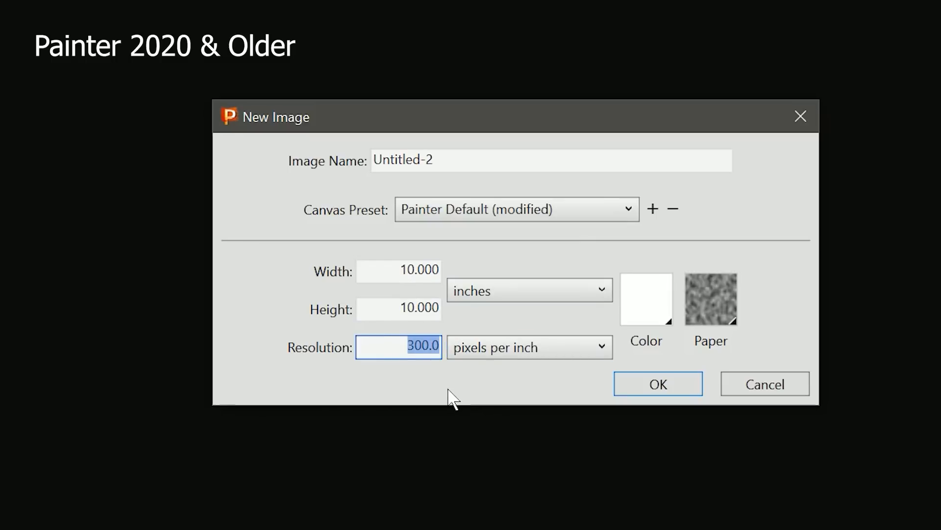
Step: Try a resolution of 72 pixels per inch for a 10 by 10 inch image and check its width and height fields
text(72)
click(387, 307)
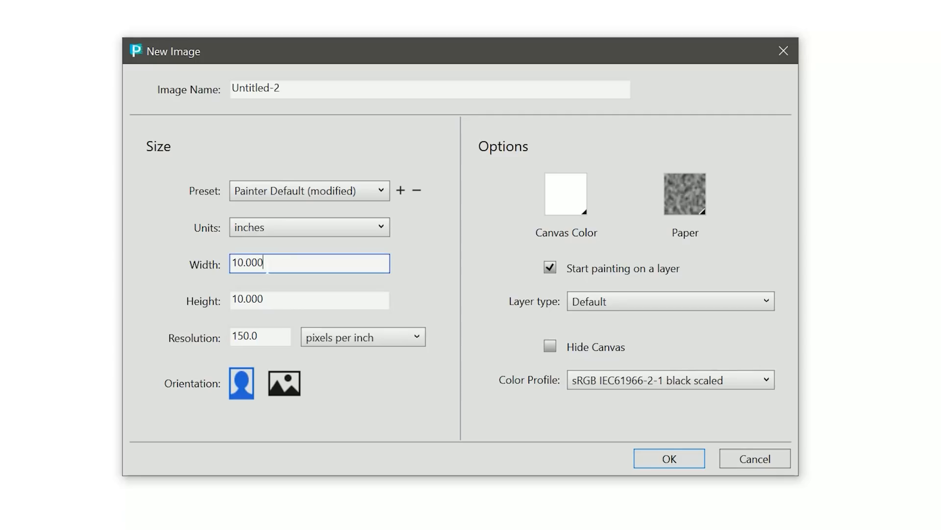
drag(246, 262, 264, 263)
click(269, 298)
key(Tab)
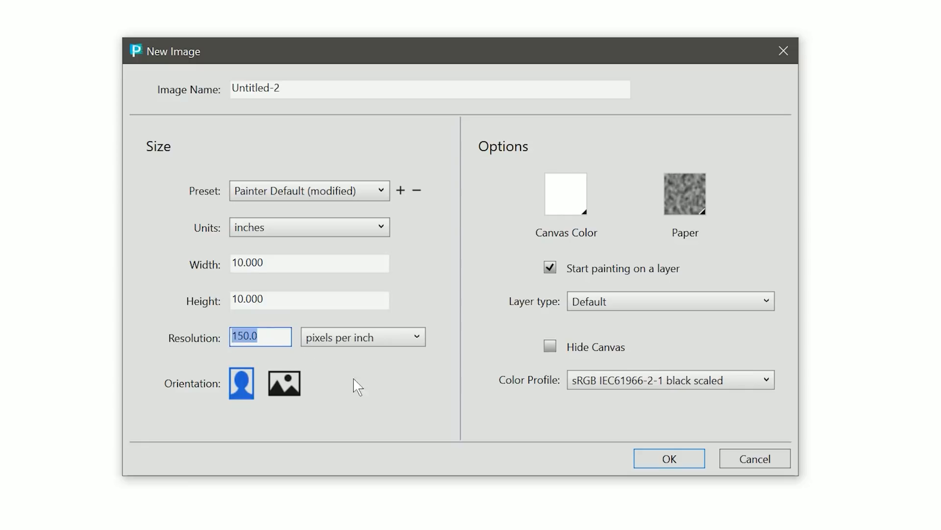
click(305, 300)
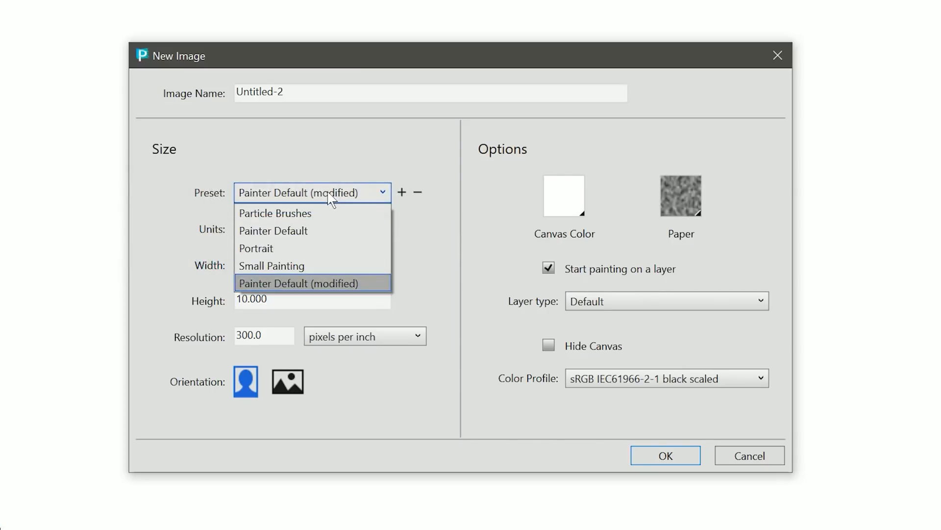
Step: Create a new image from the Painter Default preset with a Thick Paint layer as the starting layer
click(321, 230)
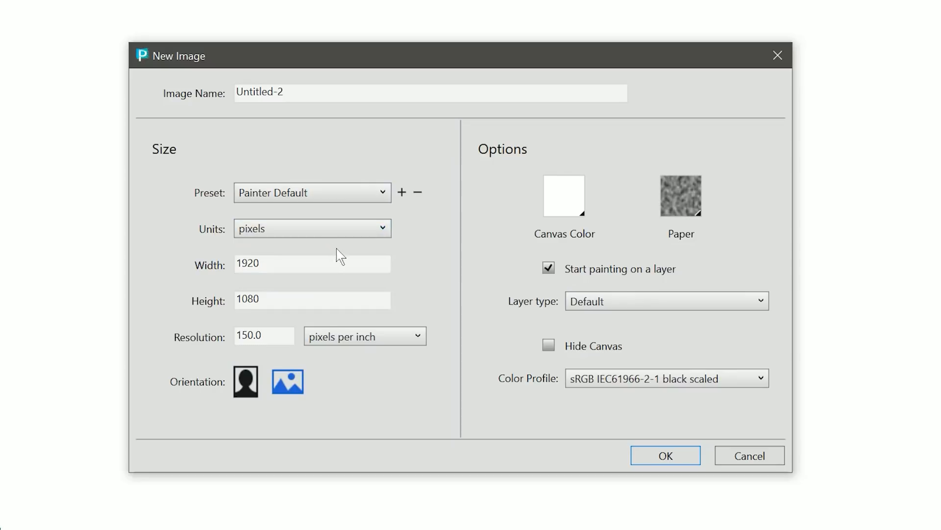
click(646, 303)
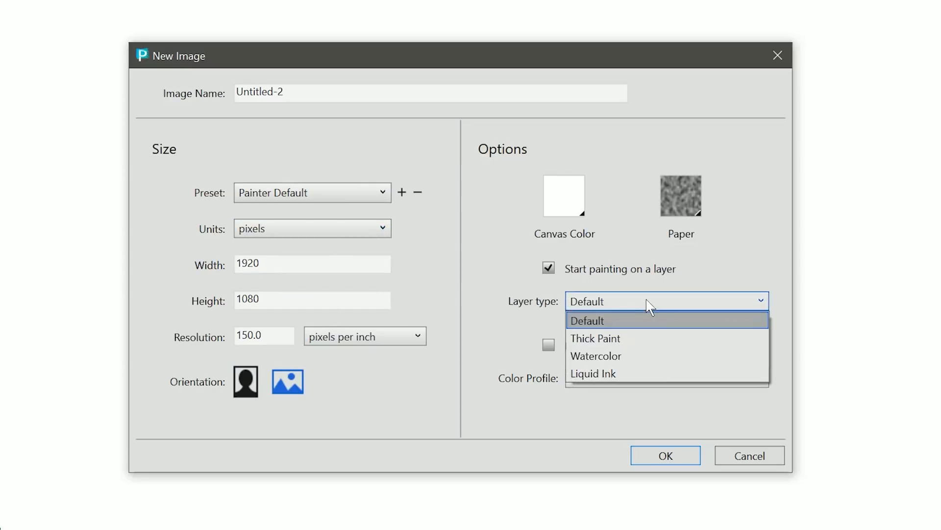
click(645, 338)
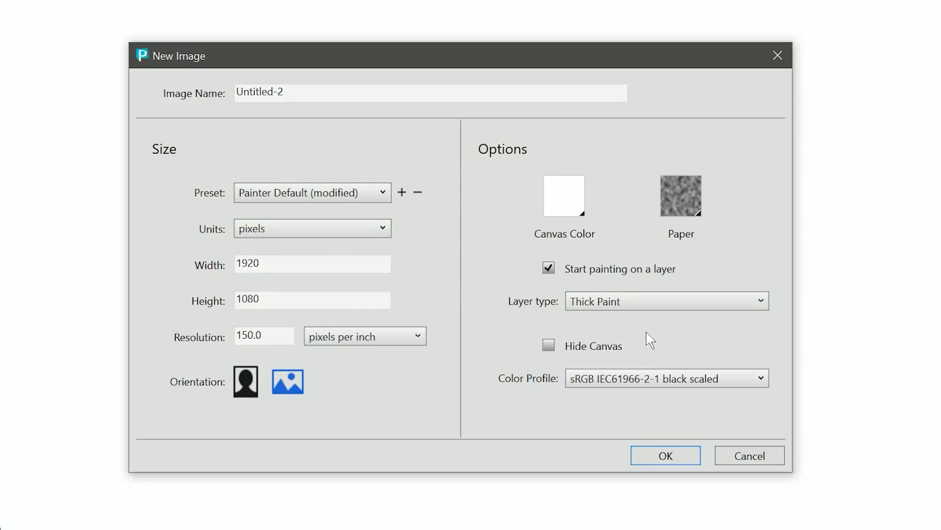
click(682, 459)
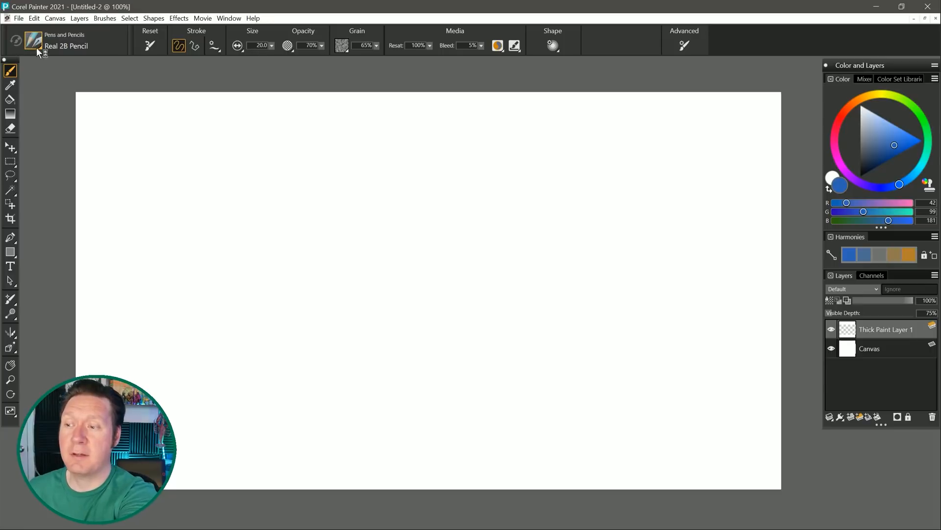
Step: Choose the Heavy Texture Knife from the Thick Paint brushes and paint a patch of blue strokes on the Thick Paint layer
click(32, 49)
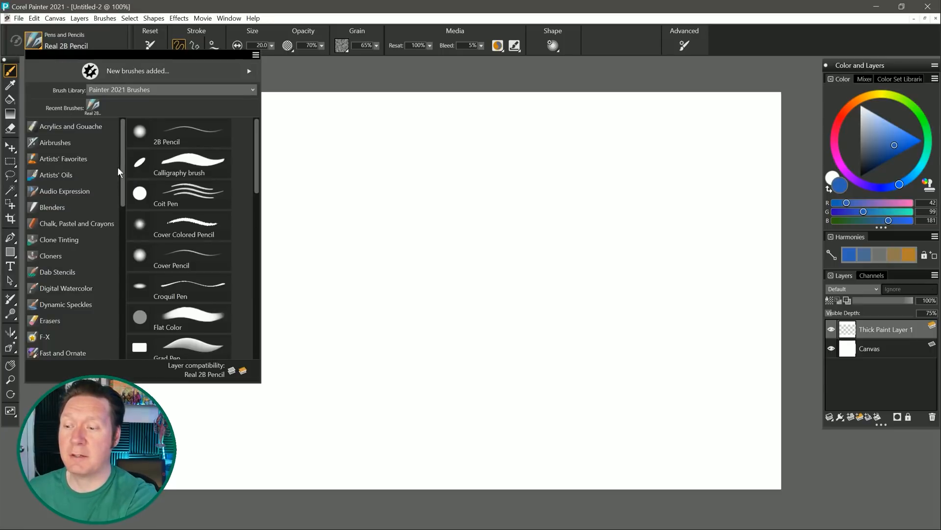
scroll(120, 172, down, 10)
click(55, 336)
scroll(250, 207, down, 5)
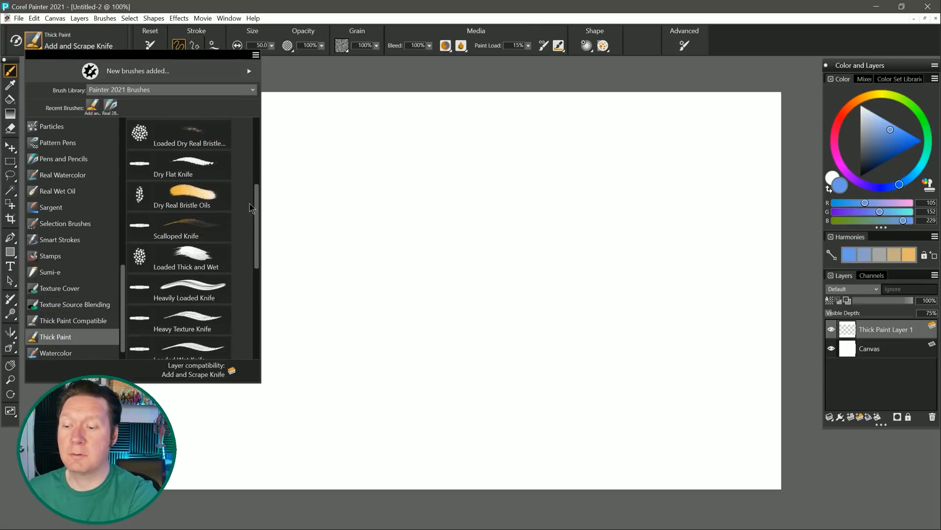
scroll(250, 207, down, 2)
click(204, 275)
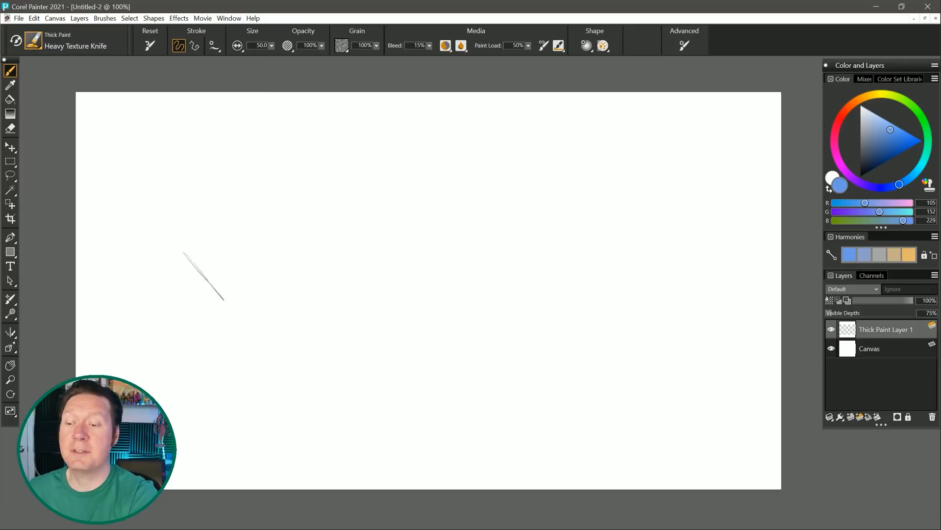
mouse_move(343, 206)
mouse_down()
mouse_move(273, 328)
mouse_move(297, 350)
mouse_move(349, 339)
mouse_move(391, 240)
mouse_move(382, 275)
mouse_up()
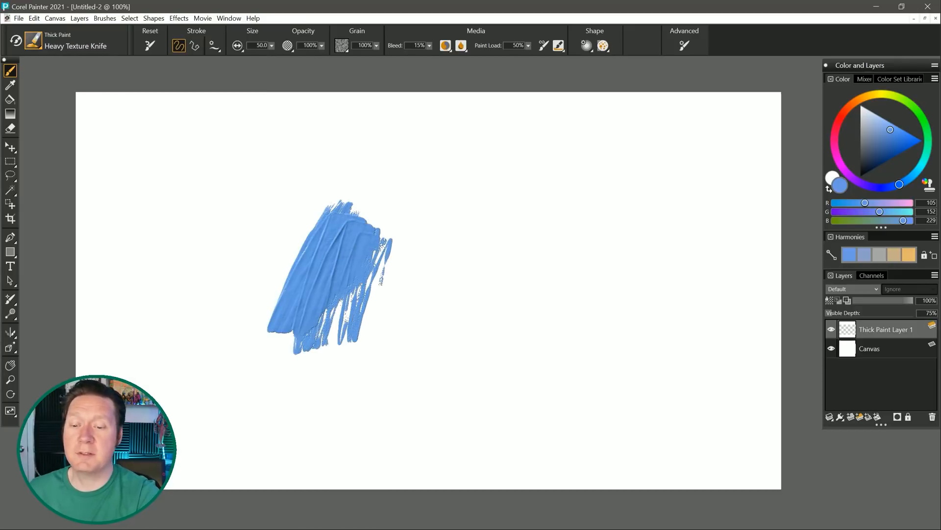
click(55, 19)
click(122, 69)
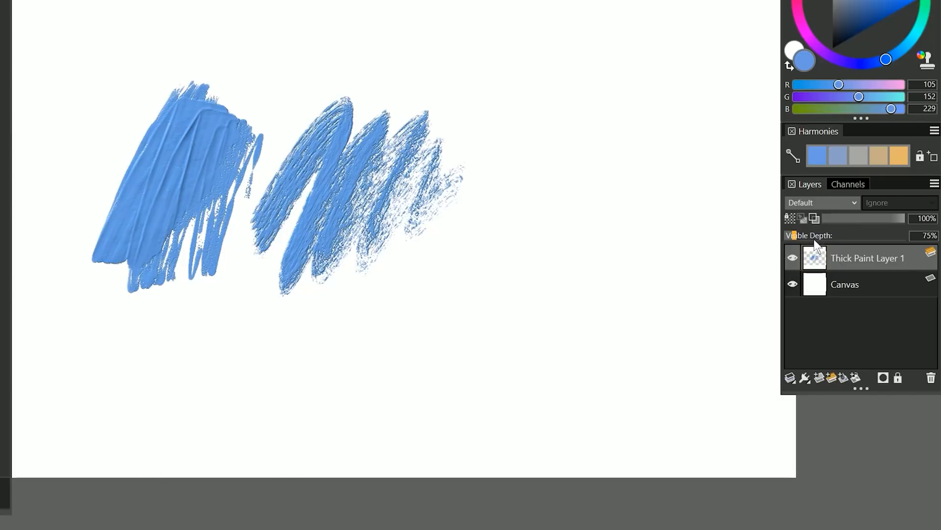
Step: Hide the Thick Paint Visible Depth slider through the special layer controls and show it again
click(934, 185)
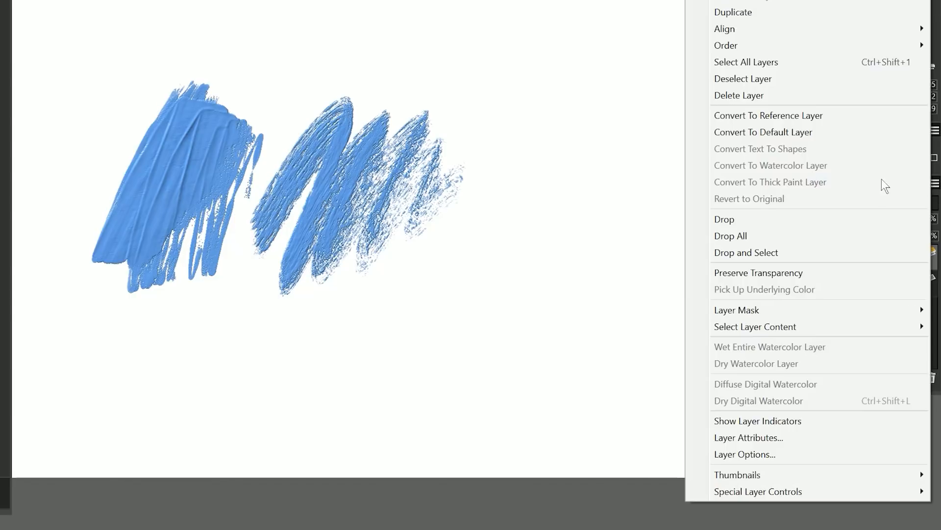
mouse_move(786, 492)
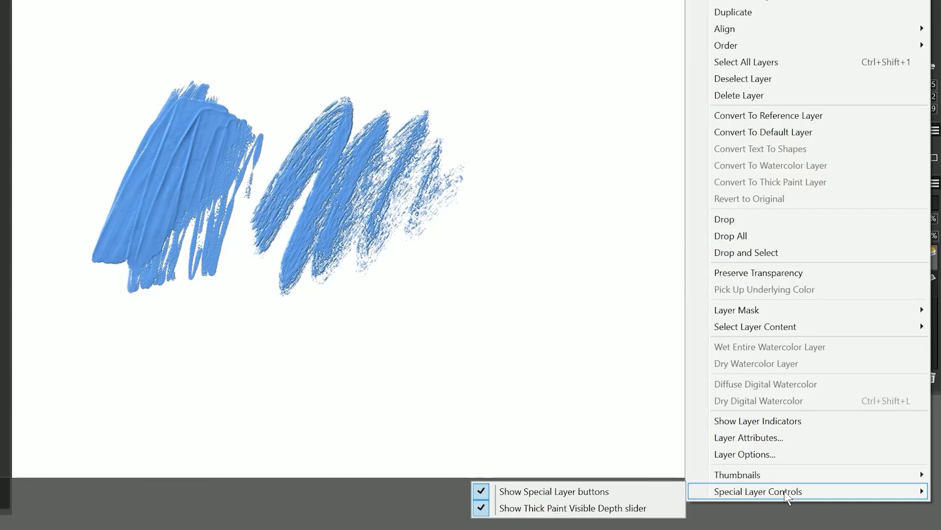
click(611, 510)
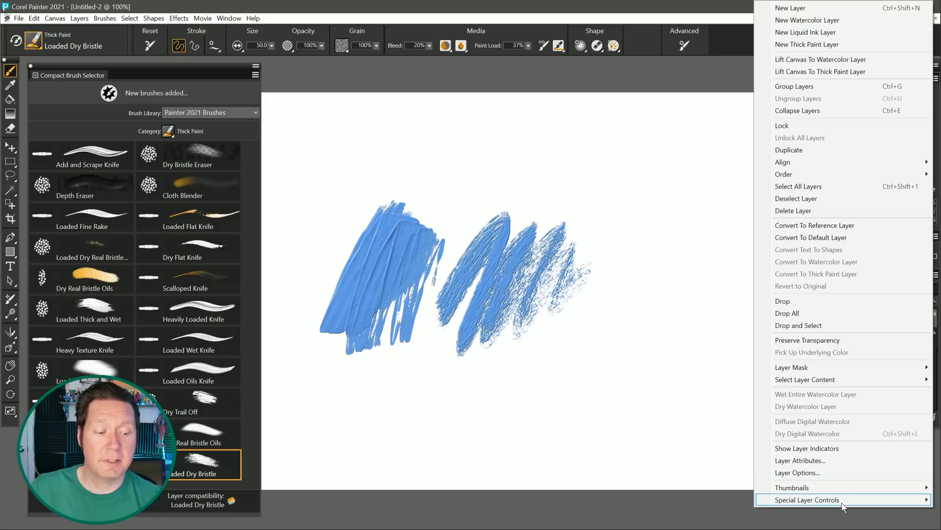
mouse_move(841, 501)
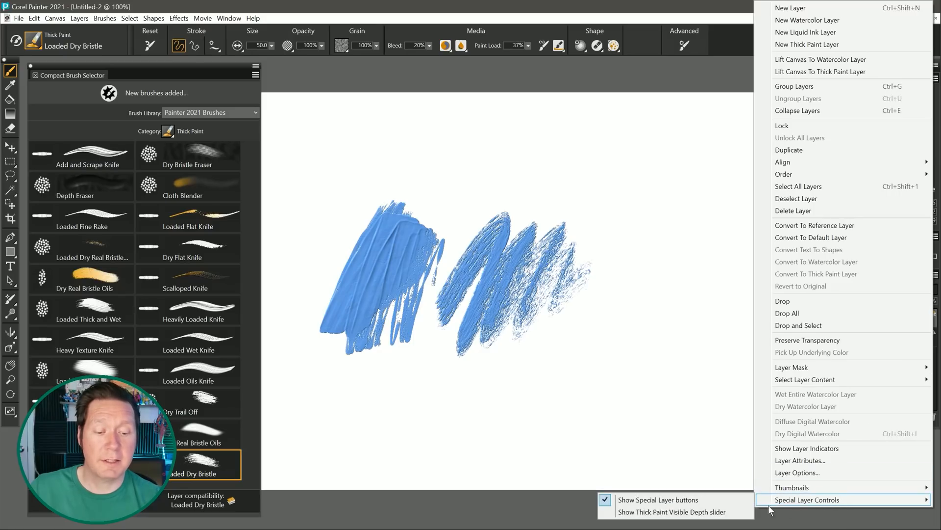
click(632, 511)
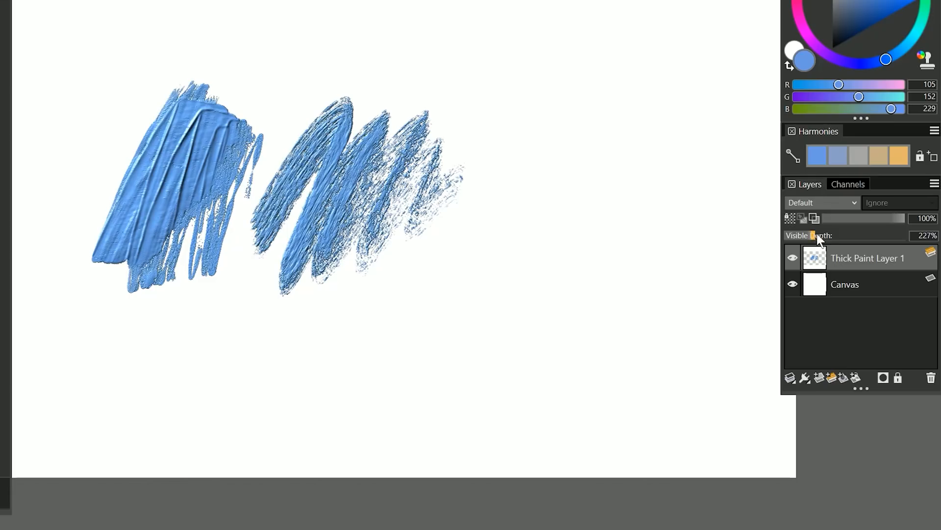
Step: Try a visible depth of 421% on Thick Paint Layer 1 and bring it down to 62%
drag(849, 311, 864, 310)
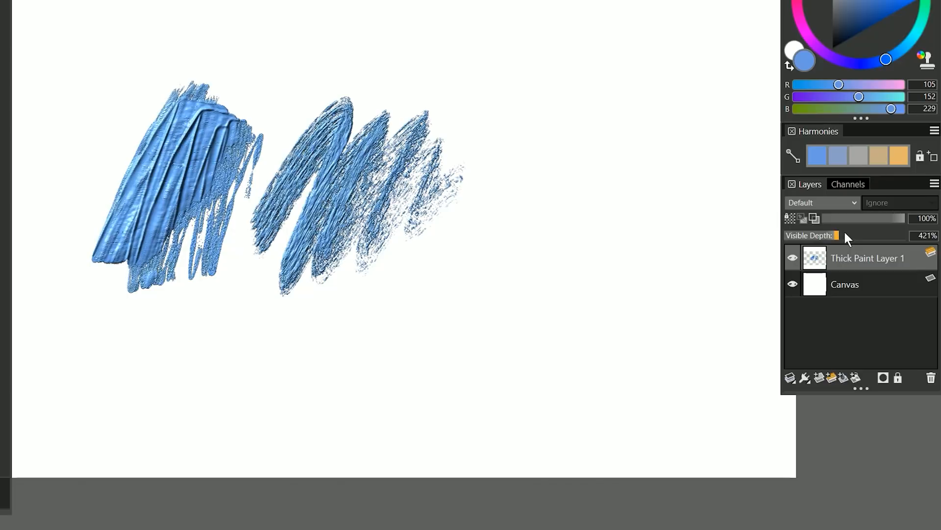
drag(845, 232, 793, 234)
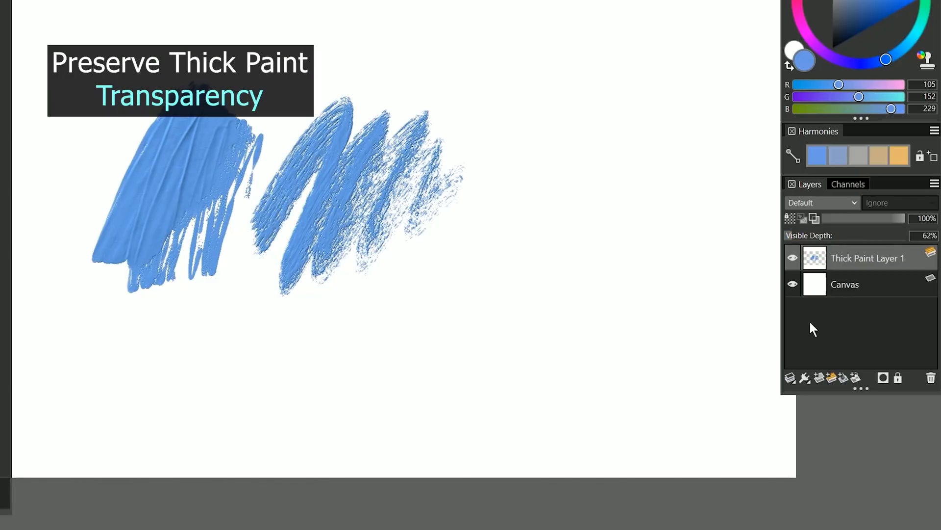
Step: Turn on Preserve Transparency for the Thick Paint layer and brush red over both blue patches with the Loaded Dry Bristle
click(789, 218)
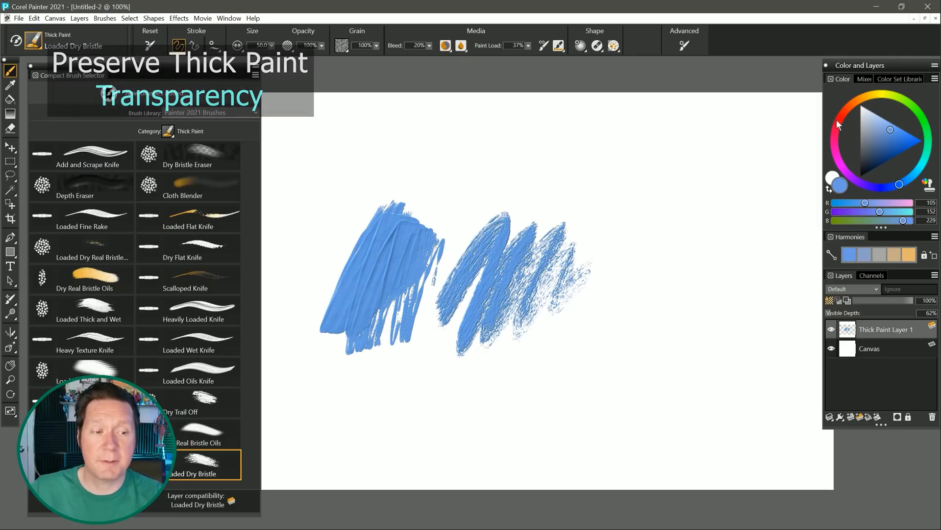
click(837, 121)
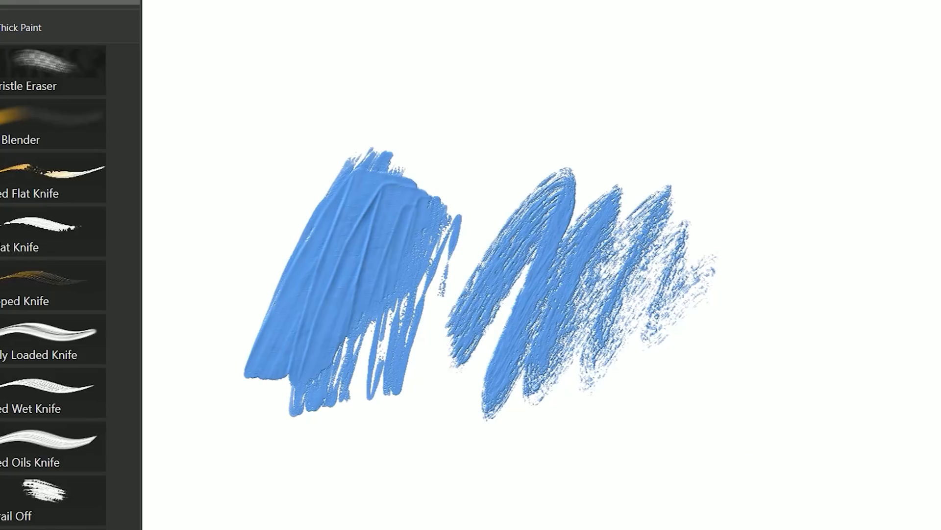
mouse_move(573, 262)
mouse_down()
mouse_move(343, 264)
mouse_move(623, 275)
mouse_move(279, 306)
mouse_move(598, 322)
mouse_move(338, 373)
mouse_move(544, 390)
mouse_up()
drag(309, 209, 464, 223)
mouse_move(464, 223)
mouse_down()
mouse_move(324, 189)
mouse_move(676, 211)
mouse_up()
mouse_move(676, 211)
mouse_down()
mouse_move(324, 186)
mouse_move(662, 230)
mouse_up()
drag(662, 230, 322, 158)
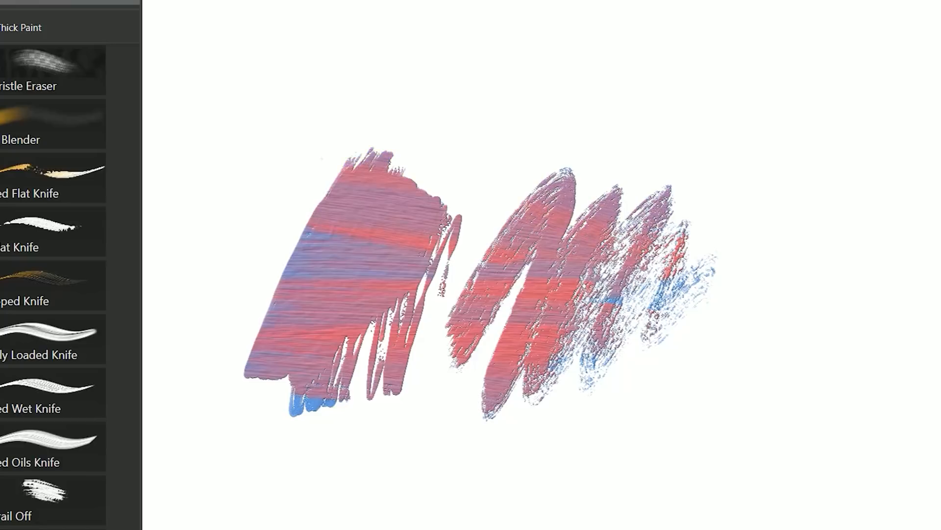
drag(294, 407, 549, 367)
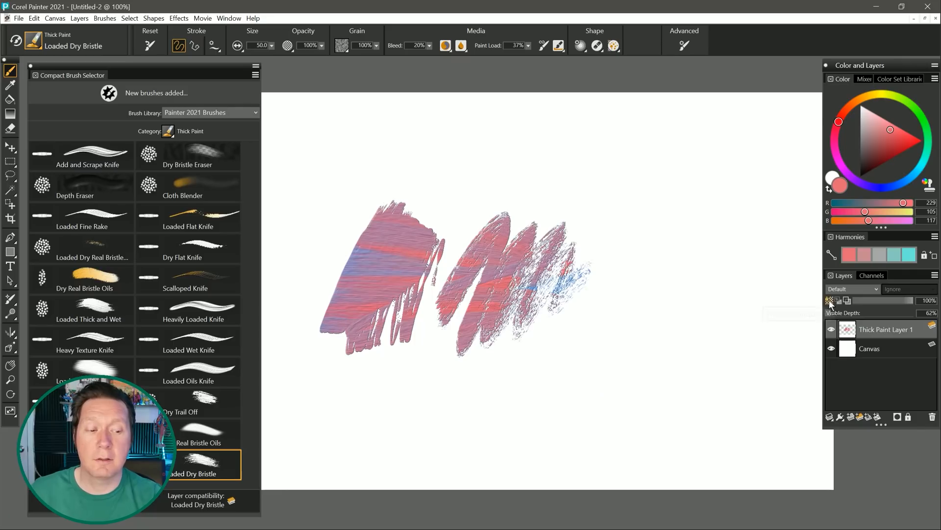
Step: Turn off Preserve Transparency and paint red strokes across the patches and out over the empty canvas
drag(671, 151, 344, 297)
mouse_move(421, 294)
mouse_down()
mouse_move(544, 236)
mouse_move(571, 267)
mouse_move(664, 309)
mouse_up()
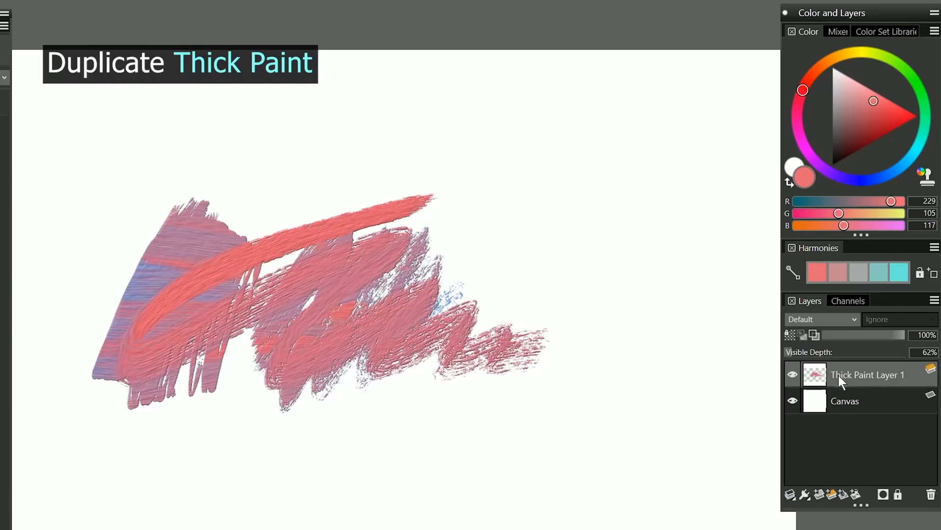
Step: Duplicate Thick Paint Layer 1 and move the copy up and to the right of the original strokes
right_click(839, 375)
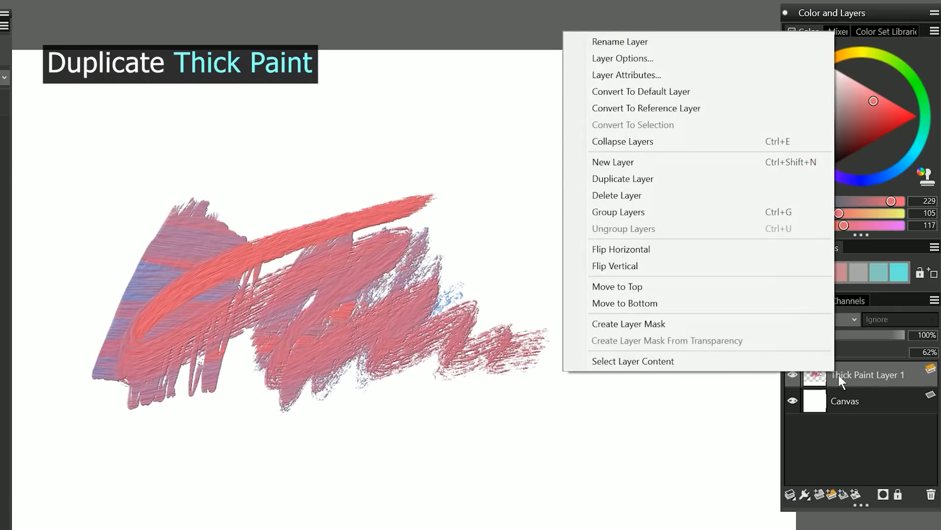
click(650, 180)
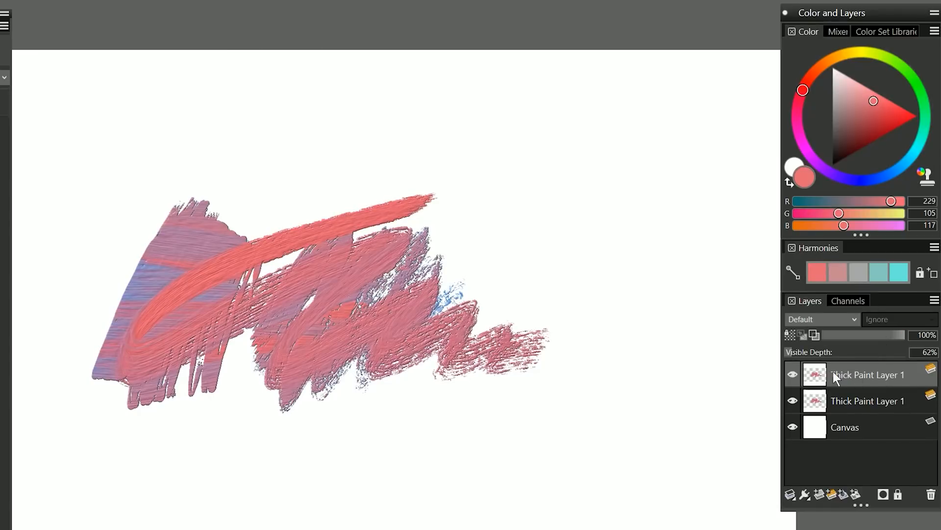
mouse_move(322, 351)
mouse_down()
mouse_move(519, 287)
mouse_move(617, 238)
mouse_up()
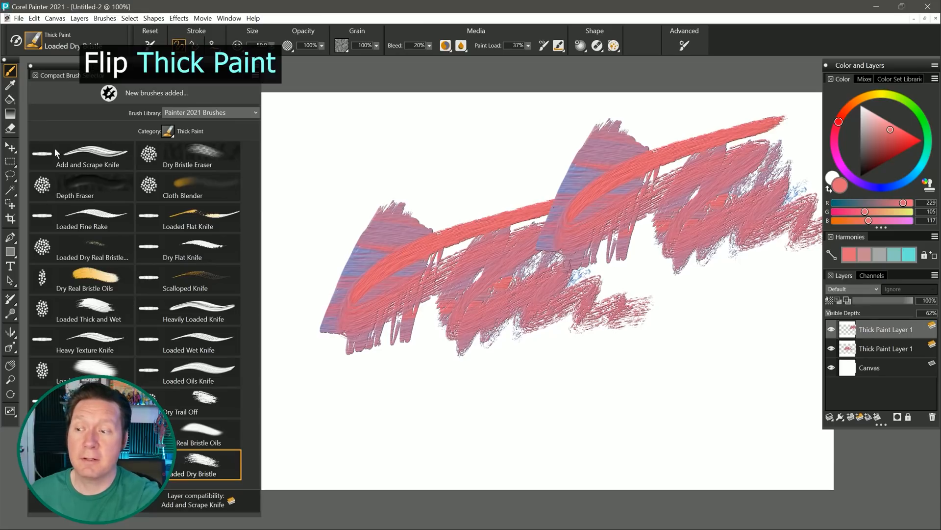
Step: Flip the duplicated Thick Paint layer horizontally and move it slightly down and to the left
key(f)
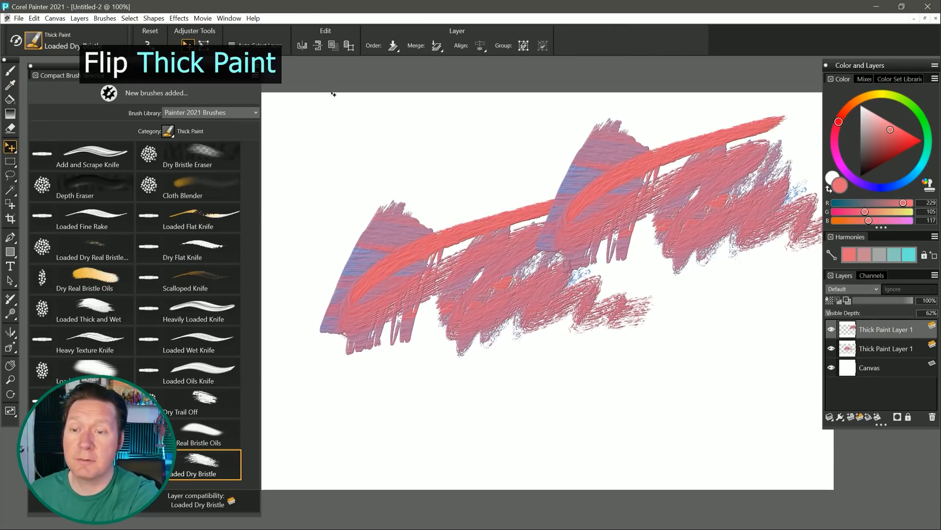
click(304, 47)
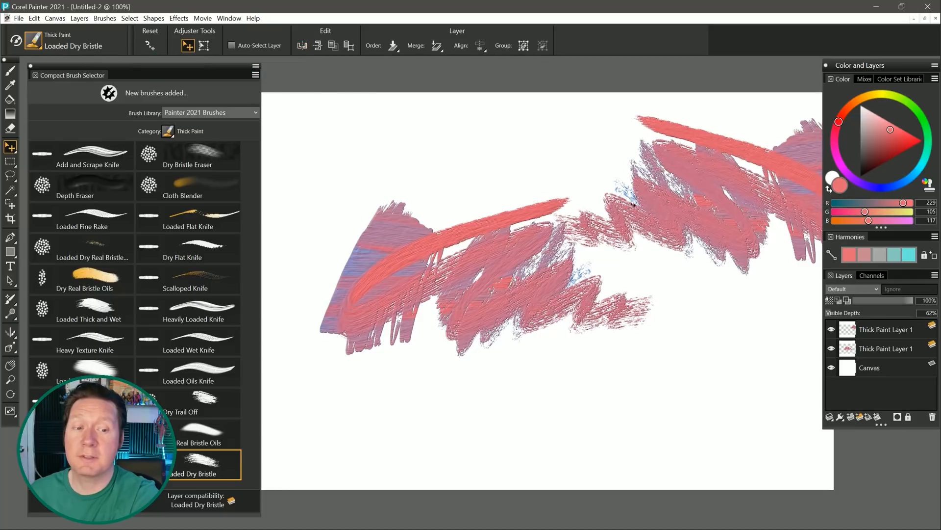
drag(634, 204, 612, 227)
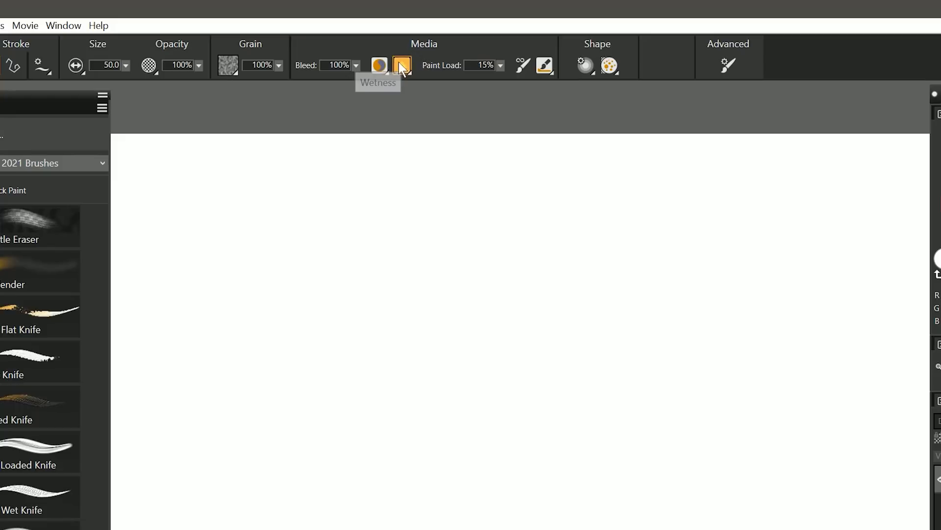
Step: Review the brush's Shape, Media and Wetness settings and open the full Thick Paint Wetness settings
click(612, 63)
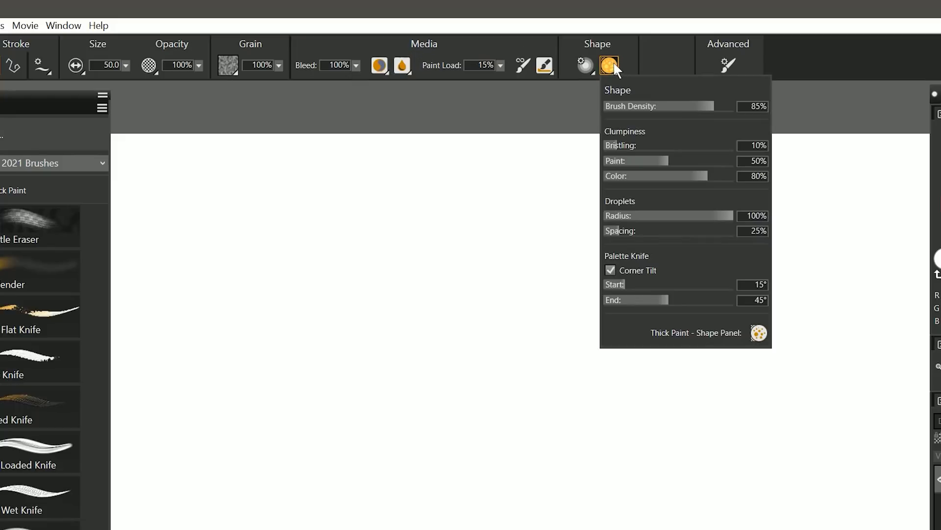
click(544, 64)
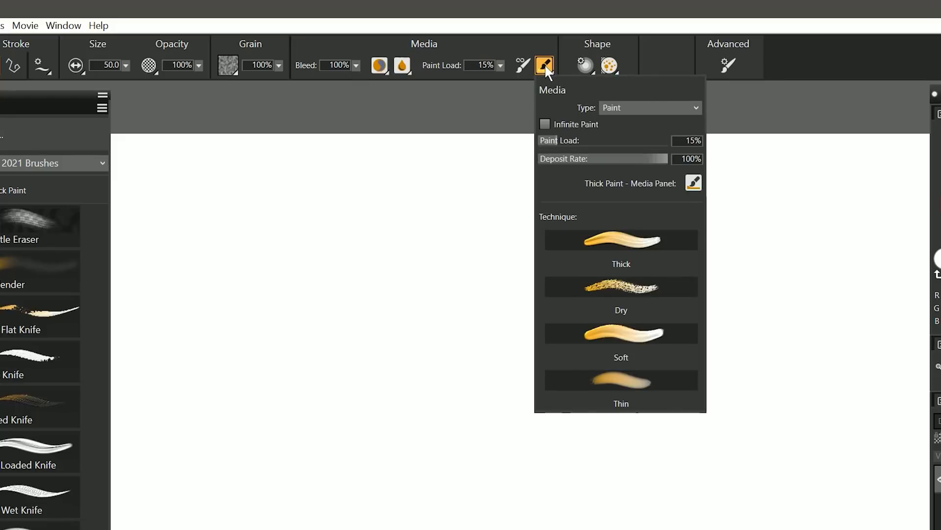
click(402, 65)
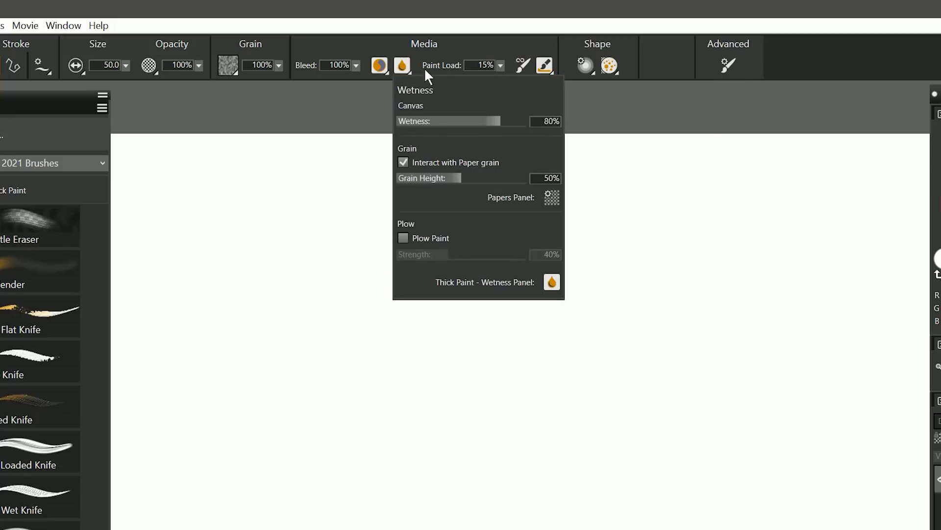
click(552, 282)
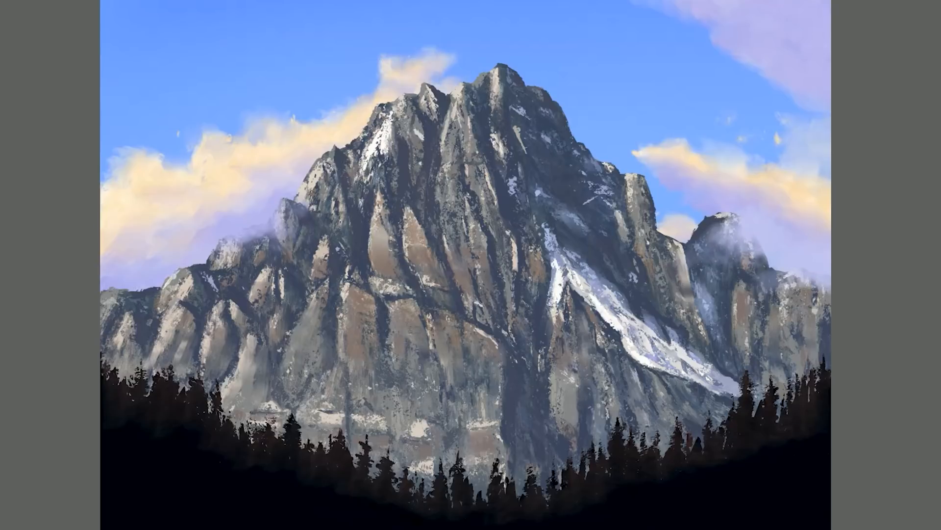
Step: Paint a round red blob with the Heavy Texture Knife and shade it dark red with the Digital Airbrush, continuing on the Thick Paint layer
mouse_move(458, 197)
mouse_down()
mouse_move(422, 211)
mouse_move(532, 350)
mouse_move(461, 194)
mouse_move(512, 231)
mouse_move(483, 235)
mouse_up()
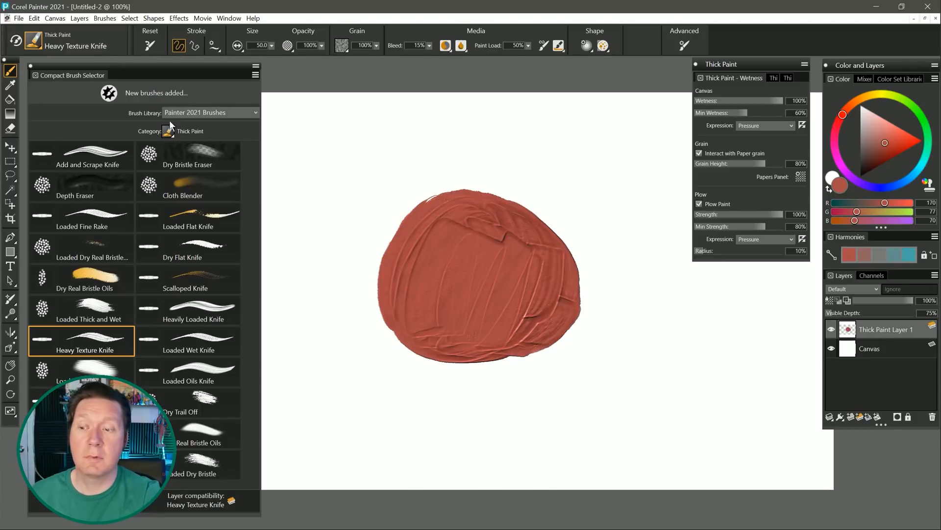
click(172, 131)
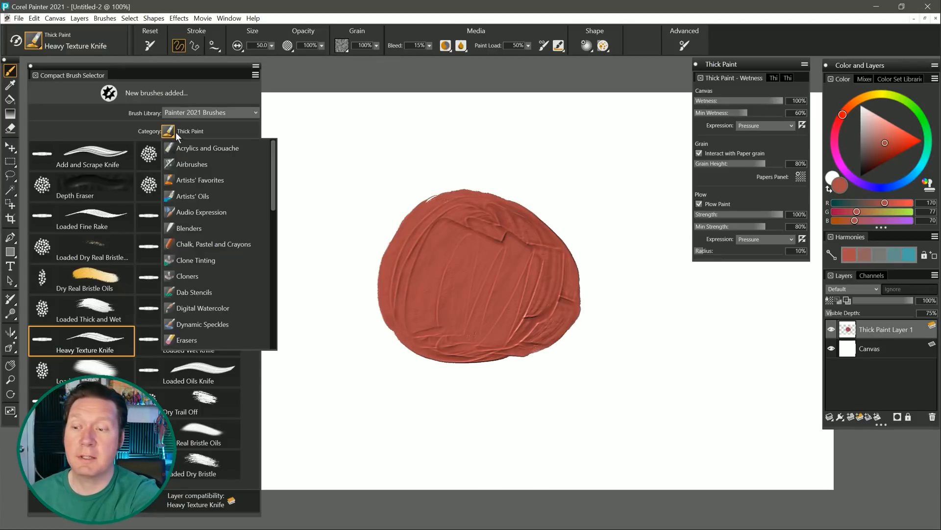
click(213, 162)
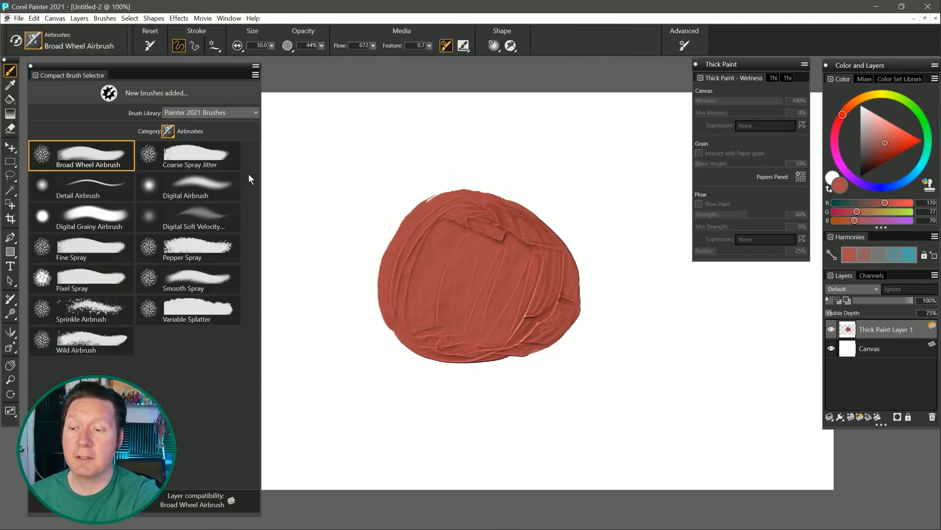
click(206, 193)
click(829, 300)
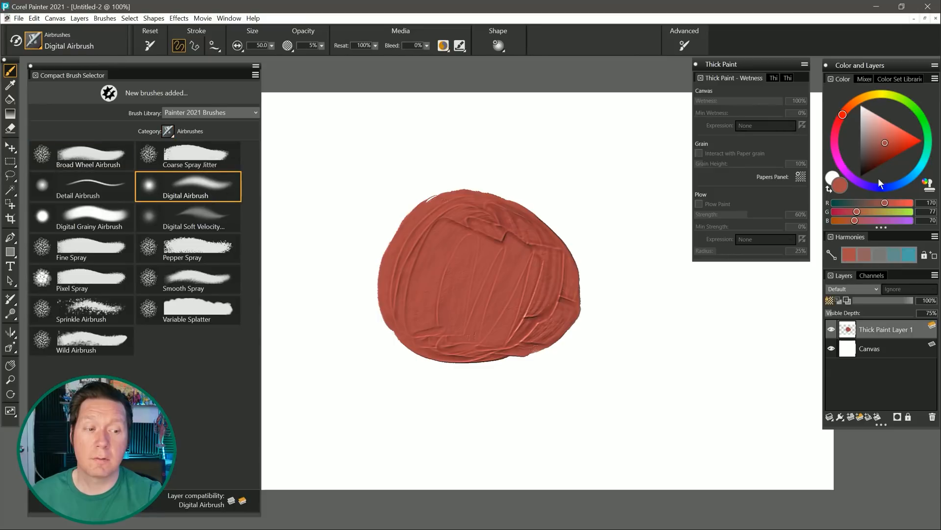
click(879, 160)
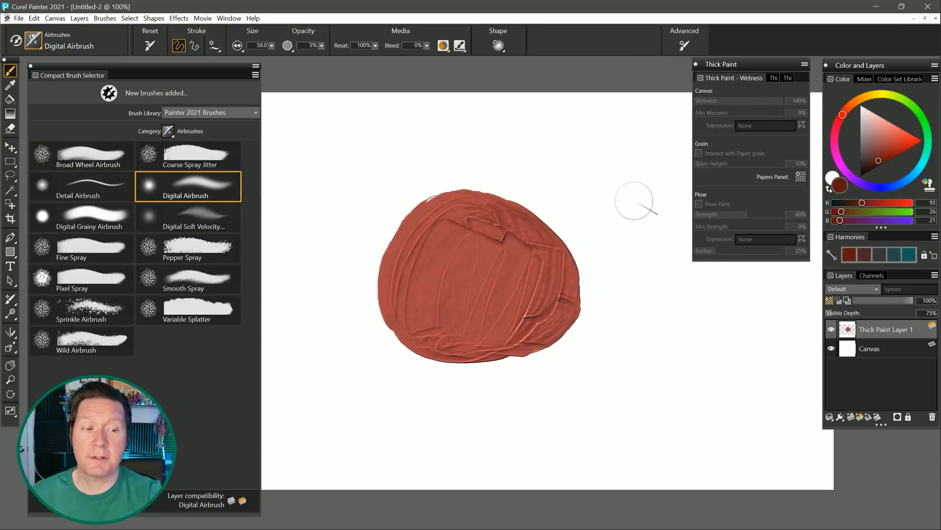
drag(445, 239, 448, 263)
click(448, 266)
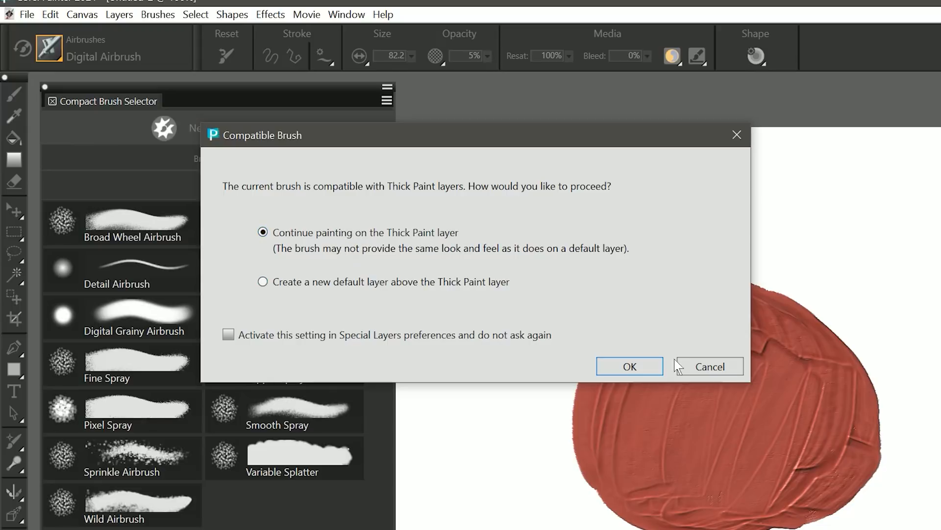
click(636, 369)
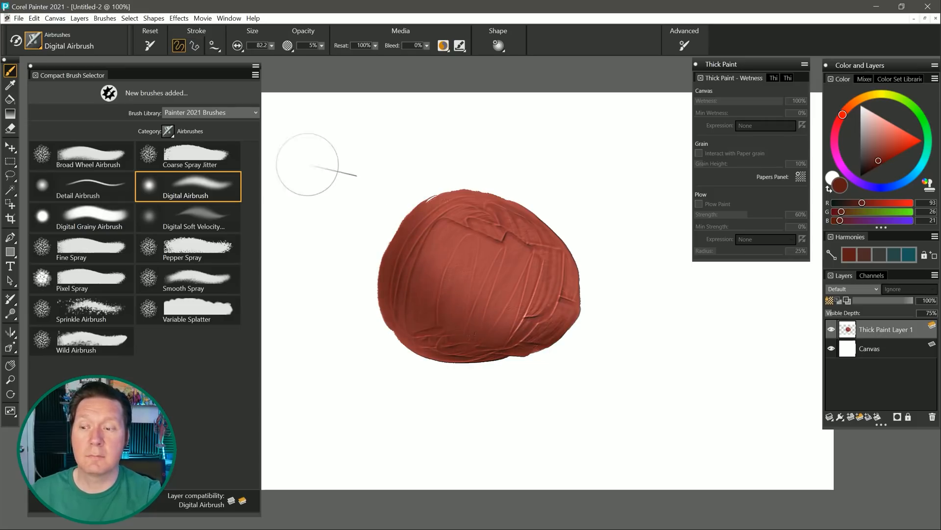
Step: Blend the paint inside the red blob with the Coarse Oily Blender, adjusting the brush's media options between strokes
click(169, 131)
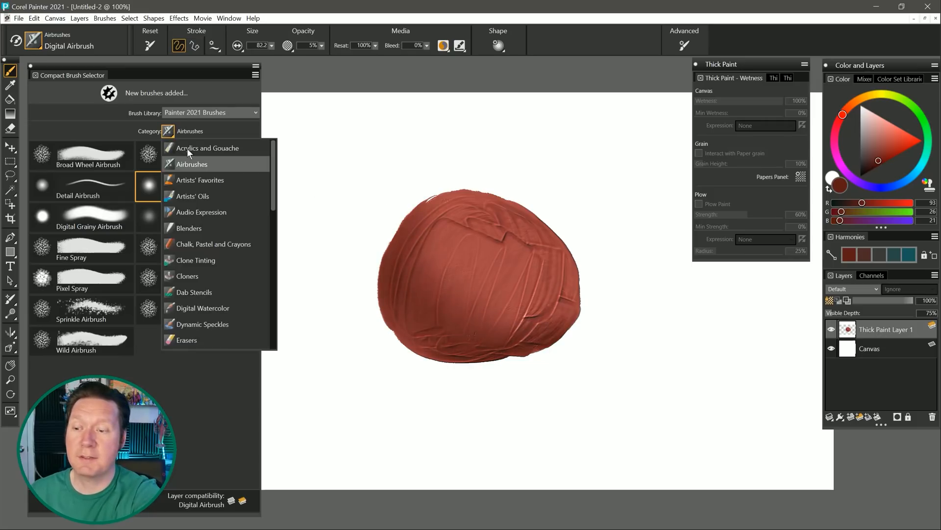
click(219, 228)
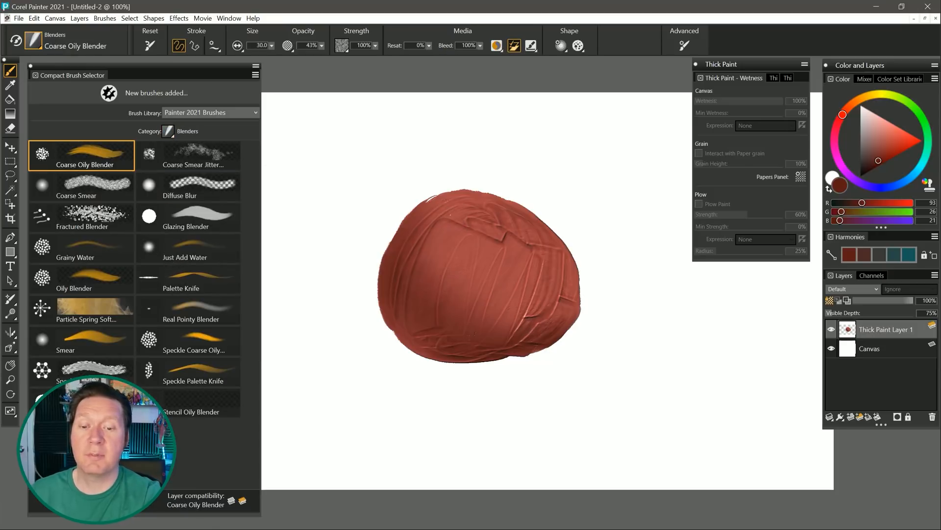
mouse_move(433, 217)
mouse_down()
mouse_move(416, 238)
mouse_move(429, 275)
mouse_move(450, 289)
mouse_move(461, 349)
mouse_move(498, 350)
mouse_move(498, 309)
mouse_move(413, 323)
mouse_move(379, 296)
mouse_move(399, 229)
mouse_up()
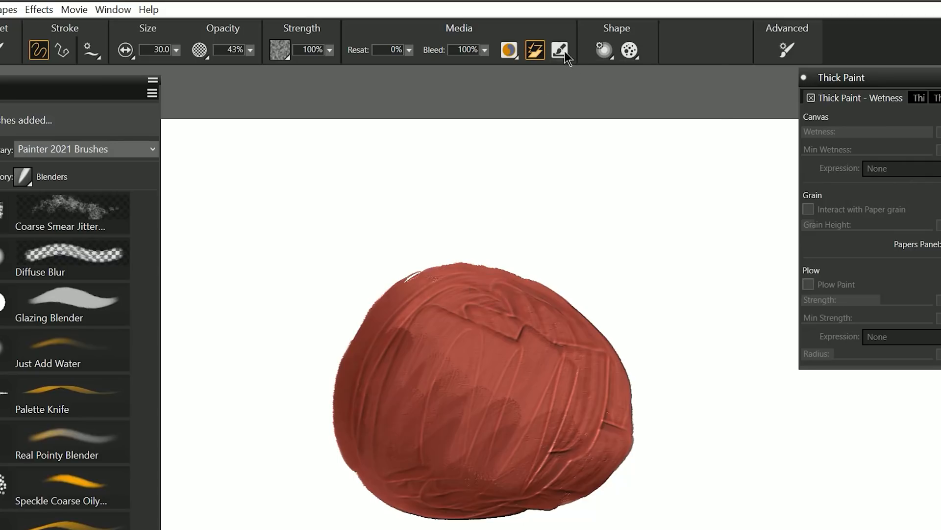
click(563, 51)
click(559, 73)
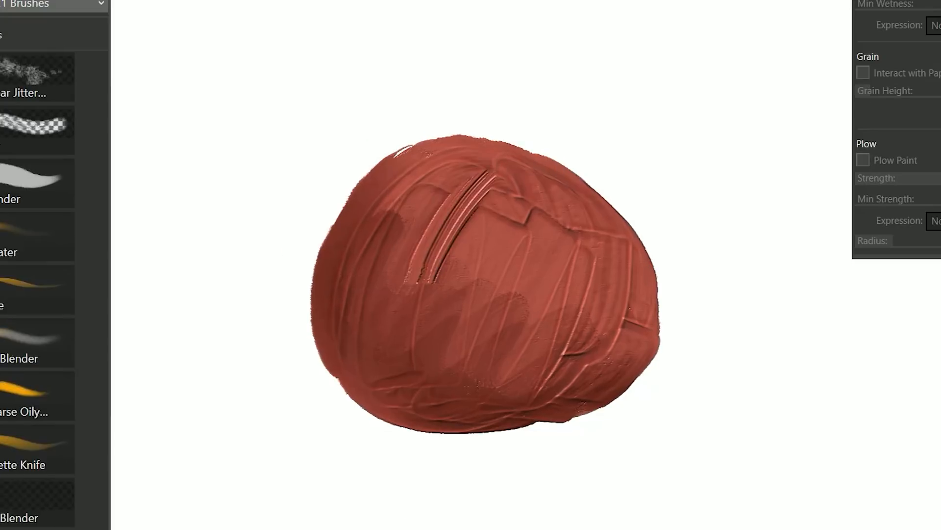
mouse_move(422, 278)
mouse_down()
mouse_move(467, 244)
mouse_move(420, 197)
mouse_move(347, 224)
mouse_move(357, 255)
mouse_move(334, 313)
mouse_move(380, 373)
mouse_move(557, 377)
mouse_up()
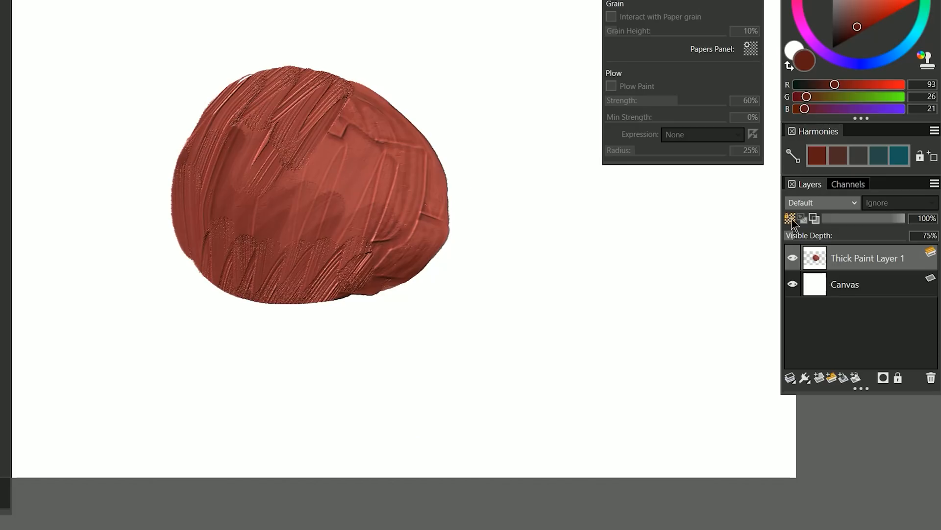
Step: Smear the blob's edges out over the empty canvas with Preserve Transparency off, and set the layer's visible depth to 74%
mouse_move(390, 84)
mouse_down()
mouse_move(330, 149)
mouse_move(401, 111)
mouse_up()
mouse_move(337, 111)
mouse_down()
mouse_move(359, 66)
mouse_move(262, 81)
mouse_up()
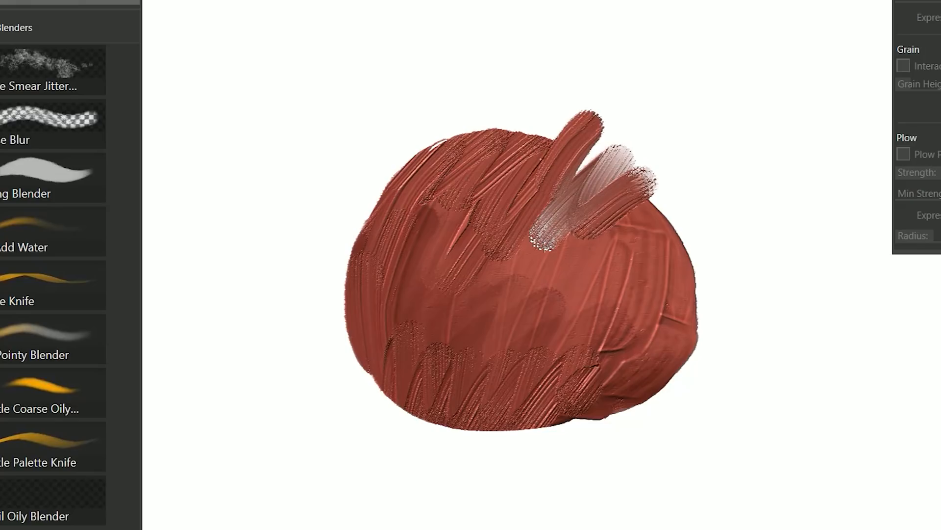
mouse_move(441, 128)
mouse_down()
mouse_move(343, 319)
mouse_move(451, 441)
mouse_move(508, 454)
mouse_move(589, 416)
mouse_move(672, 299)
mouse_move(510, 318)
mouse_up()
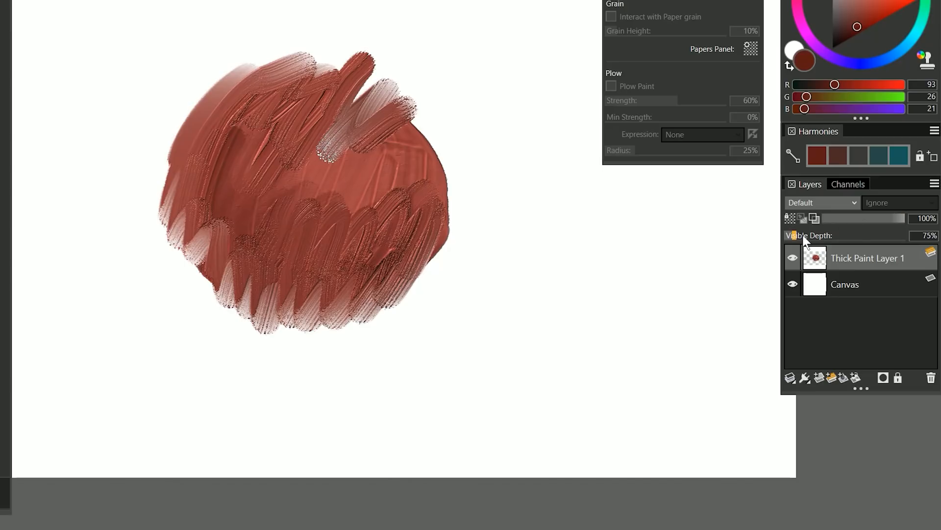
drag(804, 240, 794, 236)
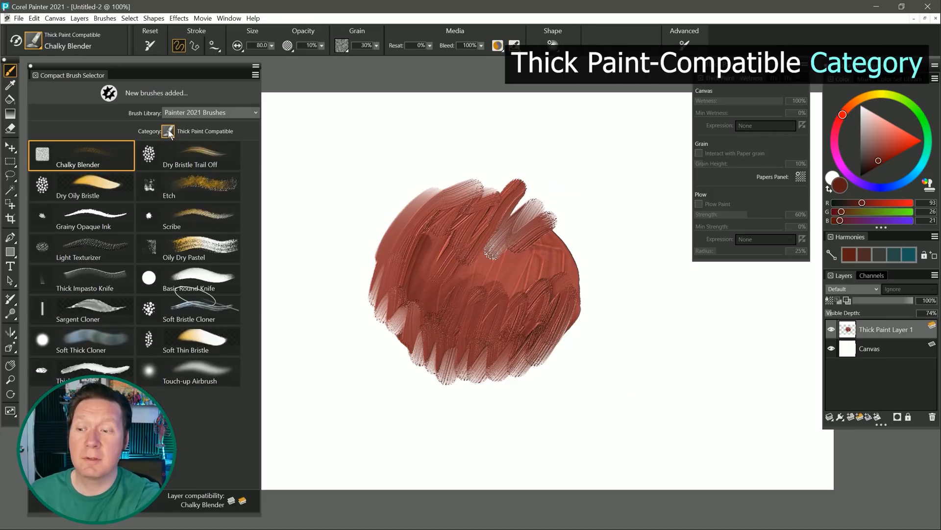
Step: Choose the Etch brush from the Thick Paint Compatible category and work it over the whole blob and past its edges
click(168, 131)
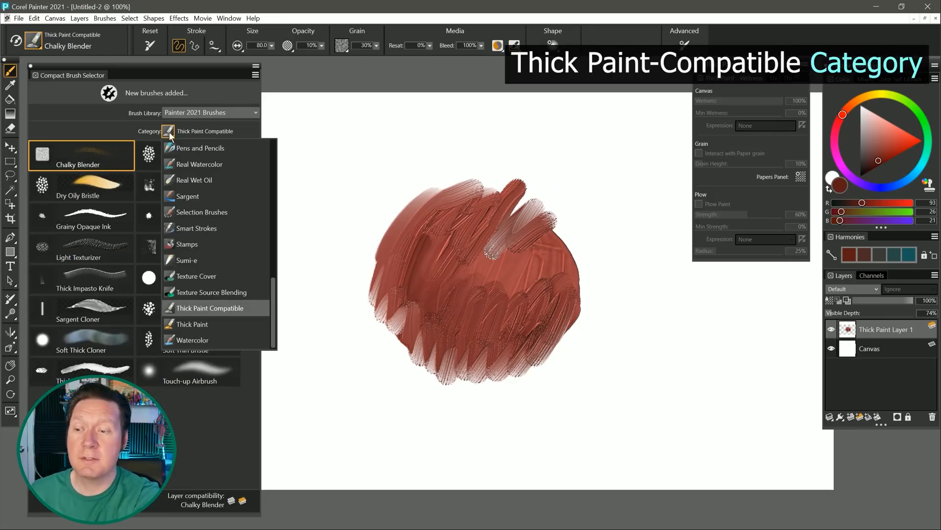
click(243, 124)
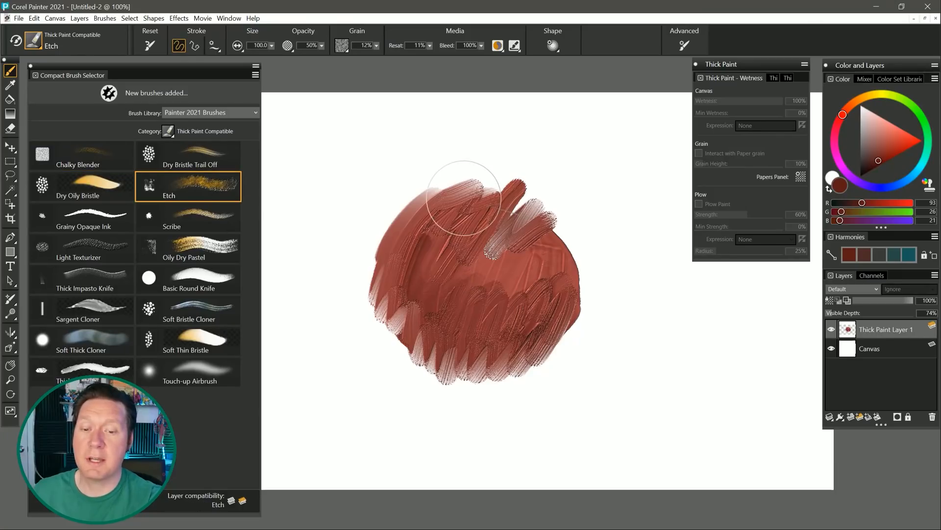
mouse_move(467, 199)
mouse_down()
mouse_move(375, 236)
mouse_move(520, 205)
mouse_move(569, 255)
mouse_move(461, 363)
mouse_move(417, 388)
mouse_move(606, 323)
mouse_move(353, 304)
mouse_move(539, 196)
mouse_up()
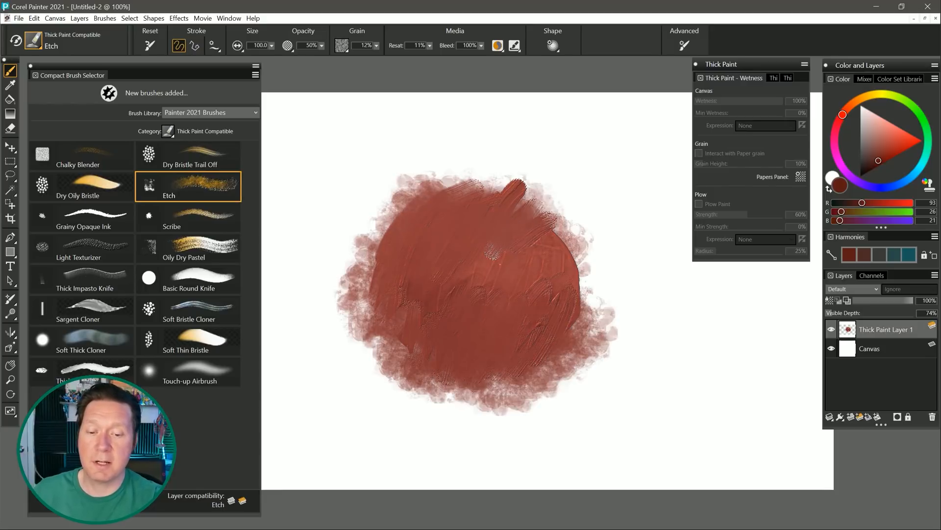
drag(539, 255, 578, 304)
Step: Cover the blob with dark blue and dark gray Oily Dry Pastel strokes and set the layer's visible depth to 401%
click(213, 250)
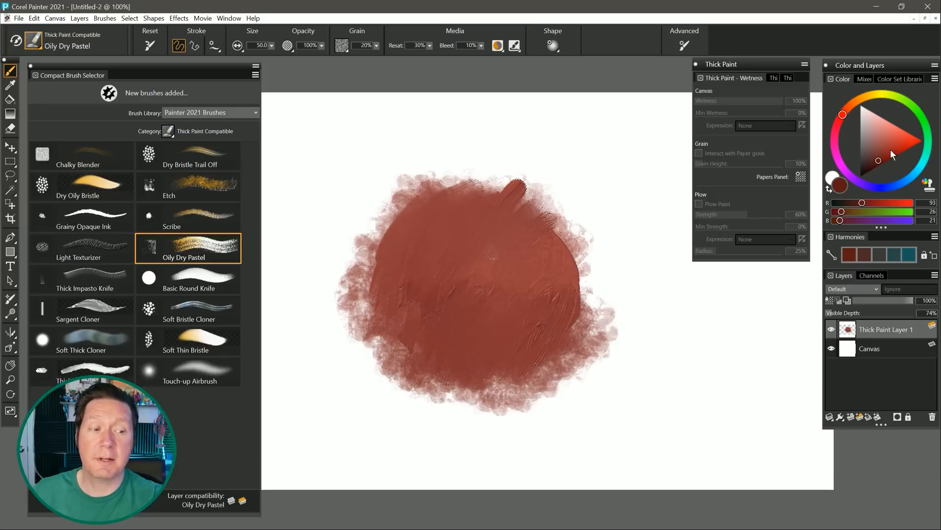
click(873, 189)
mouse_move(588, 209)
mouse_down()
mouse_move(471, 289)
mouse_move(499, 332)
mouse_move(446, 167)
mouse_up()
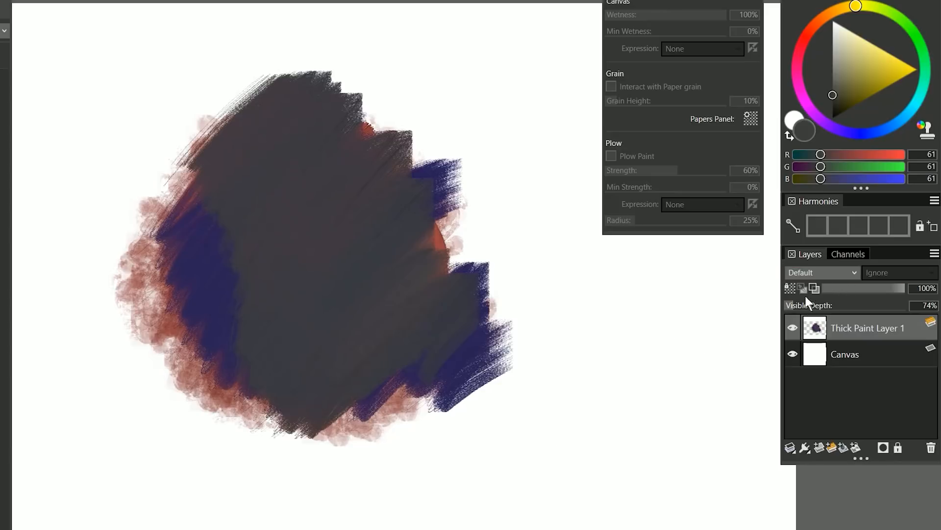
drag(810, 304, 829, 304)
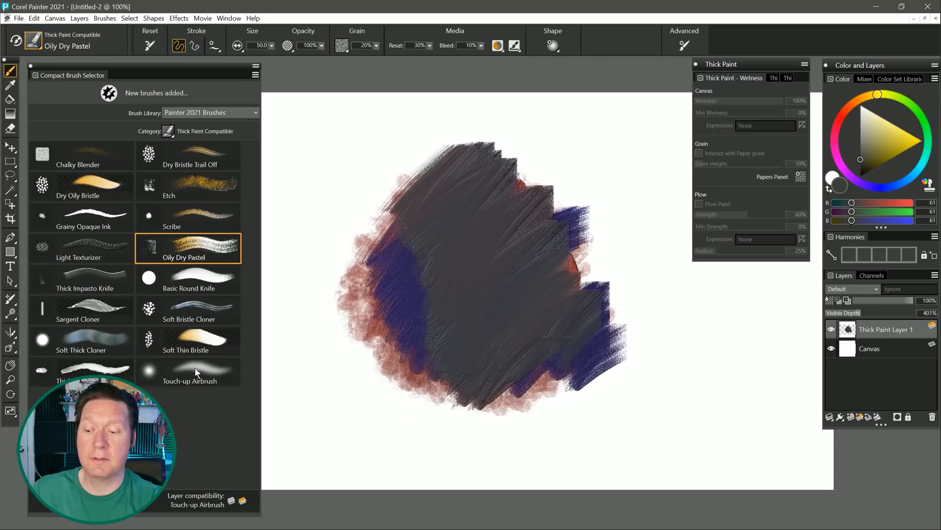
Step: Spray yellow across the dark pastel strokes with the Touch-up Airbrush
click(197, 371)
click(909, 140)
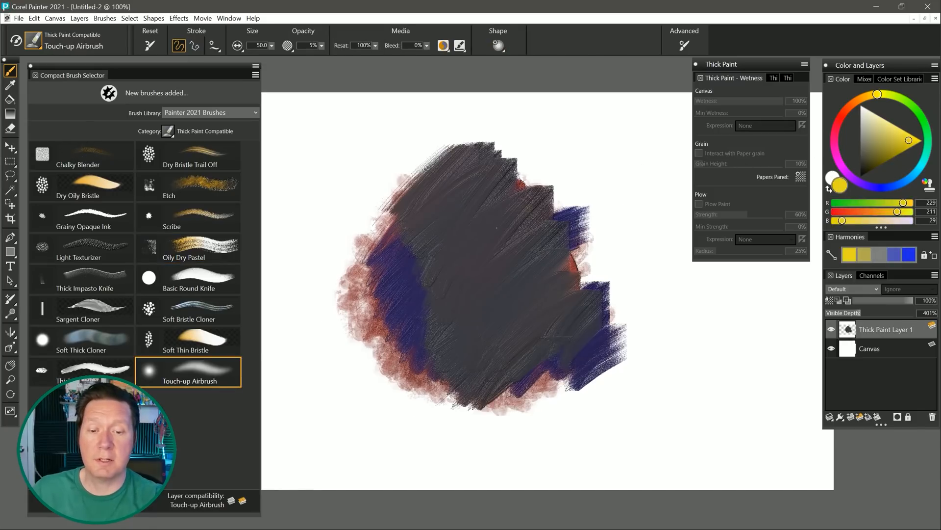
drag(423, 293, 519, 219)
mouse_move(416, 321)
mouse_down()
mouse_move(429, 316)
mouse_move(449, 334)
mouse_move(489, 204)
mouse_move(515, 230)
mouse_move(442, 314)
mouse_move(549, 275)
mouse_move(531, 365)
mouse_up()
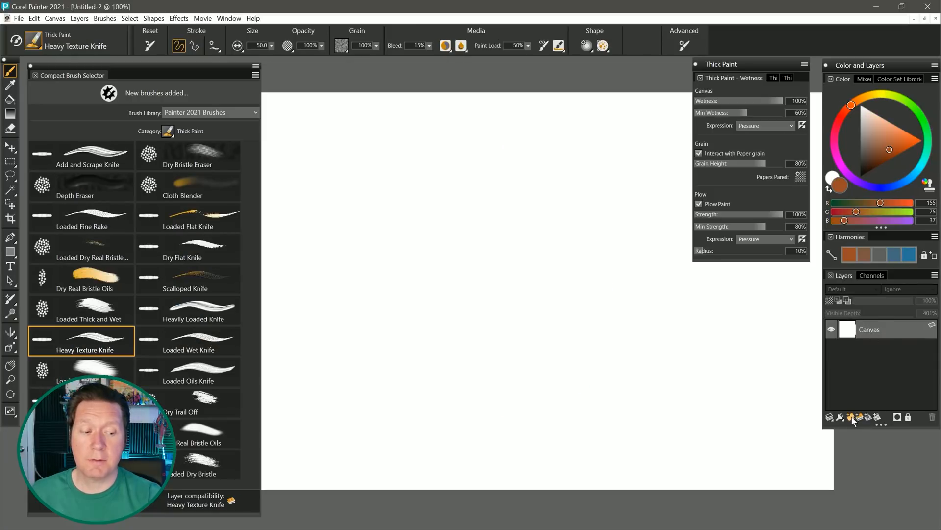
Step: Add a default layer above the empty canvas and paint an orange-brown zigzag stroke with the Impasto Gloopy brush
click(853, 417)
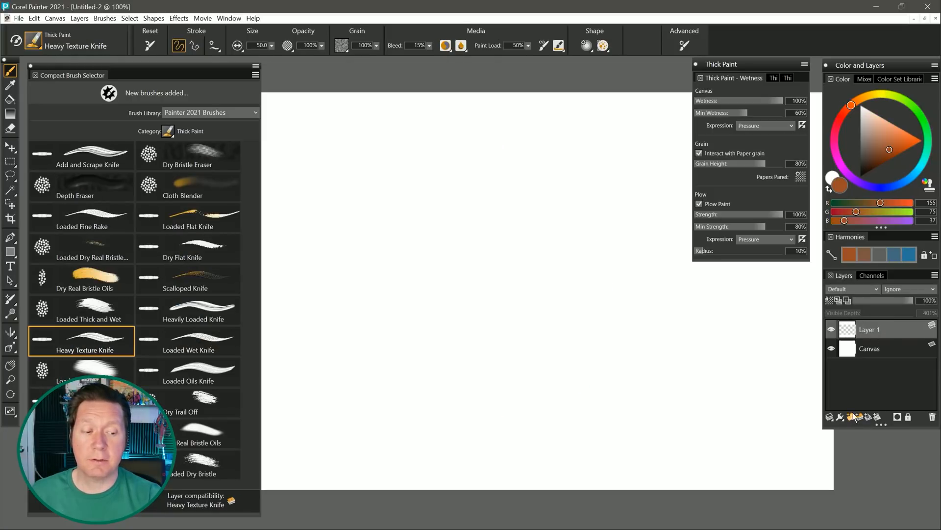
click(30, 44)
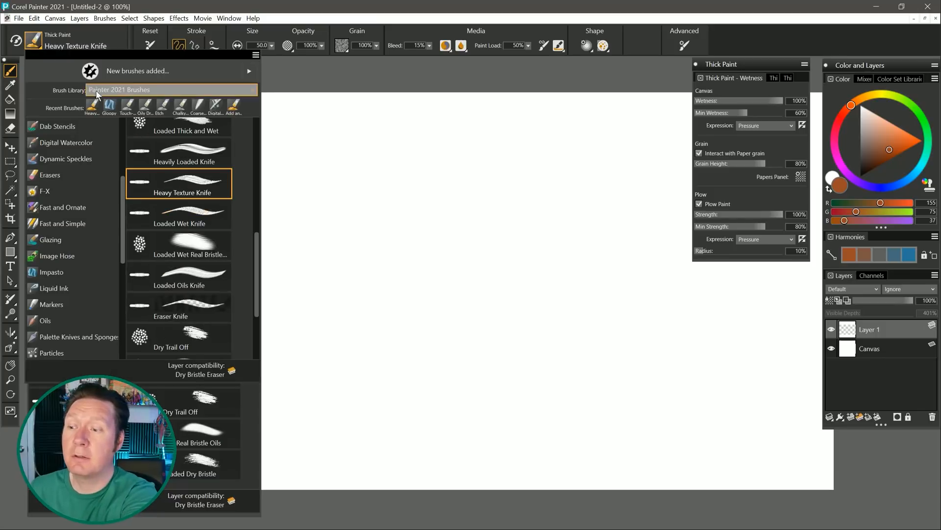
click(63, 276)
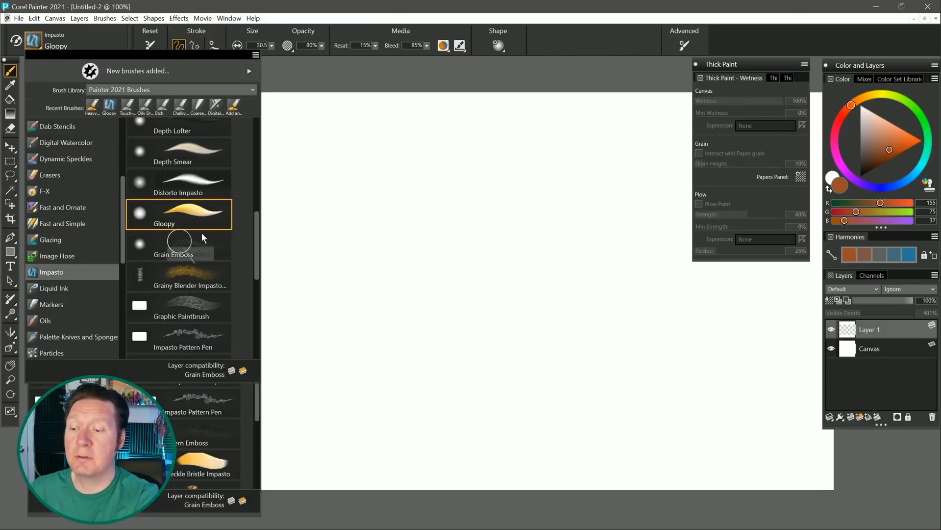
click(209, 245)
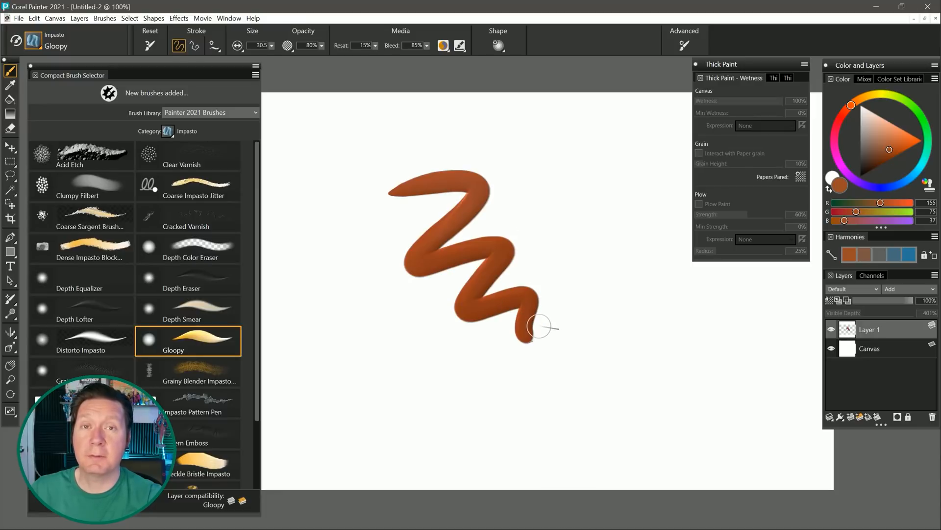
Step: Try to paint on Layer 1 with the Heavy Texture Knife from the Thick Paint category without creating a compatible layer
click(168, 131)
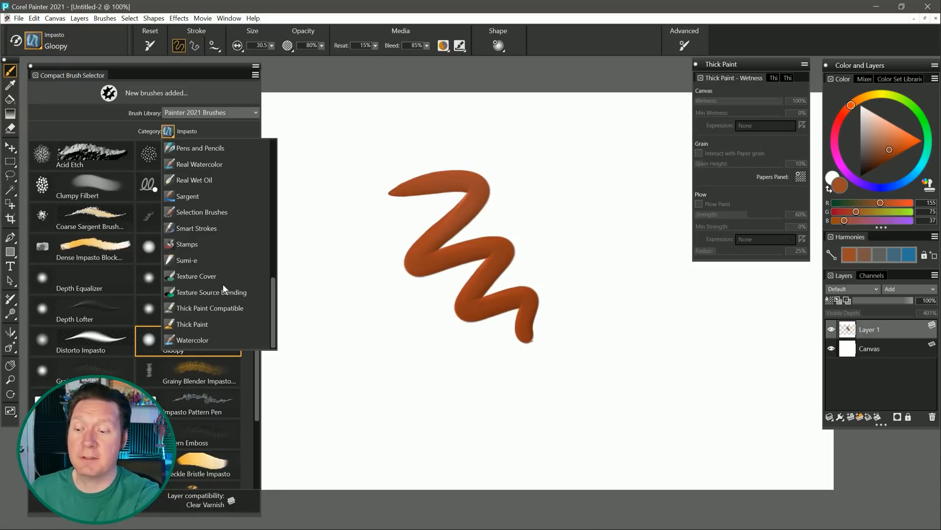
click(208, 323)
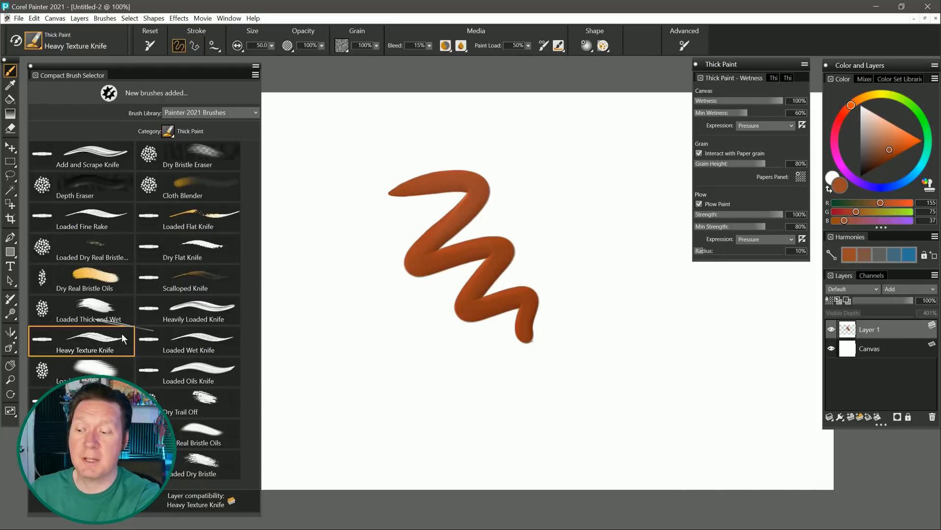
click(408, 255)
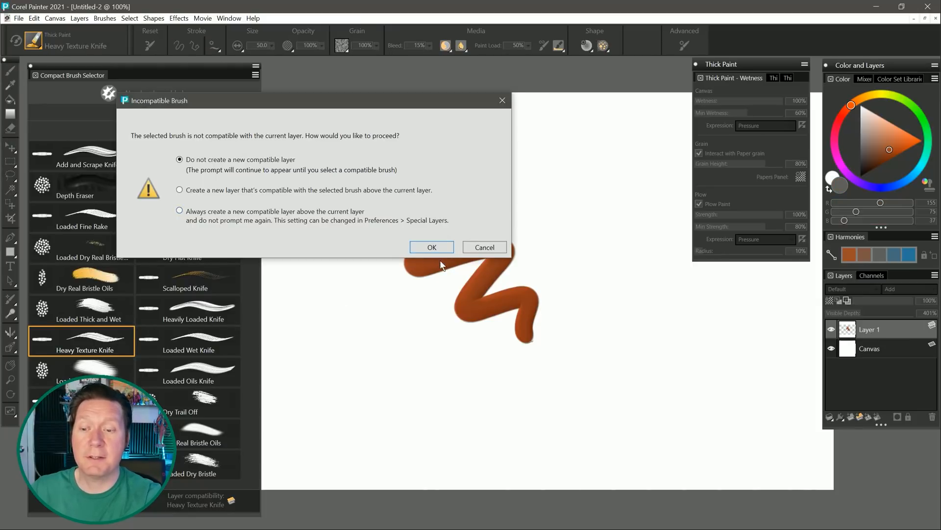
drag(428, 104, 592, 159)
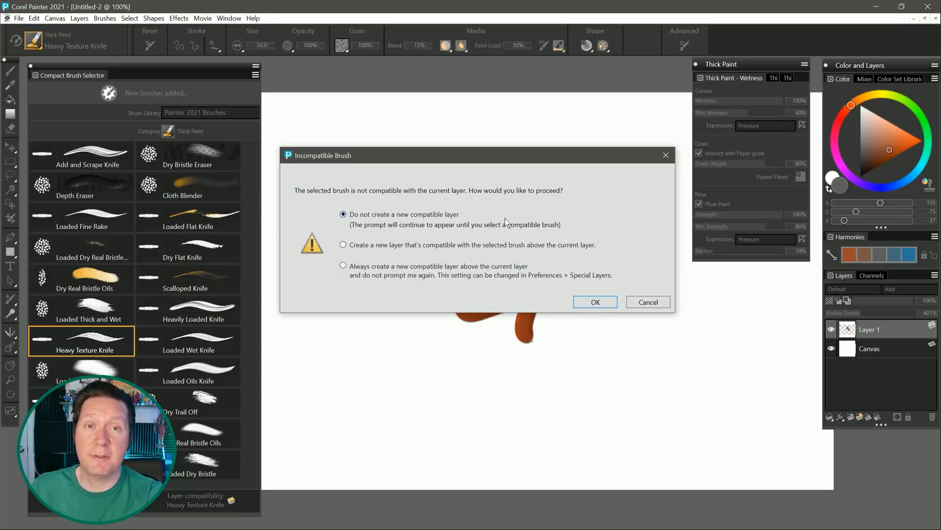
key(Return)
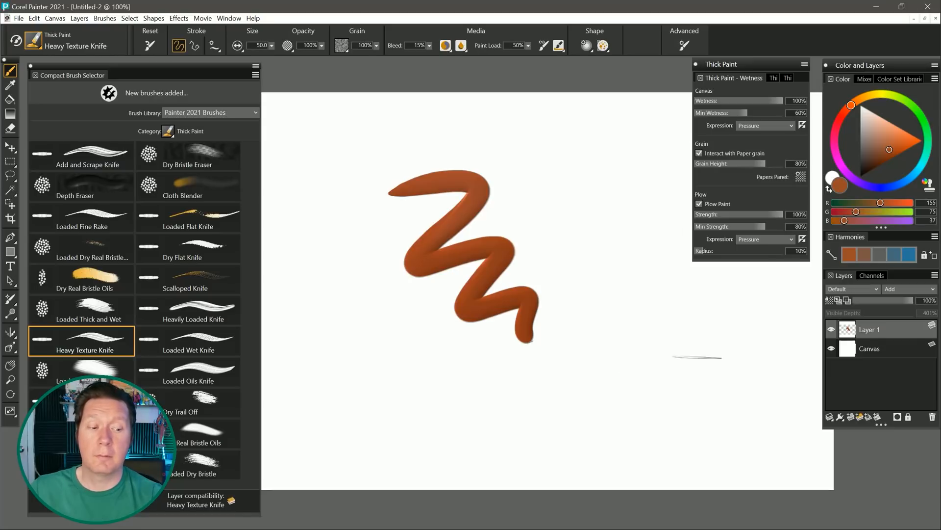
Step: Add a Thick Paint layer and paint a second orange-brown zigzag on it with the Impasto Gloopy brush, staying on that layer
click(859, 417)
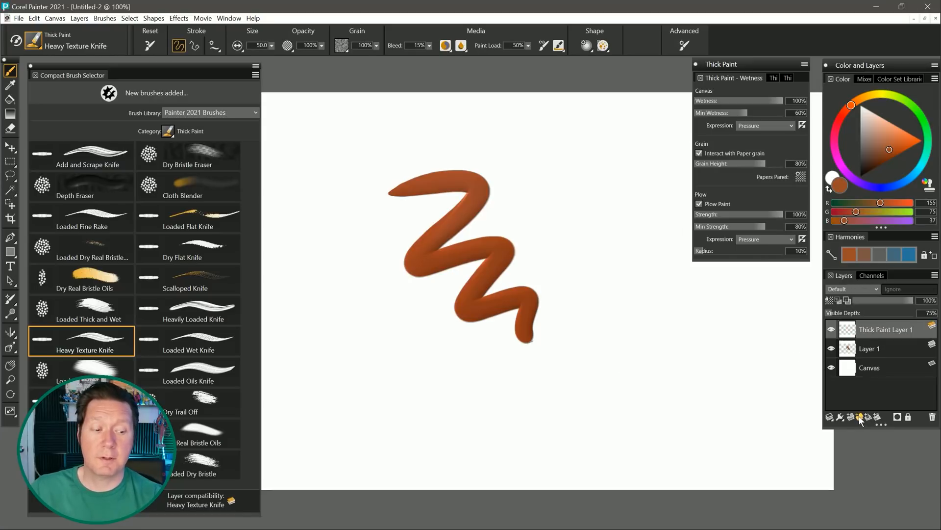
click(34, 44)
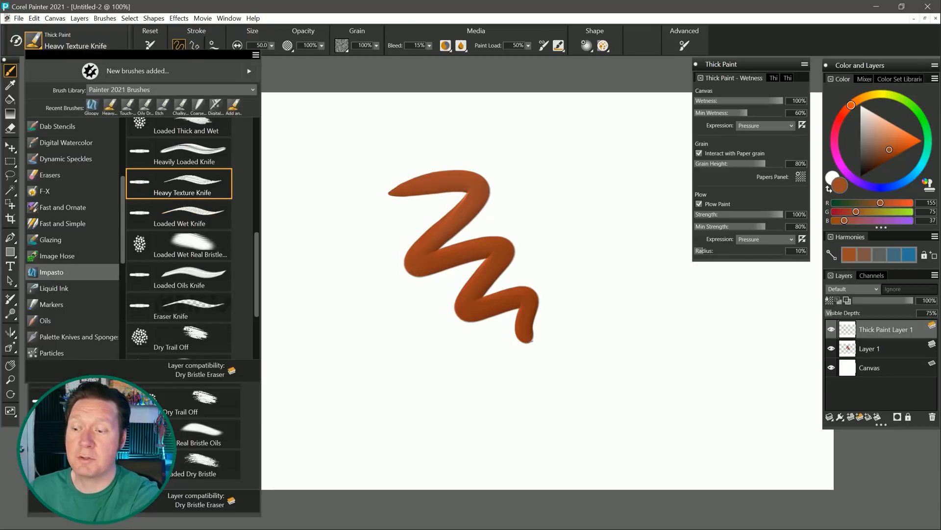
click(54, 275)
click(553, 177)
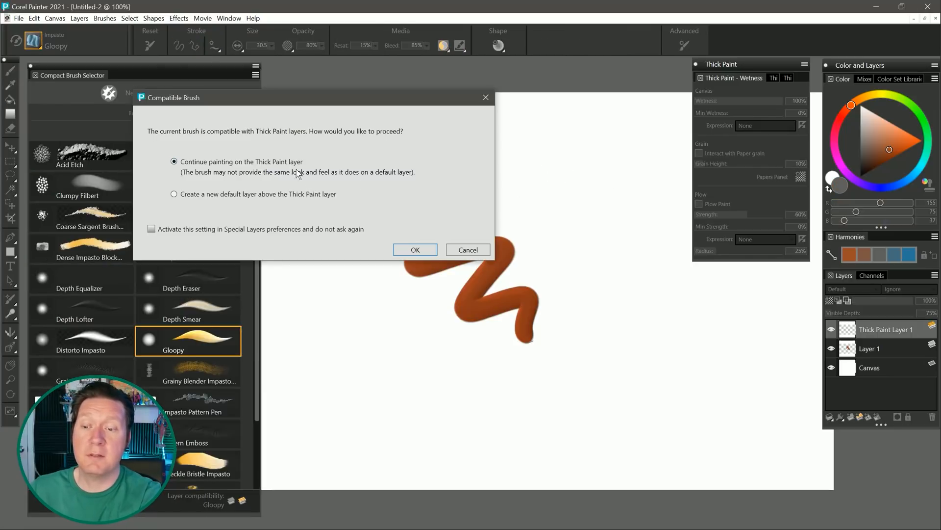
click(415, 250)
Step: Work the Heavy Texture Knife from the Thick Paint category back and forth over the whole second zigzag
click(167, 130)
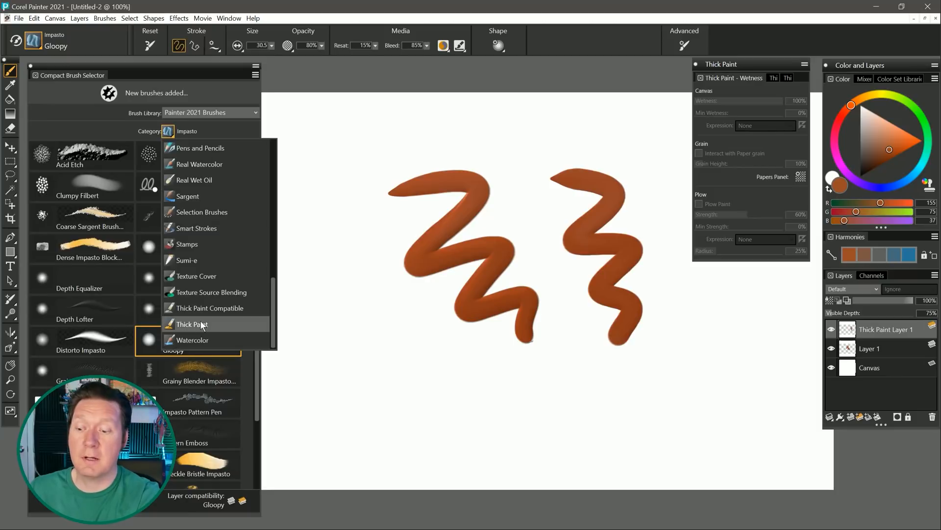
click(199, 316)
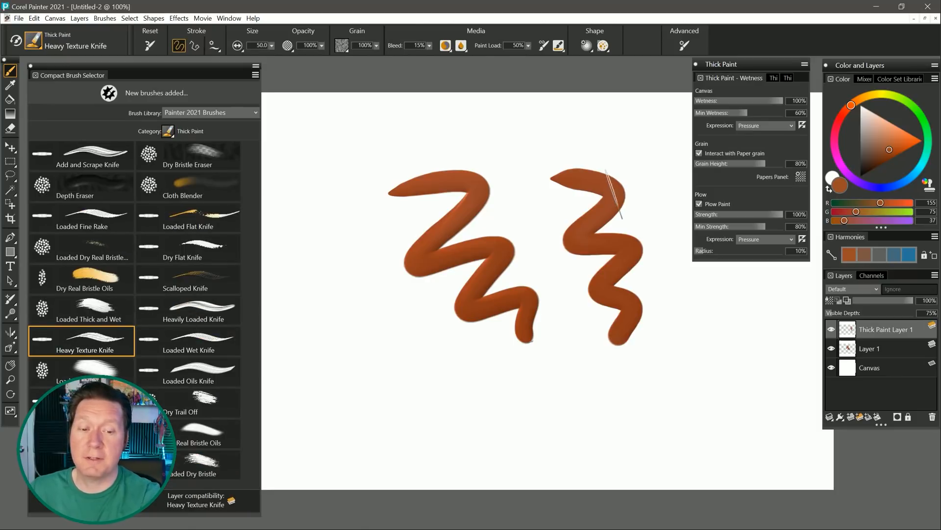
mouse_move(614, 193)
mouse_down()
mouse_move(566, 221)
mouse_move(594, 255)
mouse_move(584, 259)
mouse_move(653, 260)
mouse_move(593, 274)
mouse_move(618, 344)
mouse_up()
drag(586, 193, 564, 152)
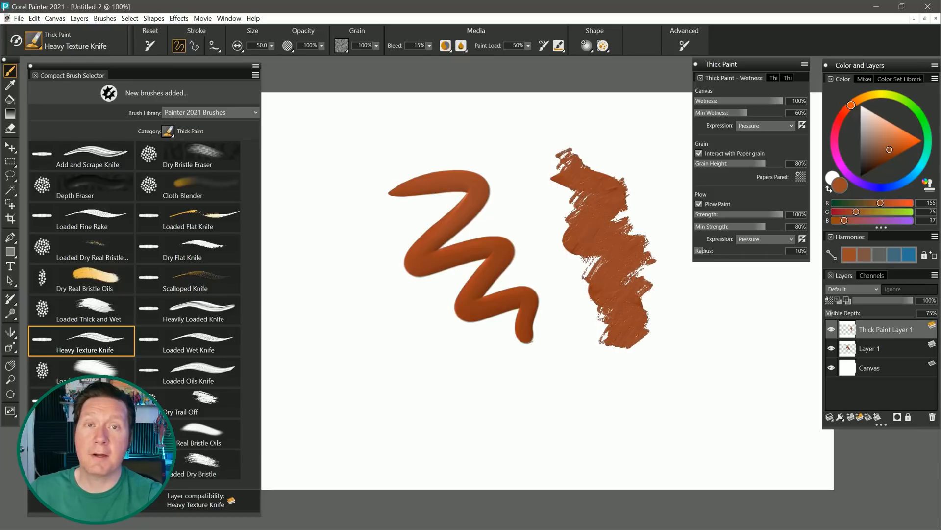
Step: Convert Layer 1 to a Thick Paint layer with Uniform Thickness and paint blue Heavy Texture Knife strokes over its zigzag
click(871, 347)
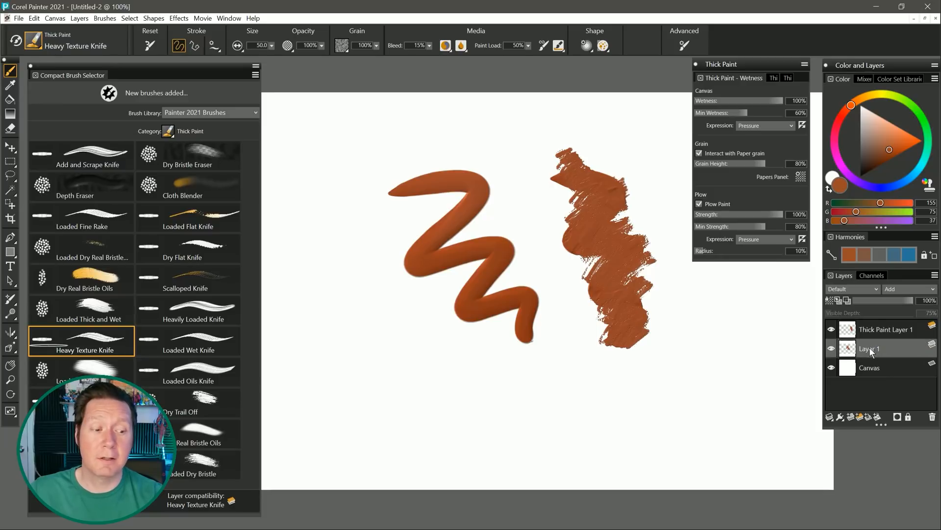
right_click(870, 347)
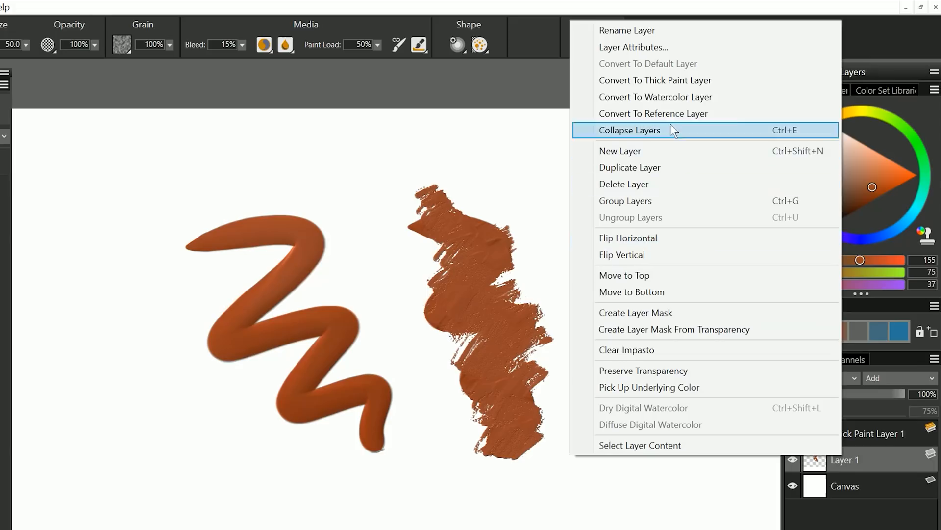
click(734, 72)
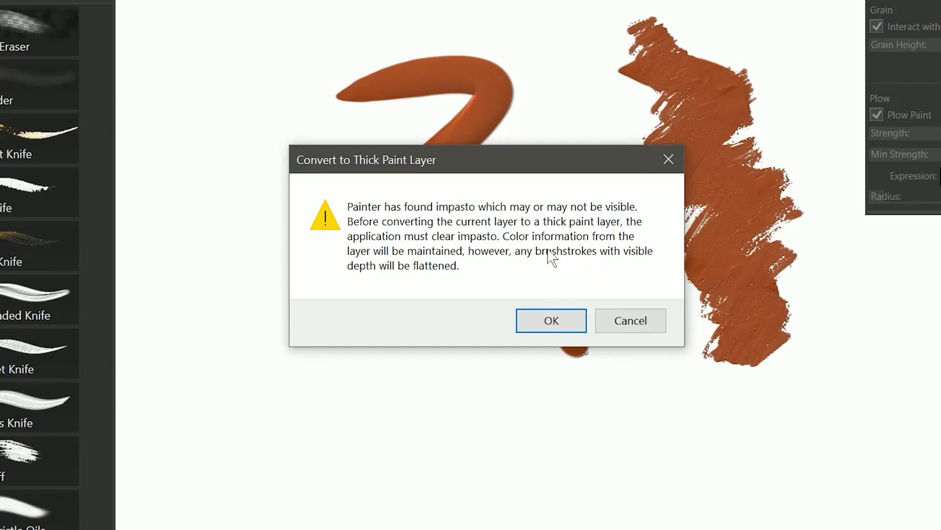
click(551, 320)
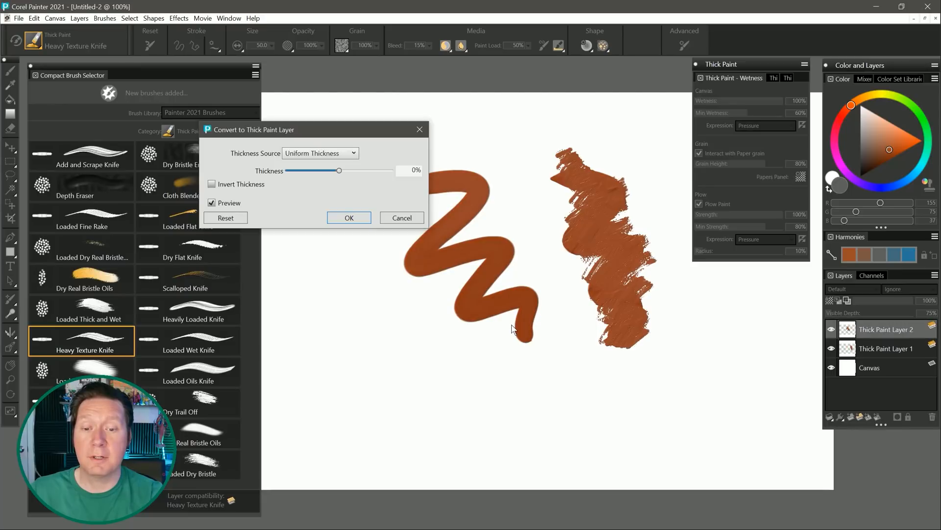
click(349, 218)
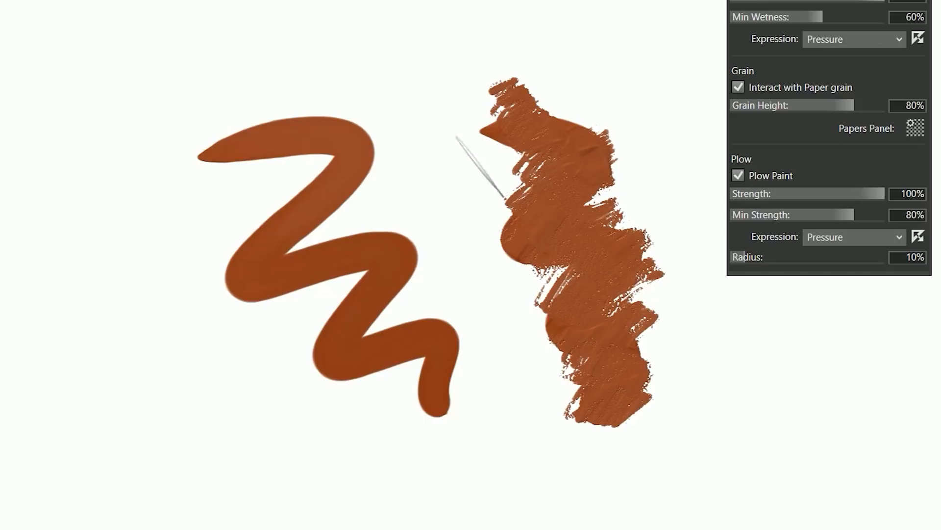
mouse_move(392, 133)
mouse_down()
mouse_move(358, 145)
mouse_move(302, 126)
mouse_move(272, 139)
mouse_move(366, 169)
mouse_move(351, 205)
mouse_move(256, 259)
mouse_move(341, 264)
mouse_move(416, 241)
mouse_move(419, 287)
mouse_move(358, 333)
mouse_move(450, 322)
mouse_move(483, 342)
mouse_move(480, 372)
mouse_move(421, 407)
mouse_up()
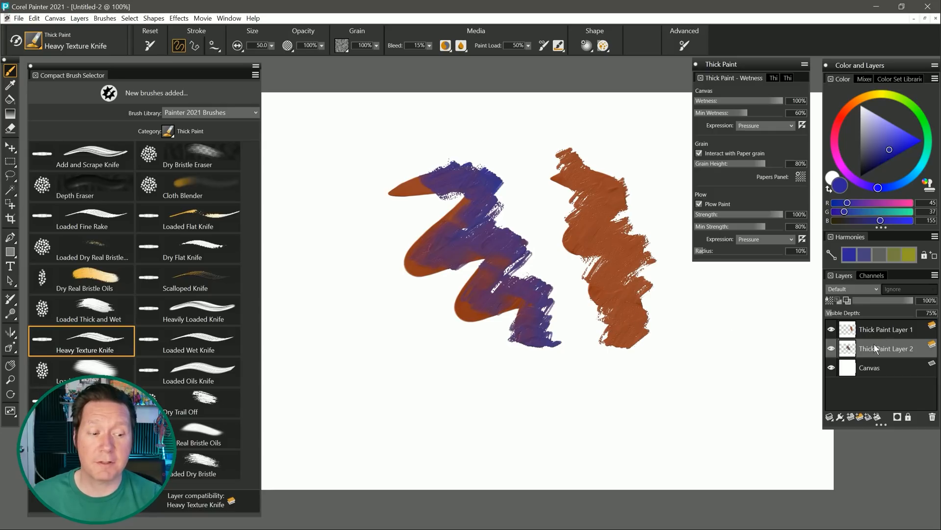
Step: Convert Thick Paint Layer 2 to a default layer and soften its zigzag with the Diffuse Blur blender at size 157.5
right_click(876, 349)
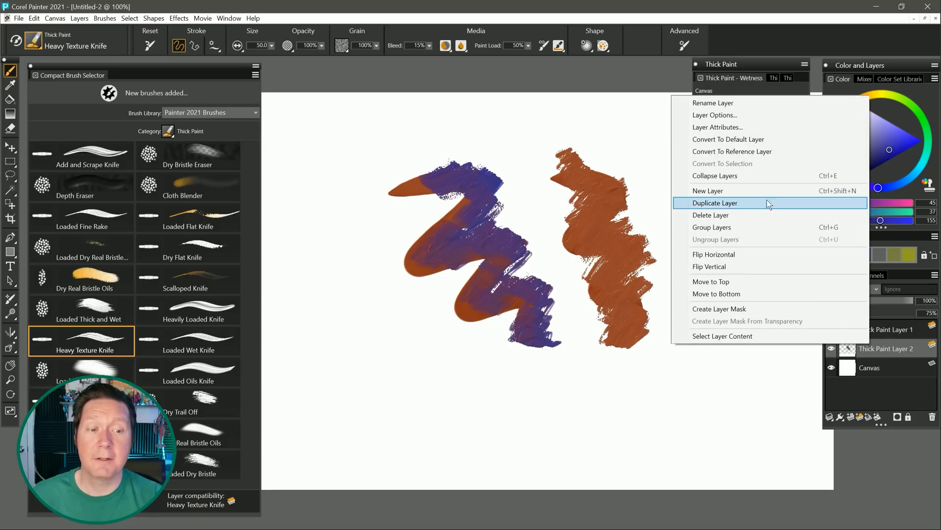
click(765, 140)
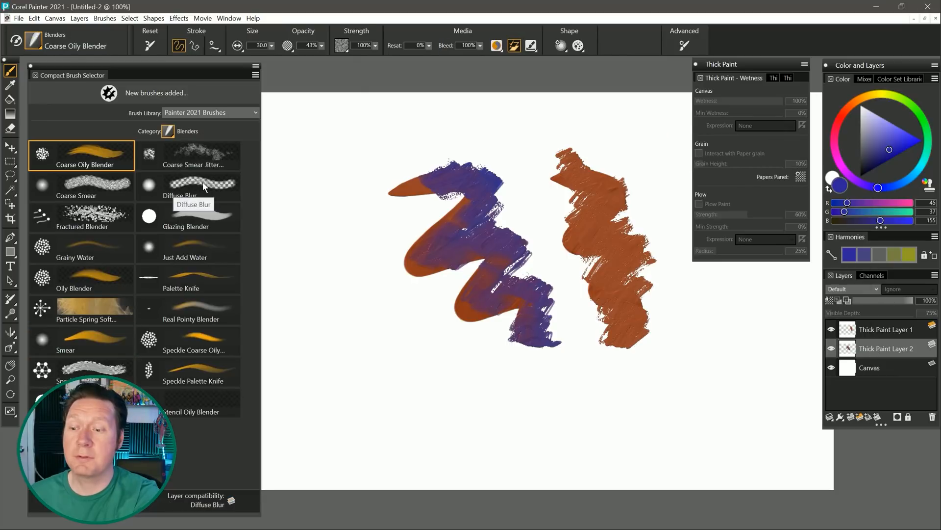
click(203, 182)
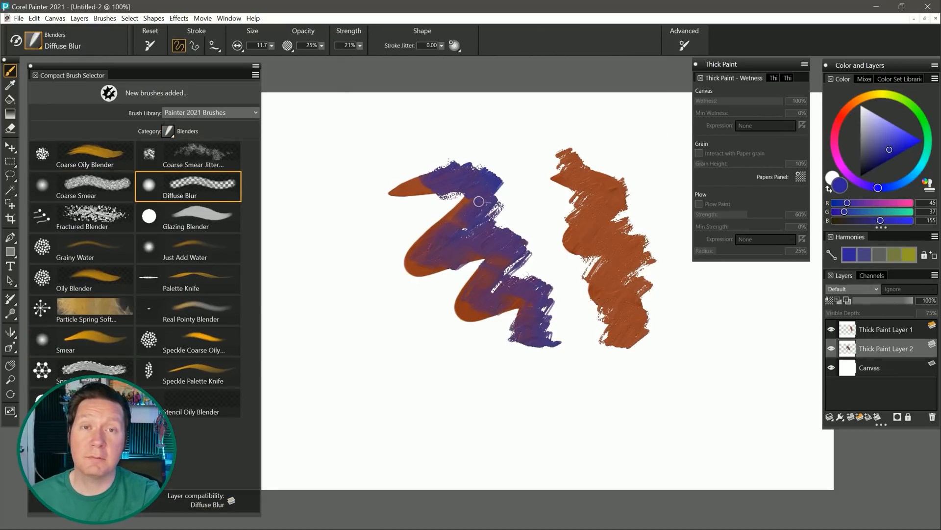
mouse_move(471, 142)
mouse_down()
mouse_move(422, 195)
mouse_move(451, 275)
mouse_move(542, 355)
mouse_up()
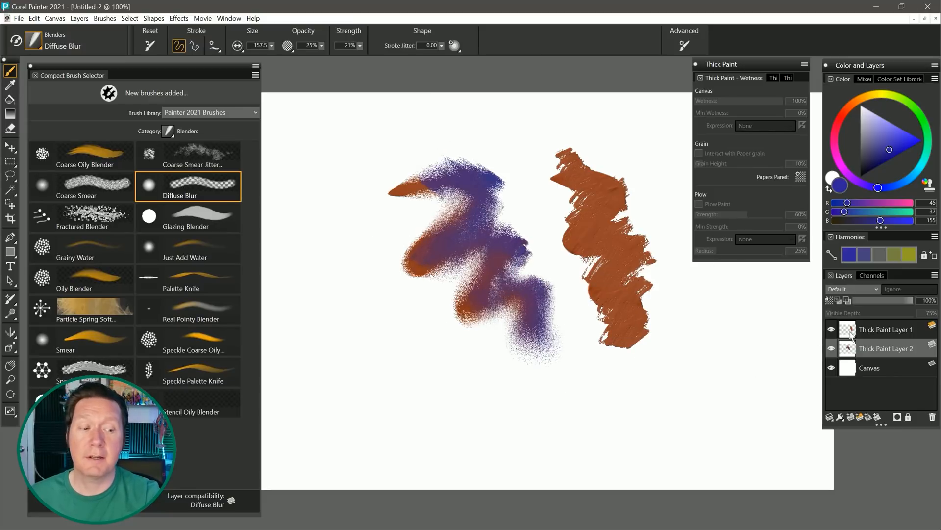
Step: Set up converting Thick Paint Layer 2 back to Thick Paint with Image Luminance as the thickness source and 23% thickness
right_click(867, 348)
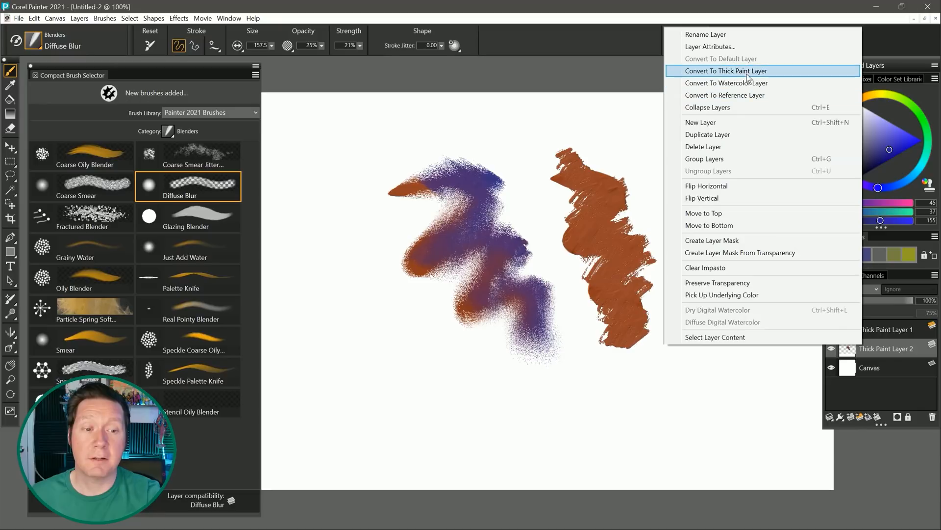
click(747, 71)
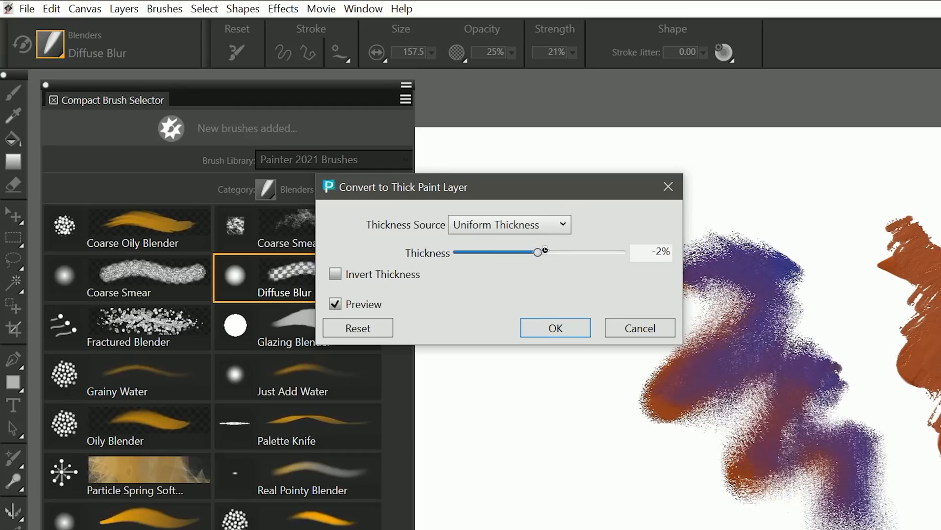
click(530, 224)
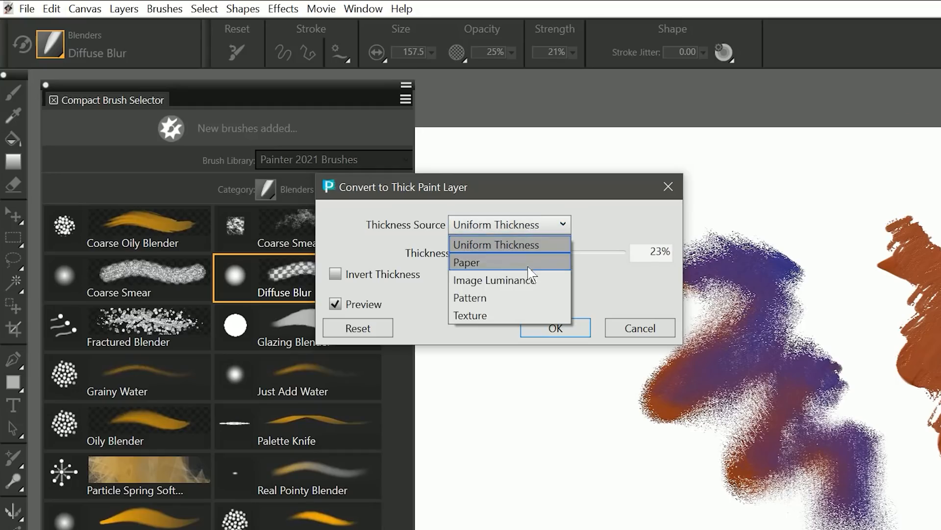
click(529, 281)
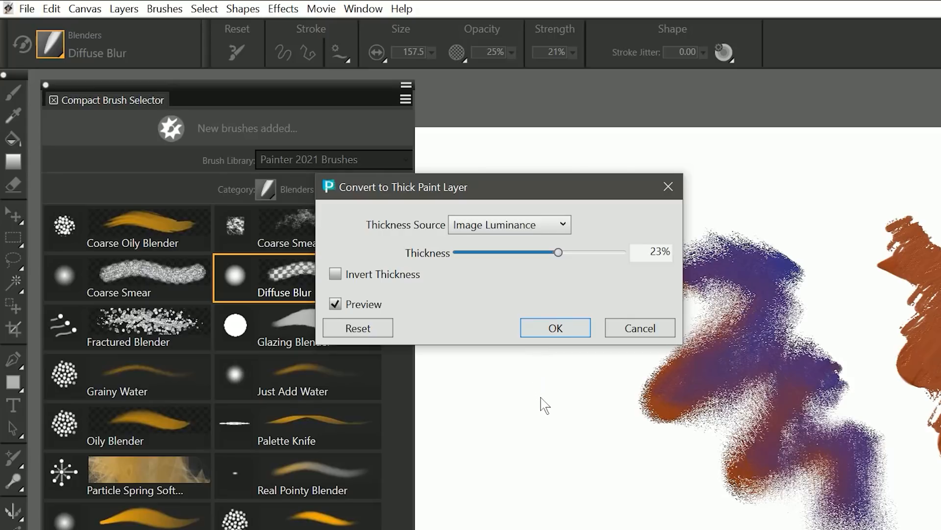
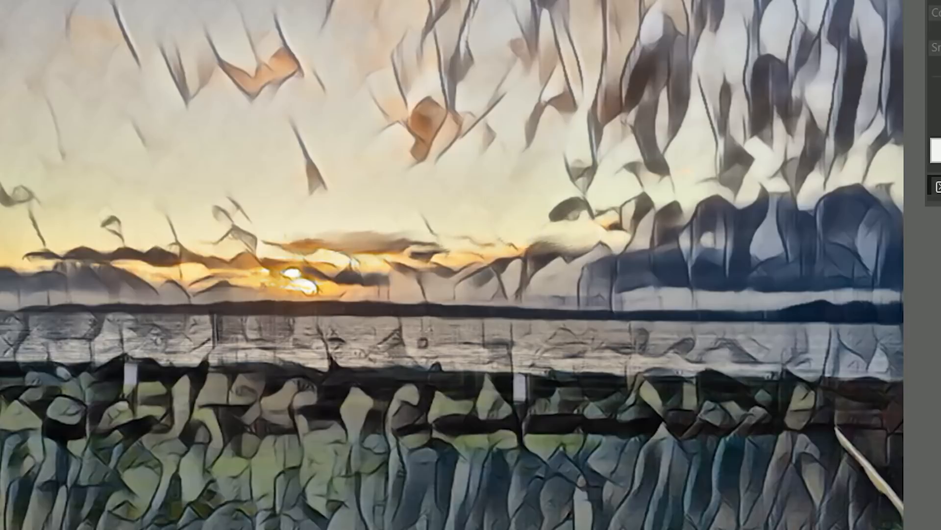
Step: Smear the dark clouds above the horizon of the stylized sunset with the Coarse Oily Blender
mouse_move(534, 300)
mouse_down()
mouse_move(548, 301)
mouse_move(518, 281)
mouse_up()
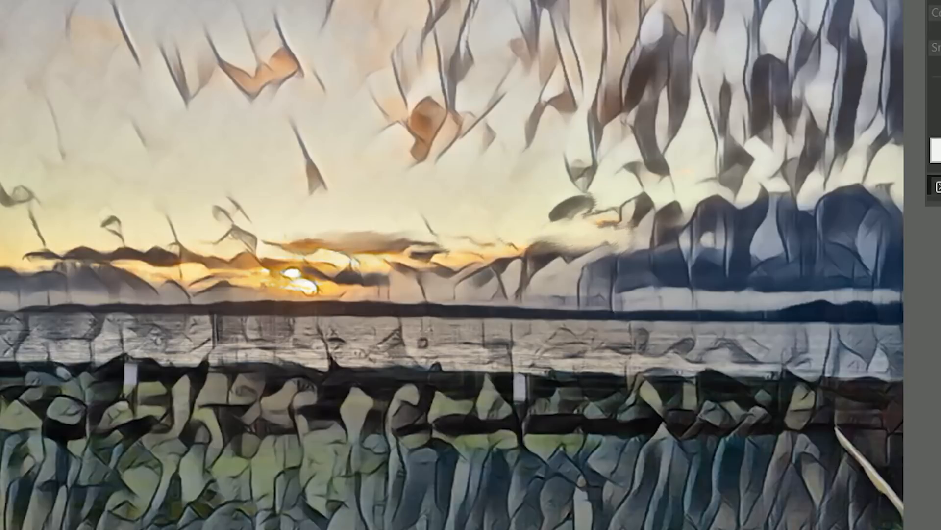
drag(635, 196, 703, 208)
drag(703, 208, 755, 212)
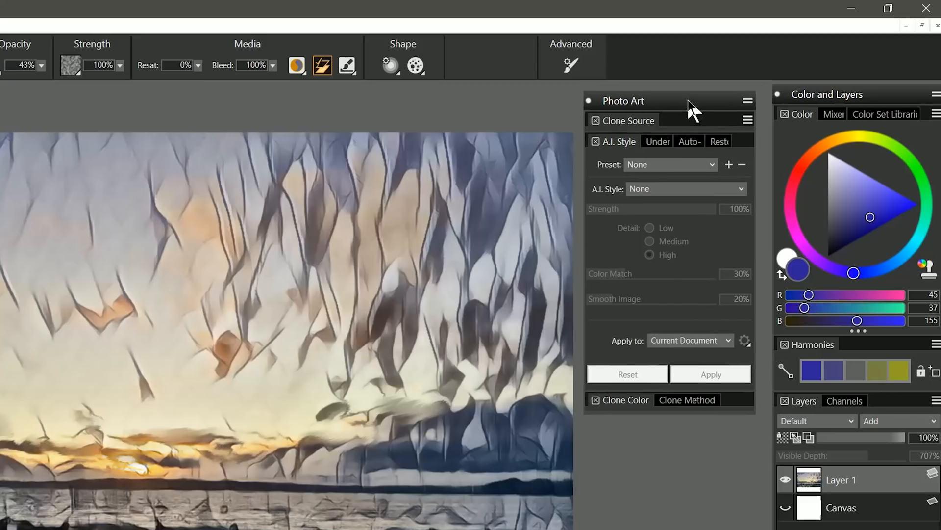
Step: Show the Photo Art command bar in its tall layout with group labels and place it beside the Photo Art panels
drag(687, 99, 688, 105)
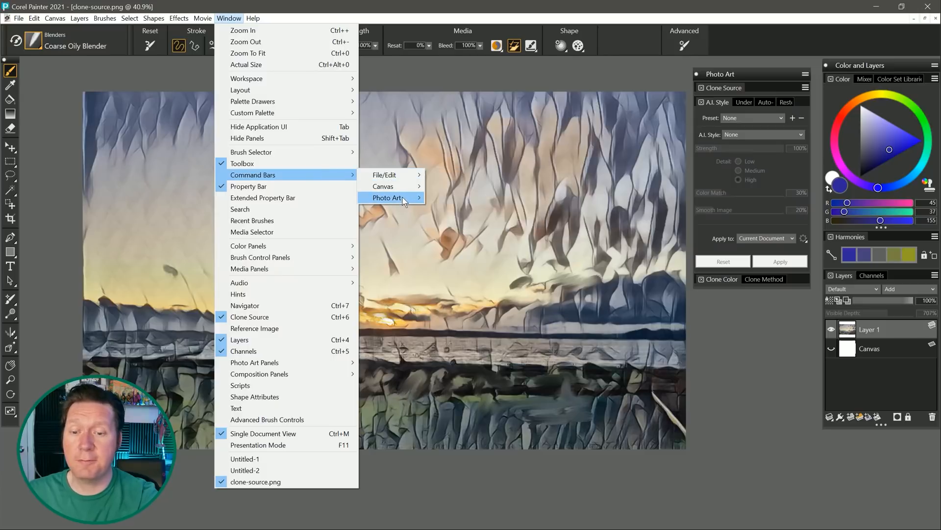
mouse_move(399, 198)
click(461, 197)
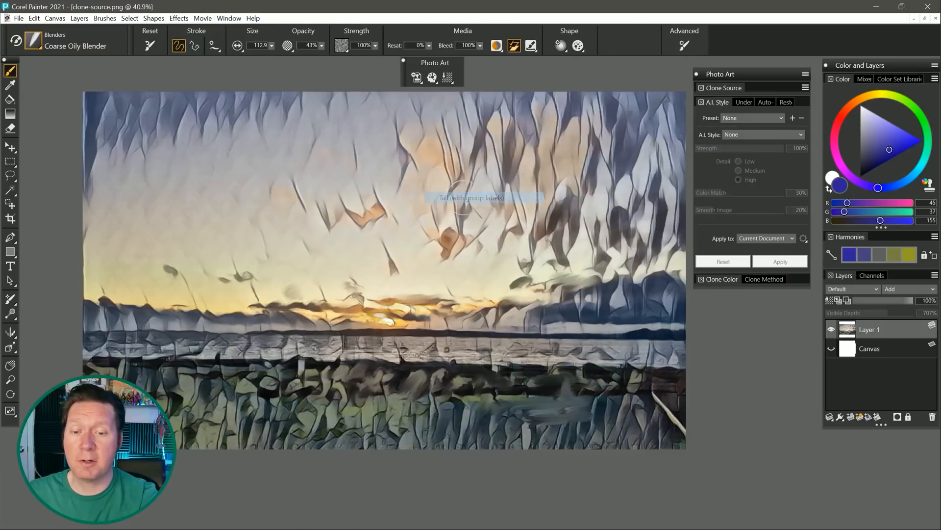
drag(404, 66, 567, 73)
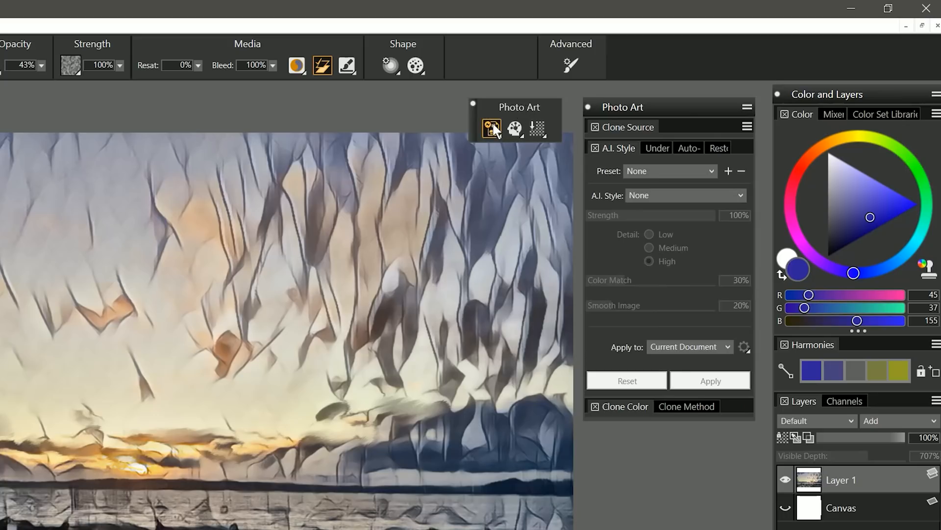
Step: Look over the Quick Clone and Clone commands and the neighboring command group in the Photo Art command bar
click(582, 84)
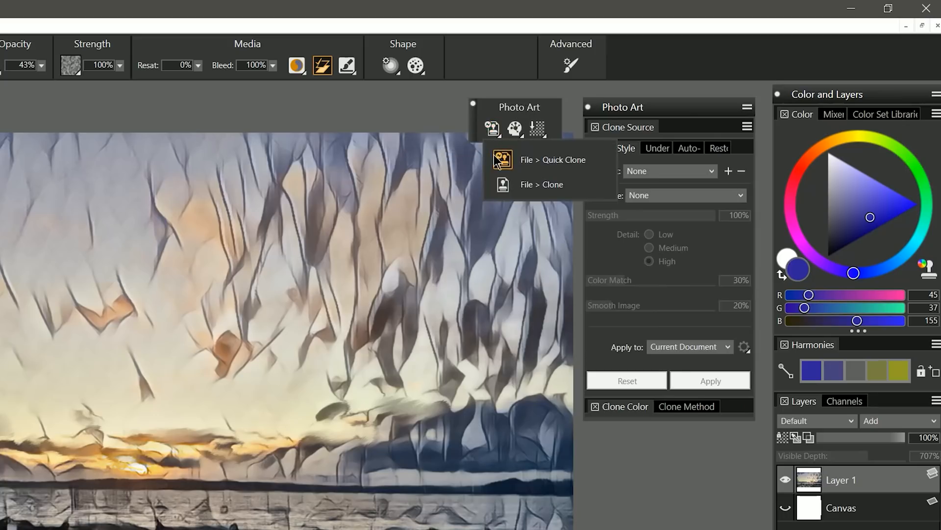
click(516, 129)
click(545, 160)
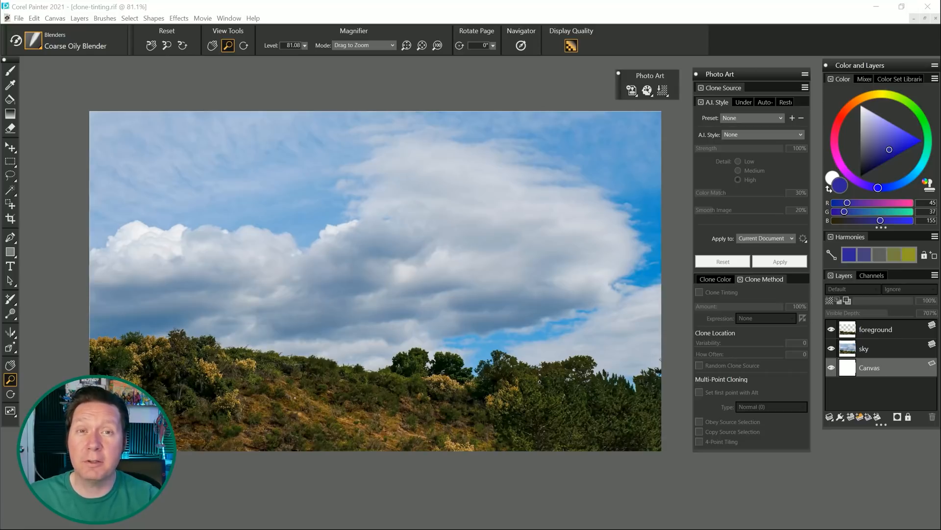
Step: Choose the Soft Tint Bristle brush from the Clone Tinting category
click(34, 39)
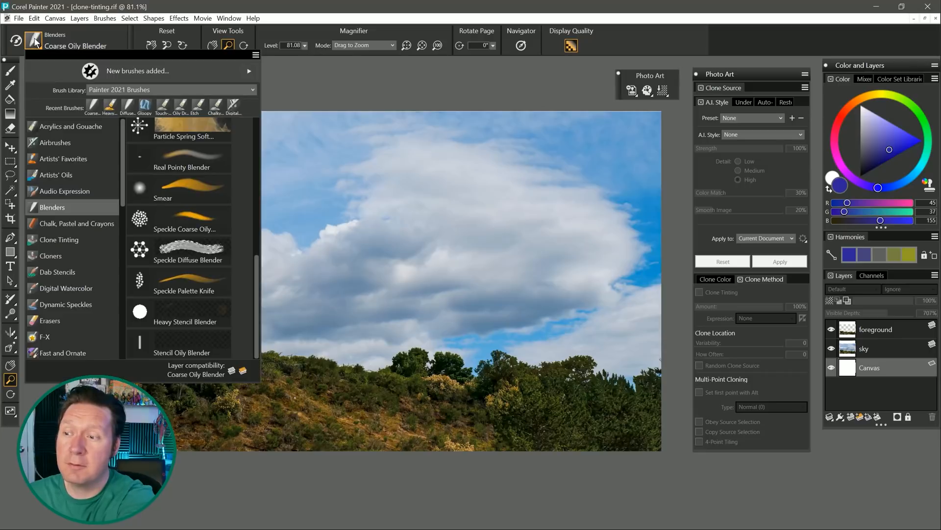
click(71, 244)
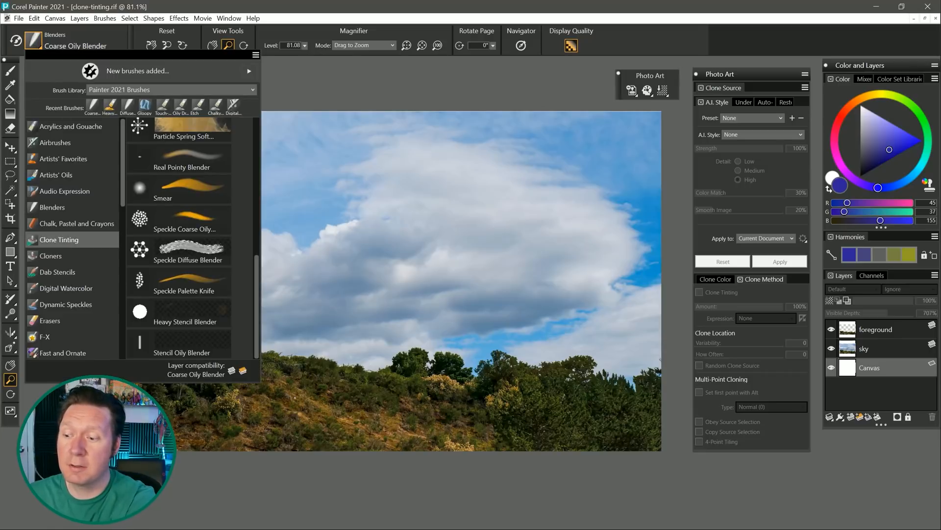
click(193, 283)
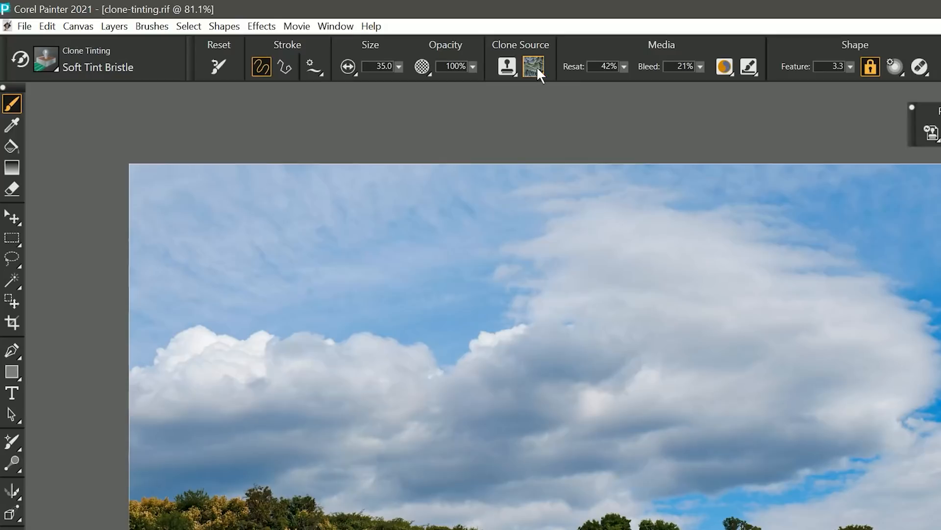
Step: Set the clone source to Embedded Image and browse for the sunset picture to embed in the document
click(364, 44)
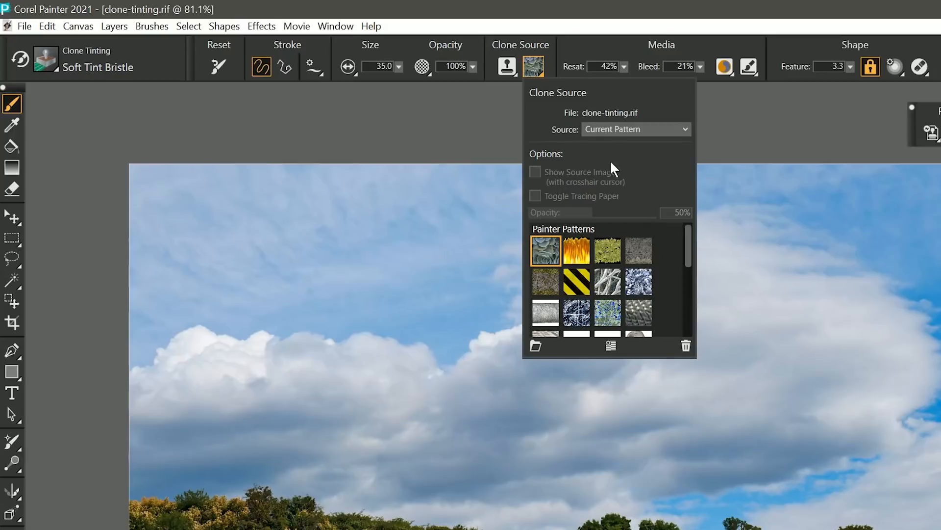
click(419, 91)
click(616, 188)
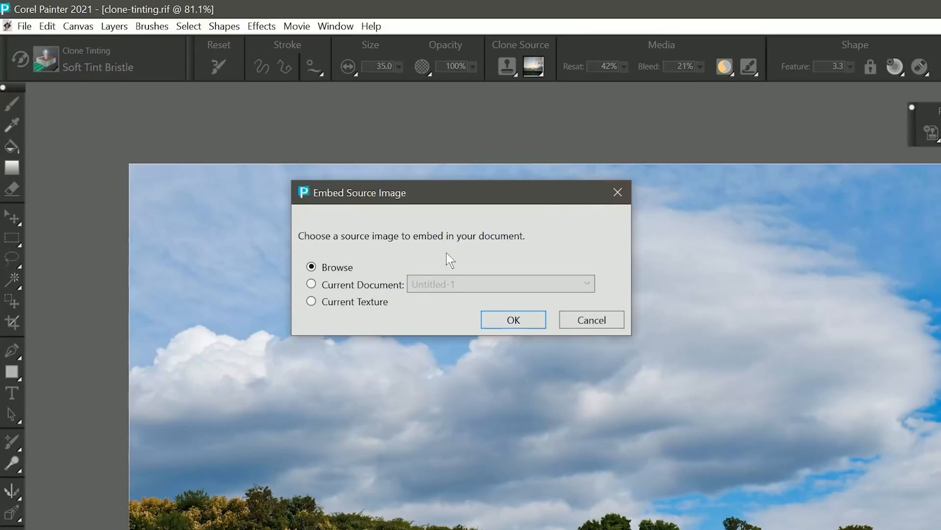
click(540, 322)
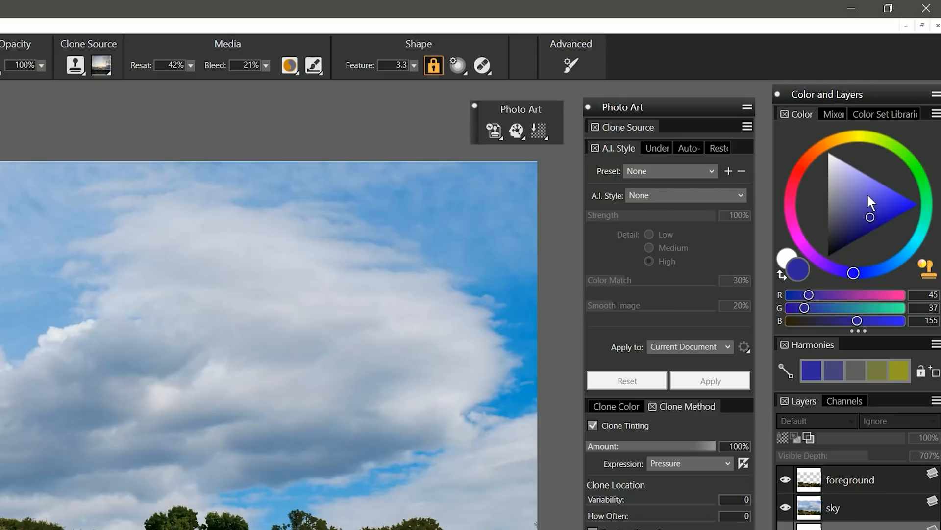
Step: Pick a yellowish tint color and paint the embedded sunset over the whole cloudy sky above the hillside
click(858, 137)
mouse_move(878, 193)
mouse_down()
mouse_move(889, 195)
mouse_move(884, 201)
mouse_up()
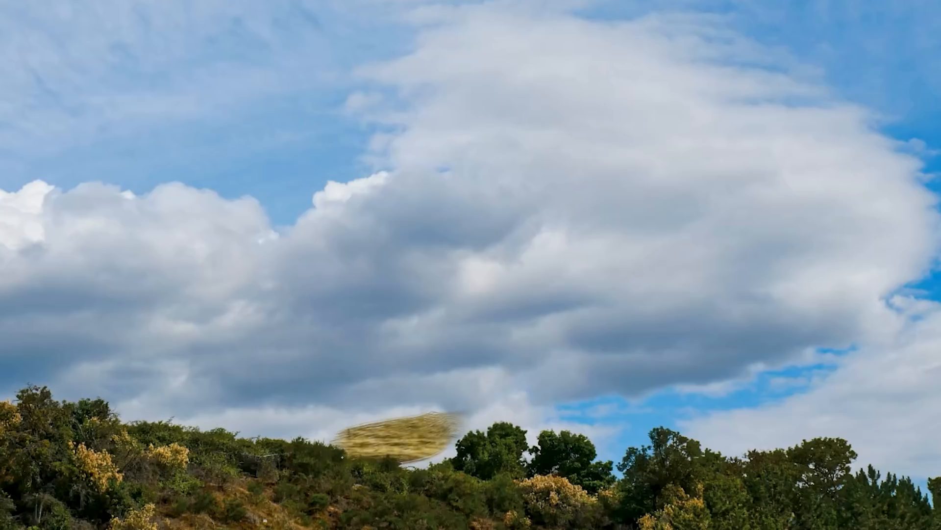
mouse_move(342, 457)
mouse_down()
mouse_move(532, 417)
mouse_move(632, 442)
mouse_move(814, 432)
mouse_move(921, 466)
mouse_move(760, 363)
mouse_move(905, 358)
mouse_move(711, 388)
mouse_move(539, 343)
mouse_move(407, 353)
mouse_up()
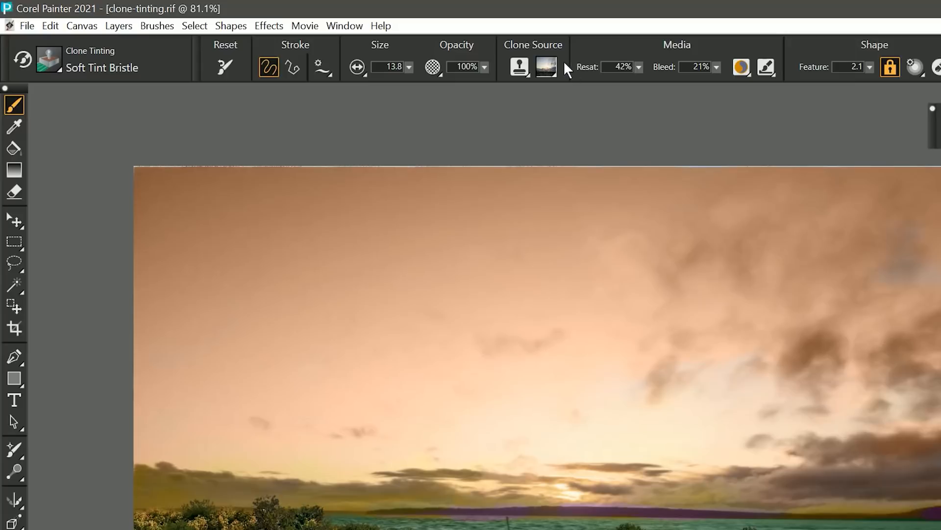
Step: Set the clone source to the Horse texture from the Photo Art set and show it over the image
click(363, 45)
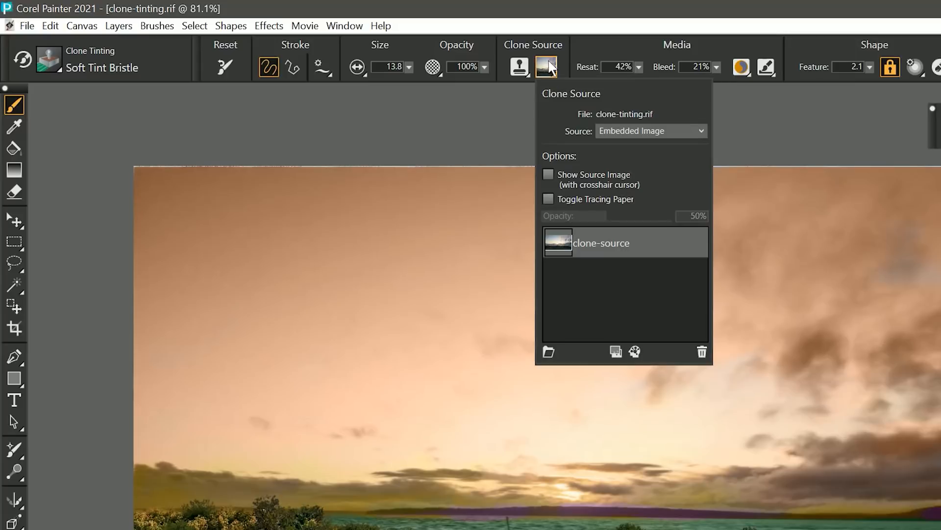
click(619, 131)
click(624, 174)
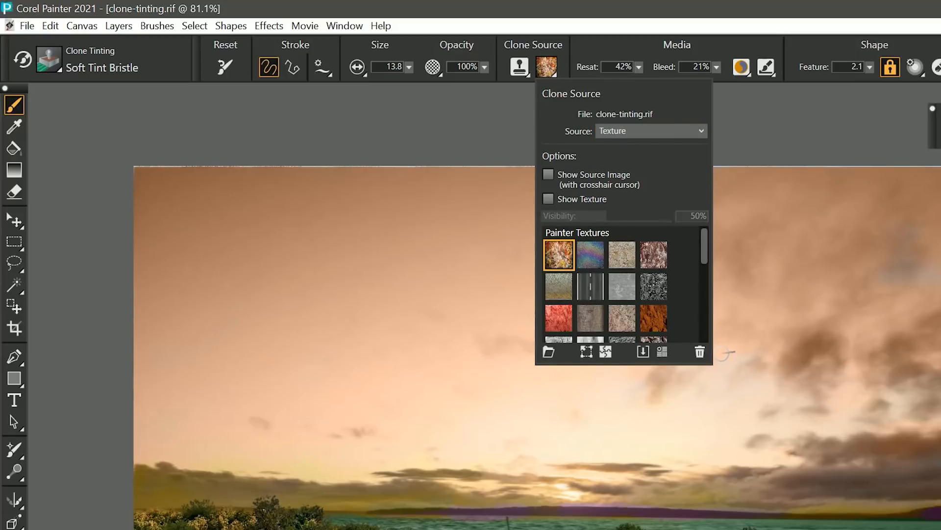
scroll(702, 248, down, 10)
click(559, 287)
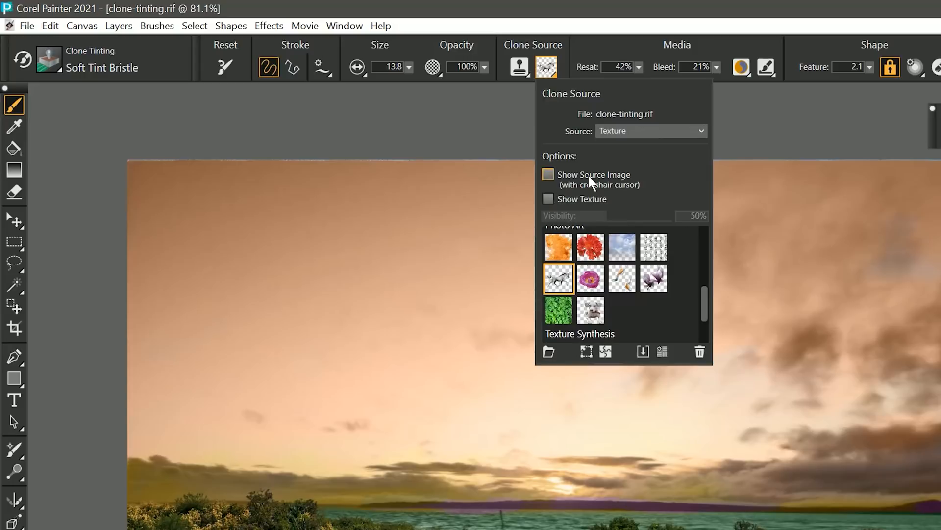
click(548, 199)
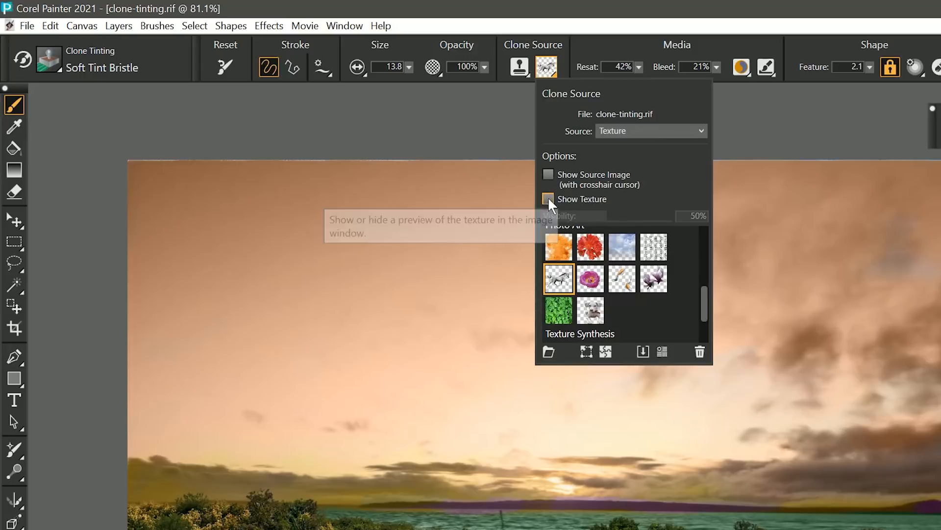
Step: Scale the horse texture down, move it onto the hillside near the image's lower left corner, and commit the transform
click(586, 351)
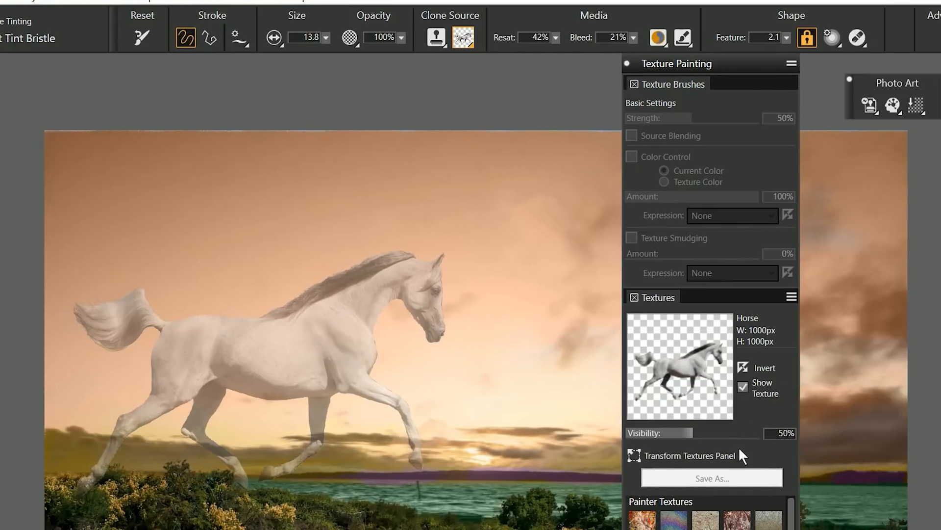
click(735, 454)
drag(148, 169, 184, 333)
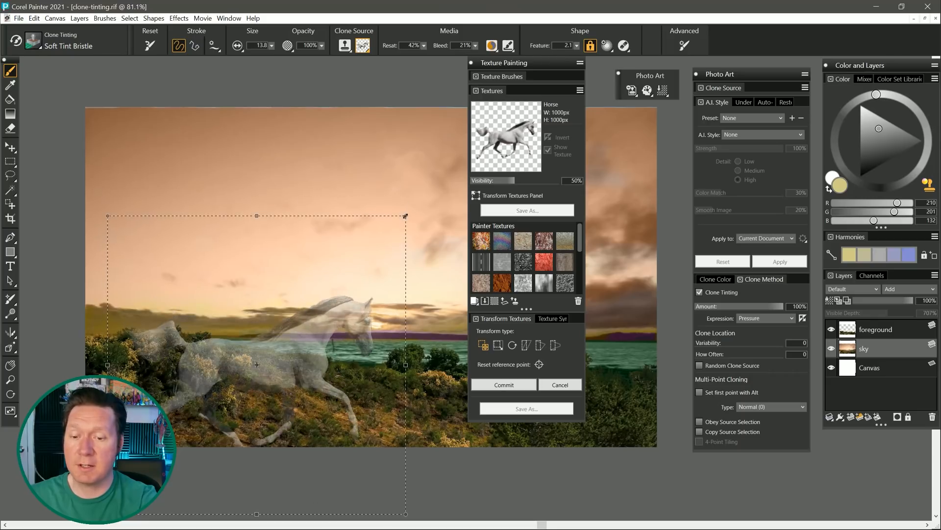
drag(405, 215, 289, 347)
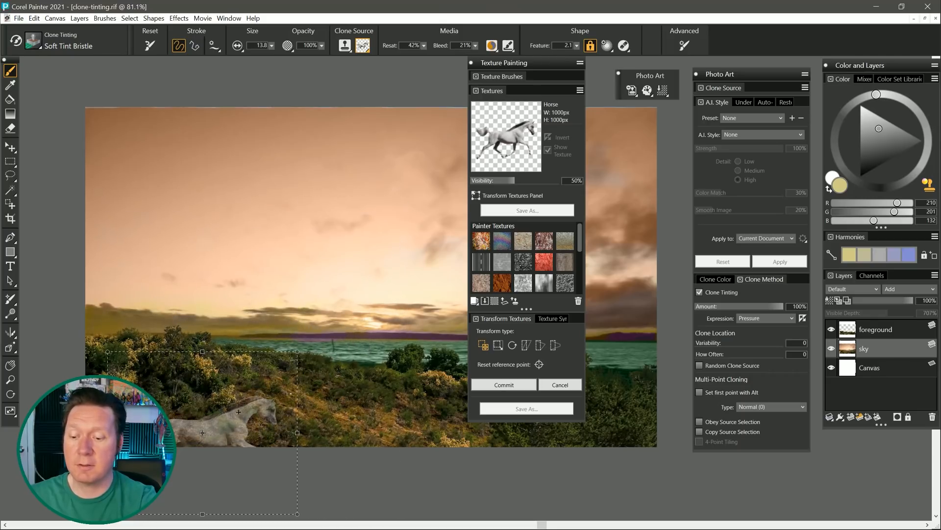
drag(241, 412, 261, 390)
click(504, 385)
click(426, 240)
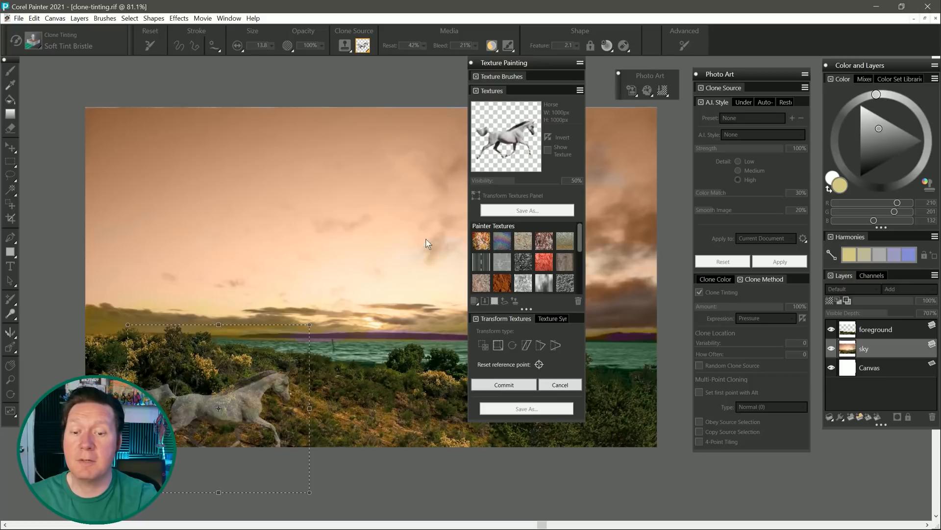
Step: Add a new layer above the foreground layer and paint the horse texture onto it
click(875, 329)
click(851, 418)
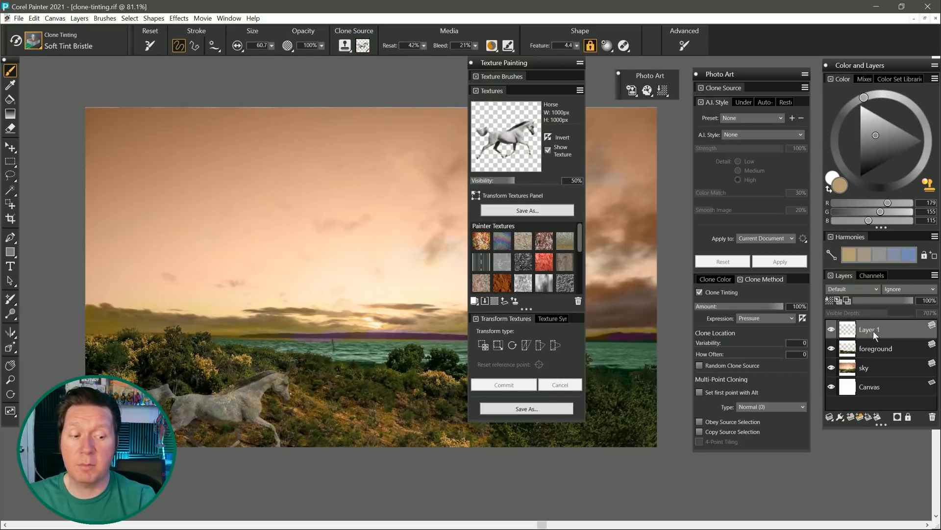
mouse_move(281, 382)
mouse_down()
mouse_move(191, 405)
mouse_move(265, 461)
mouse_up()
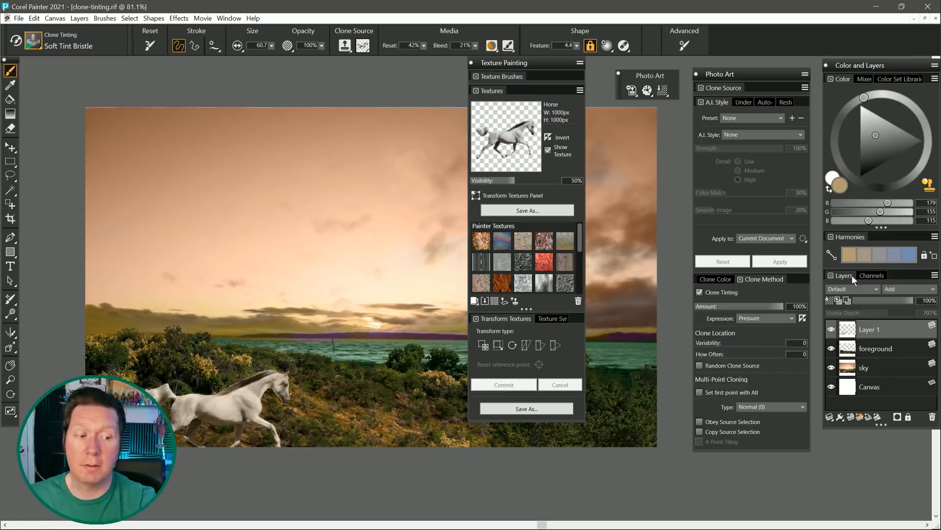
Step: Tint the horse's belly and legs with the blue harmony color, and select the Coarse Oily Blender from the Blenders category
click(867, 252)
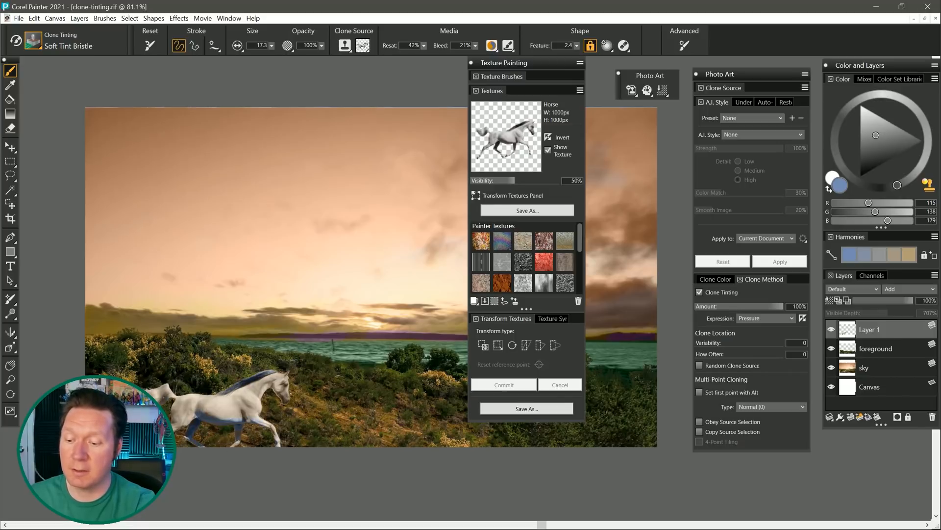
click(33, 41)
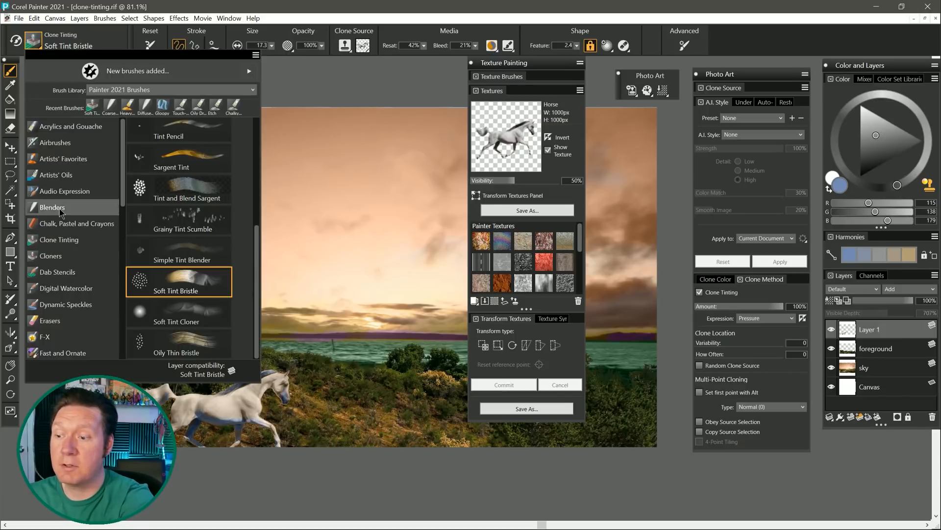
click(192, 161)
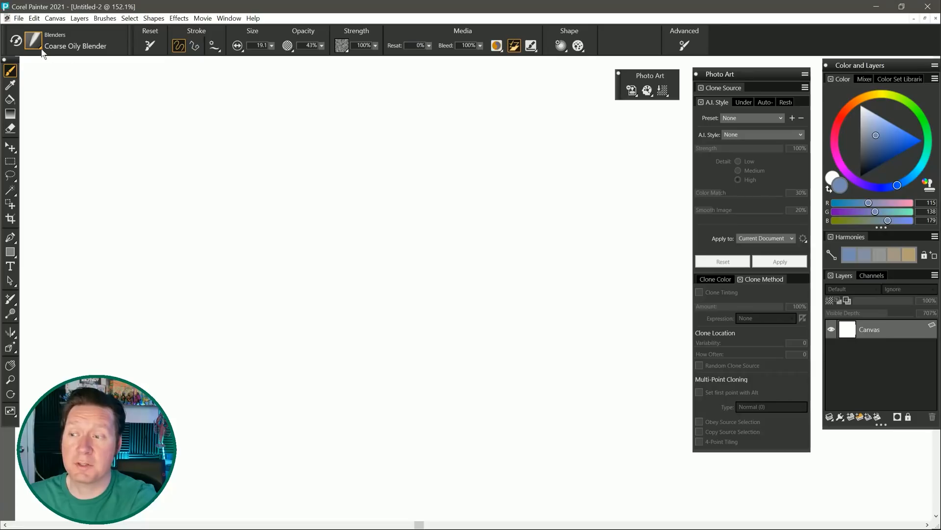
Step: Choose the Heavy Texture Knife from the Thick Paint category for the blank Untitled-2 document
click(37, 43)
mouse_move(124, 165)
mouse_down()
mouse_move(115, 231)
mouse_move(78, 322)
mouse_up()
click(79, 322)
click(179, 279)
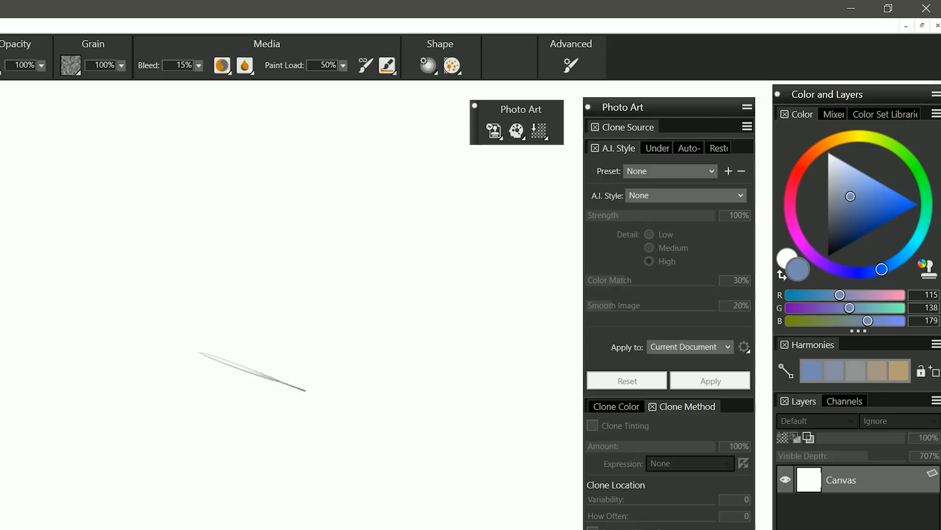
Step: Enable Clone Color and Clone Tinting for the Heavy Texture Knife
click(927, 271)
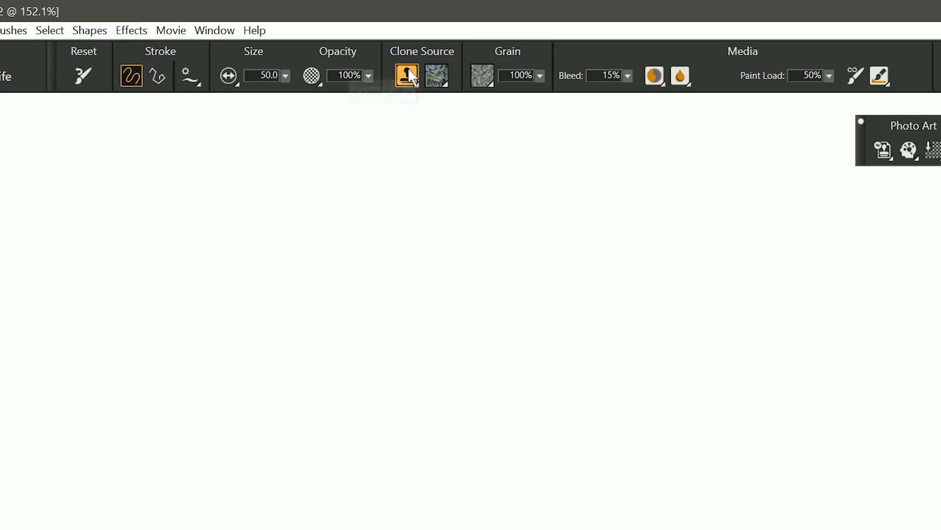
click(75, 65)
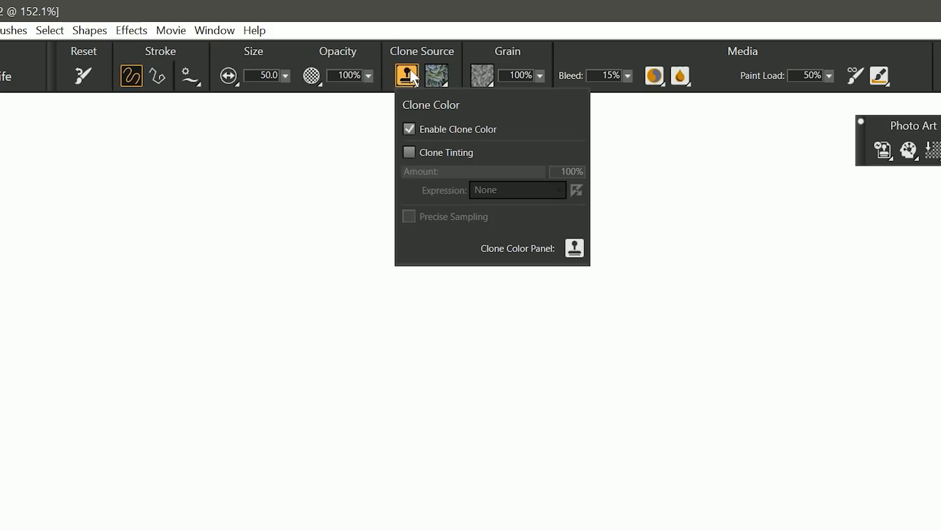
click(409, 152)
drag(629, 349, 756, 372)
Step: Set the clone source to the dark pattern with white flowers and paint broad strokes tinted light blue across the canvas
click(441, 70)
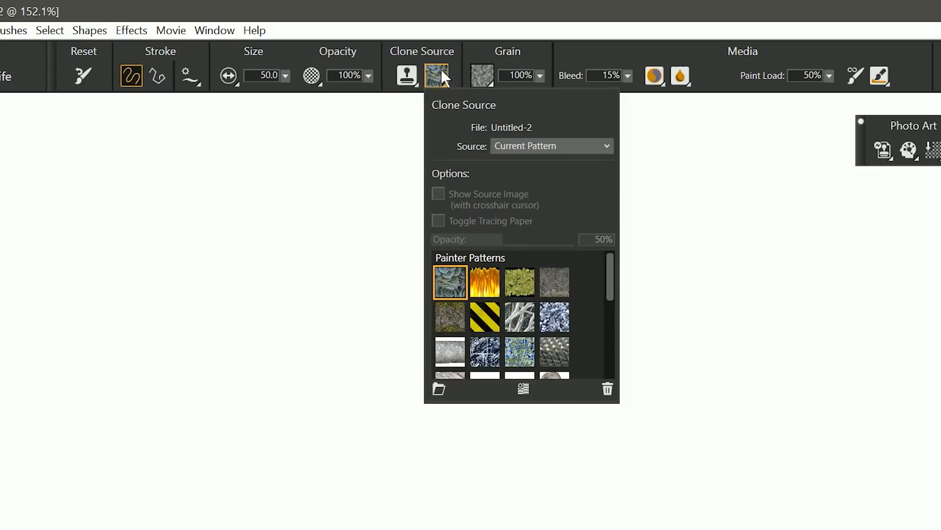
drag(610, 284, 608, 361)
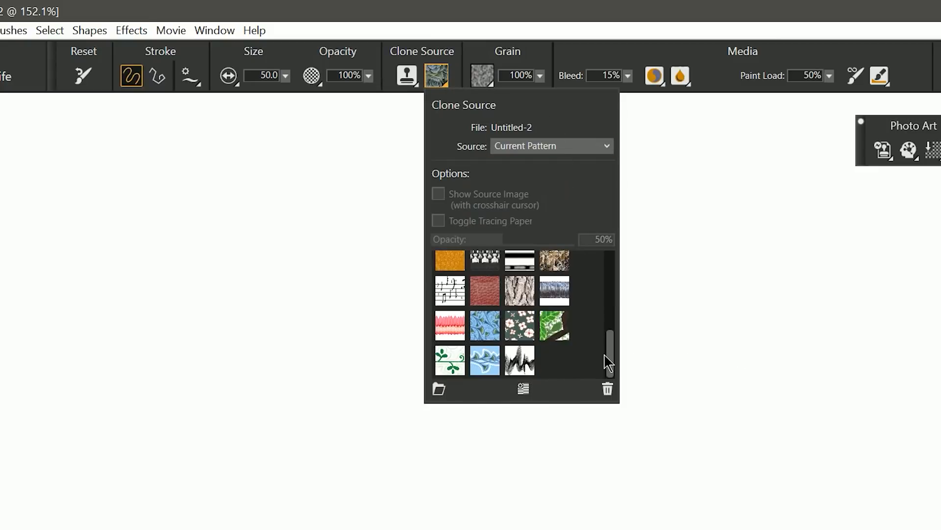
click(520, 330)
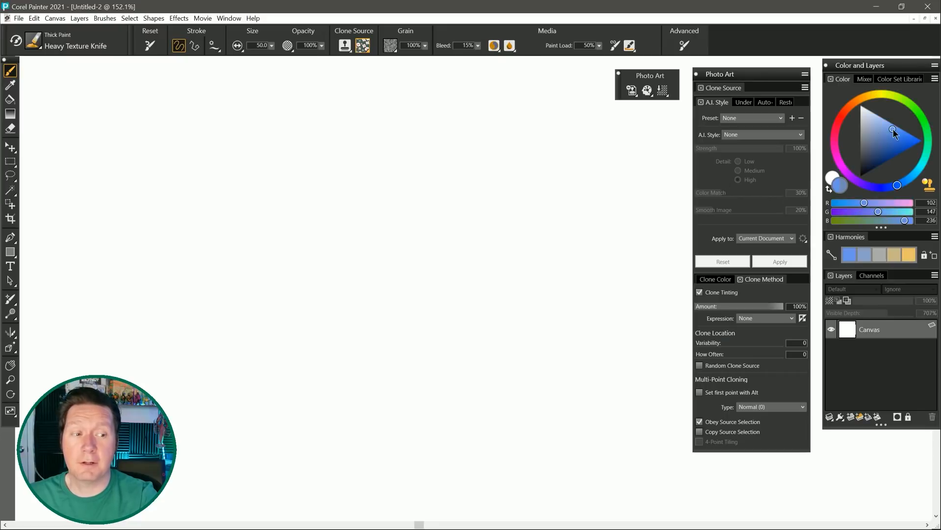
click(893, 128)
drag(294, 201, 367, 180)
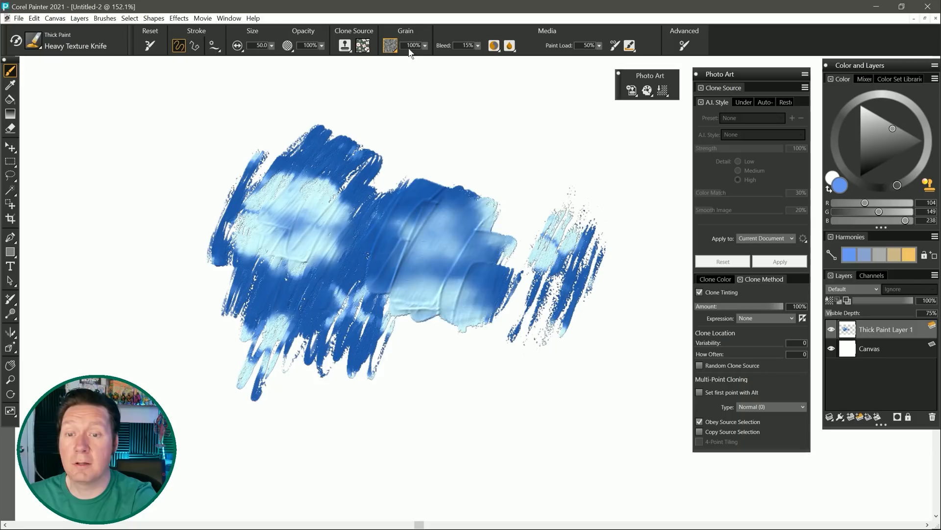
Step: Choose a coarser paper texture as the brush grain and paint a patch of blue-tinted strokes on the cleared canvas
click(411, 52)
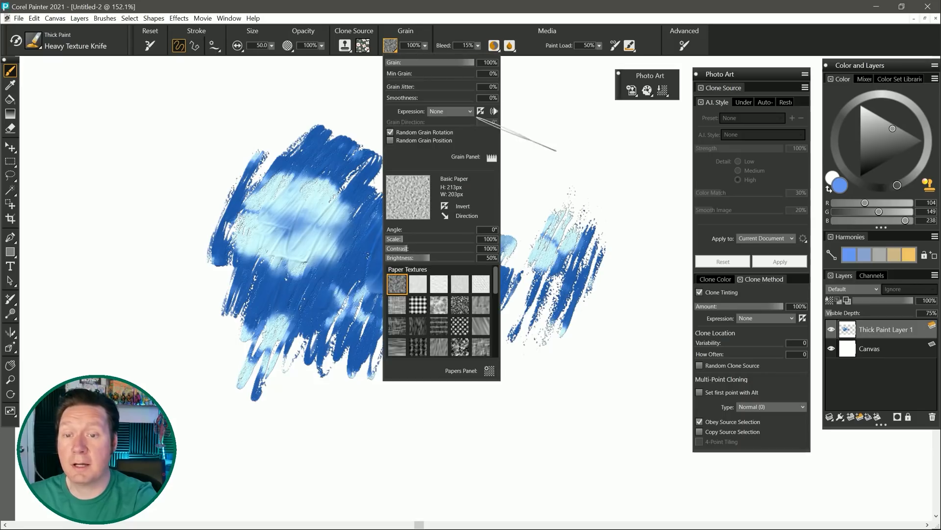
click(460, 330)
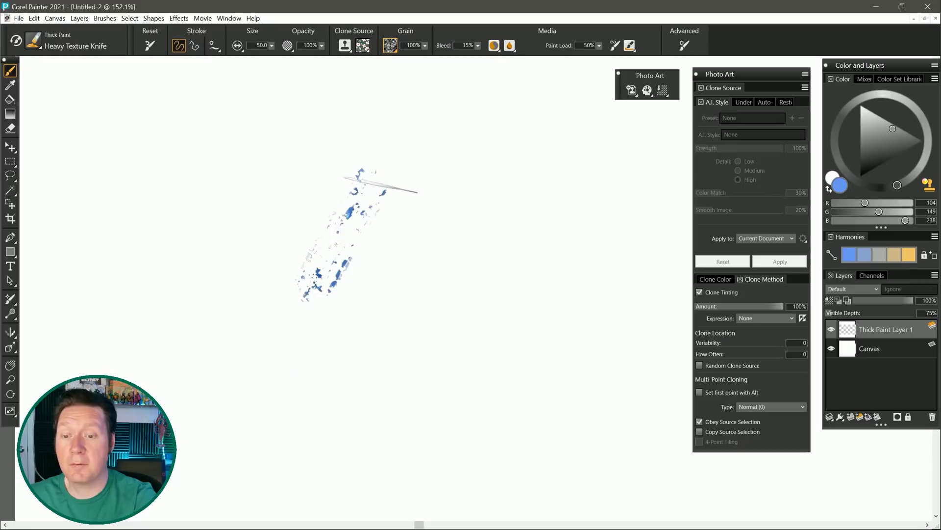
mouse_move(380, 184)
mouse_down()
mouse_move(387, 200)
mouse_move(367, 174)
mouse_up()
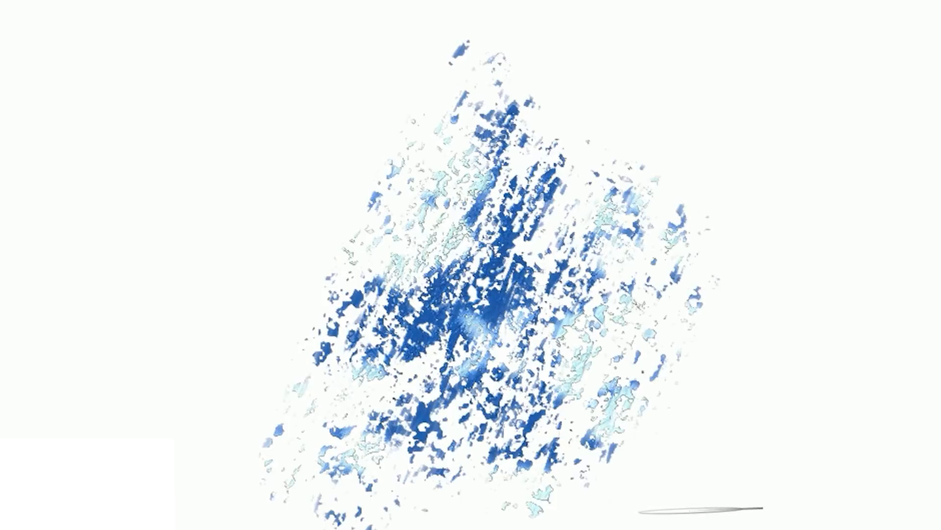
Step: Look over the available clone source types and the layer compatibility of the Heavy Texture Knife in the Compact Brush Selector
click(475, 60)
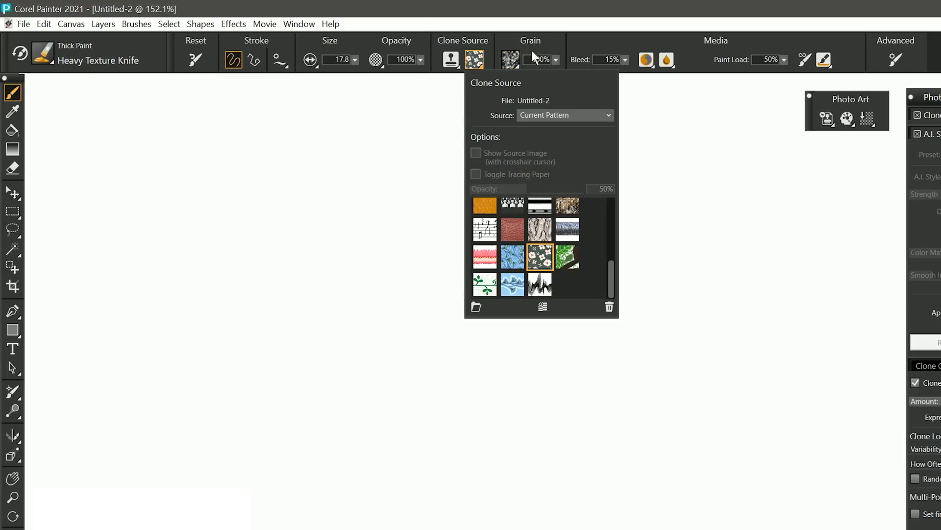
click(551, 113)
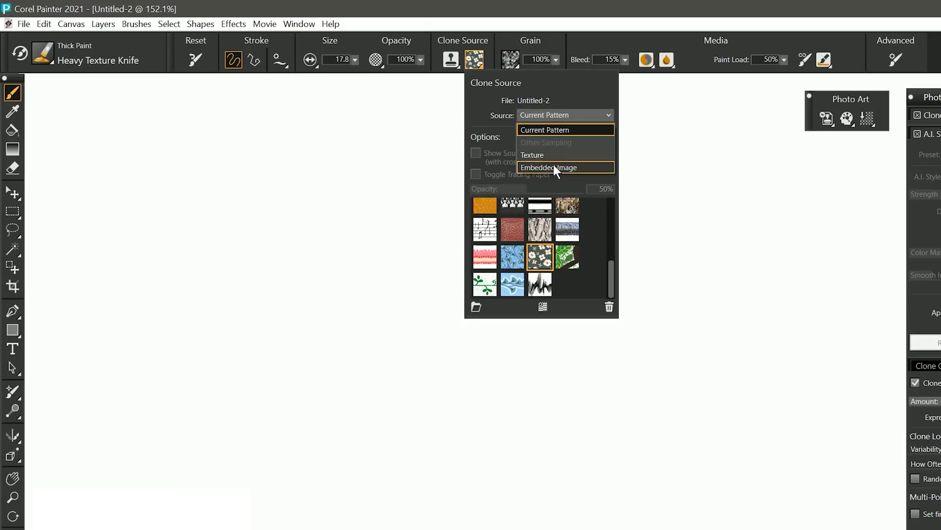
click(583, 89)
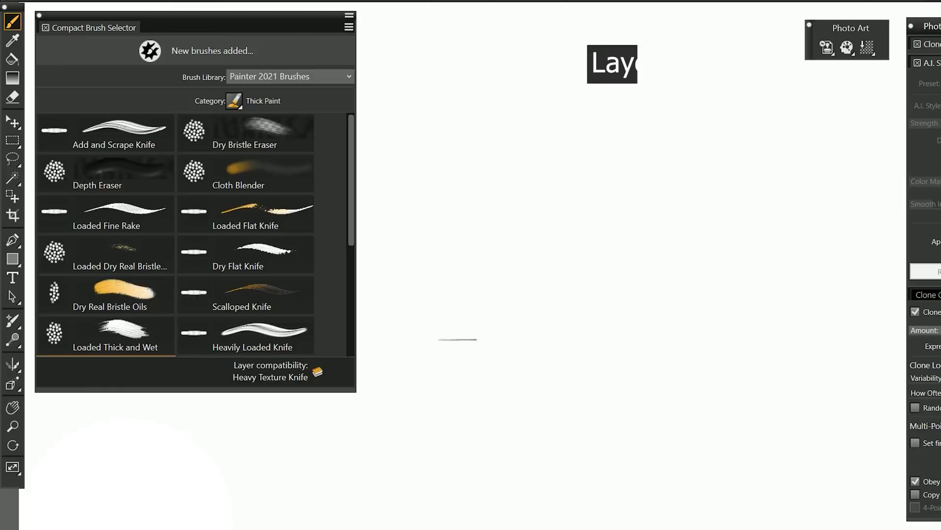
mouse_move(319, 379)
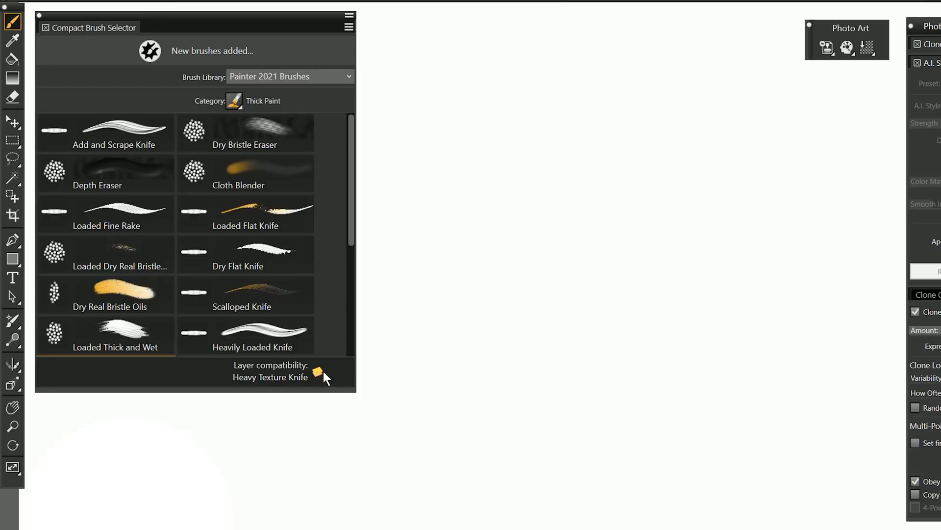
Step: Check the layer compatibility of the Cloth Blender, Loaded Flat Knife and Dry Flat Knife in the Thick Paint category
click(290, 178)
click(287, 218)
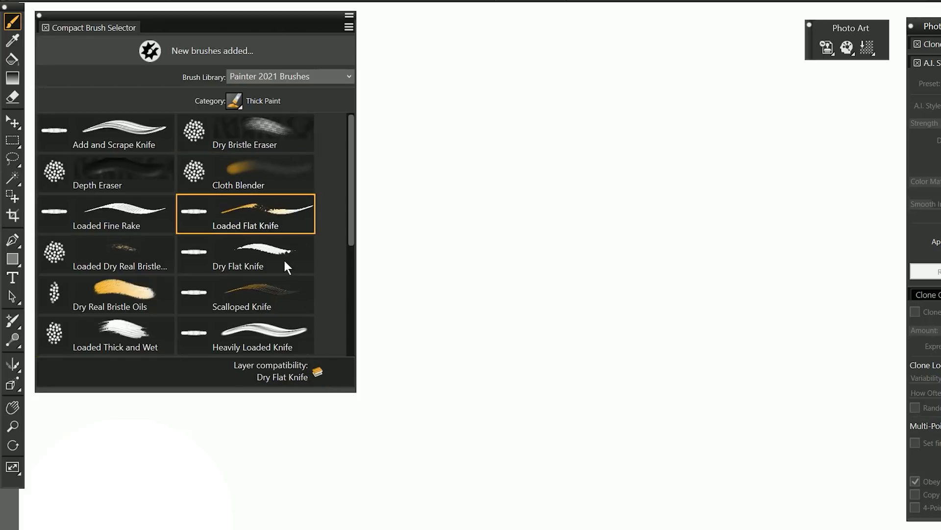
click(286, 256)
Step: Switch to the Blenders category and check the layer compatibility of Coarse Oily Blender, Diffuse Blur and Just Add Water
click(235, 101)
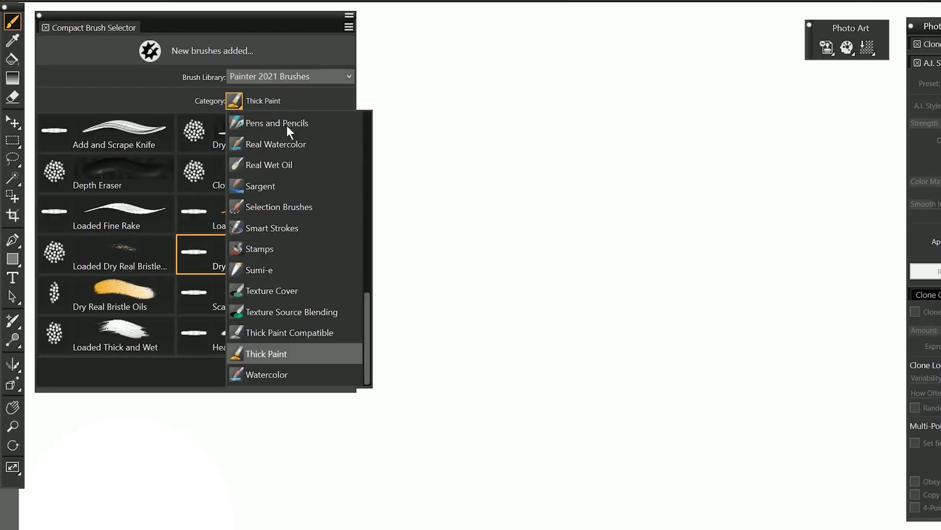
scroll(367, 301, up, 6)
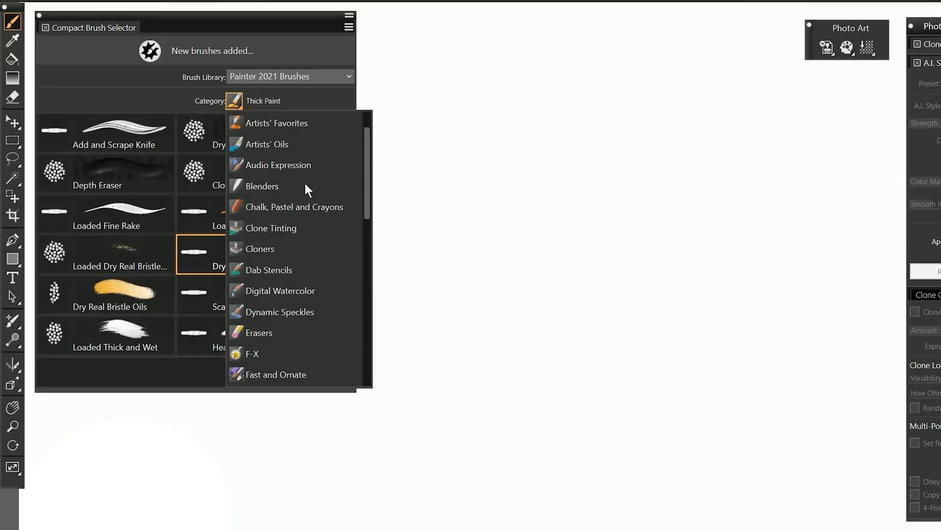
click(304, 185)
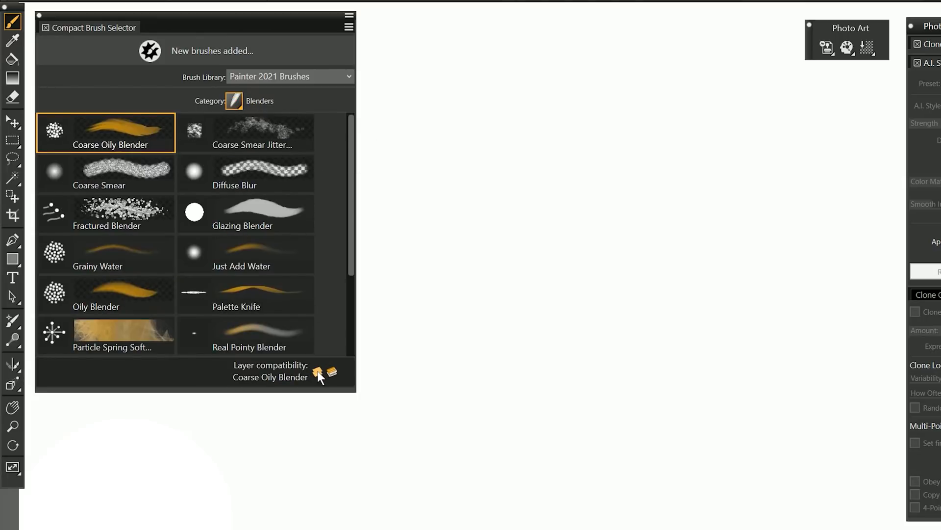
click(282, 172)
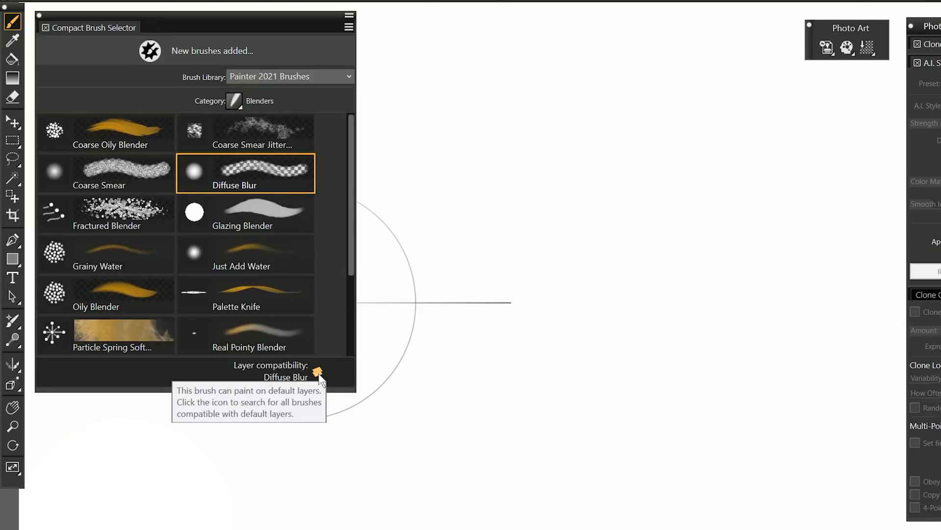
click(276, 253)
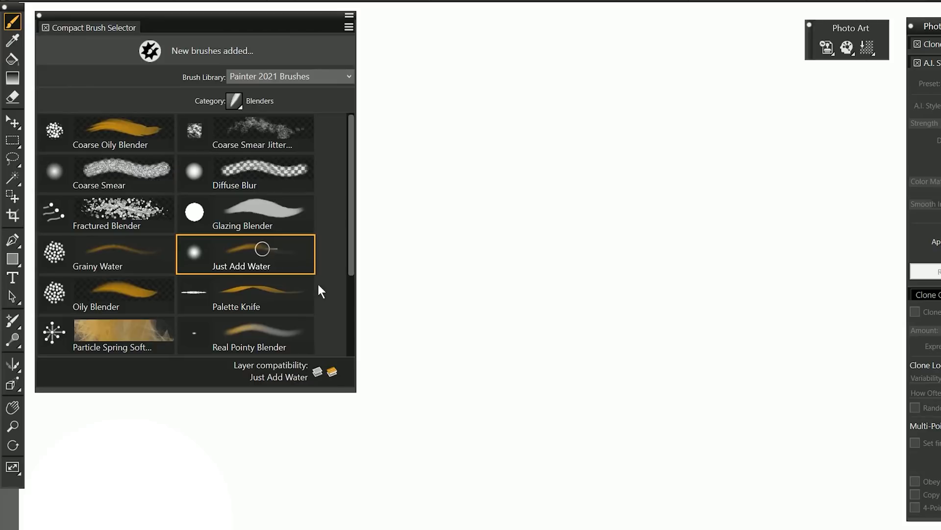
mouse_move(317, 375)
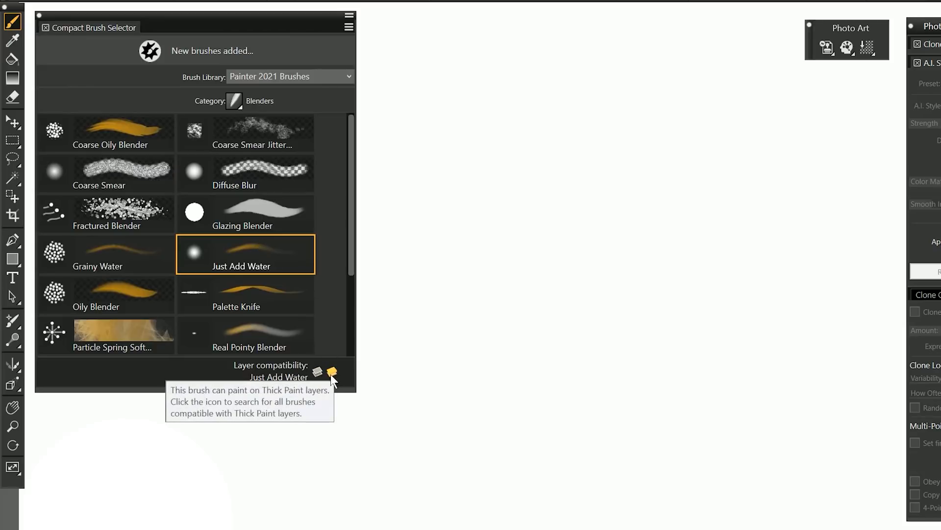
Step: Switch to the Real Watercolor category and search for all brushes compatible with Watercolor layers
click(235, 101)
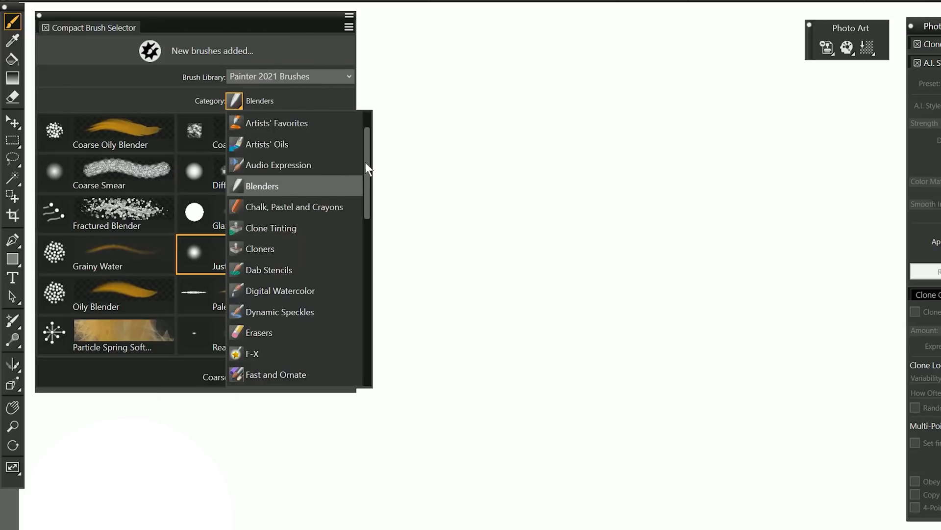
drag(368, 169, 365, 292)
click(311, 270)
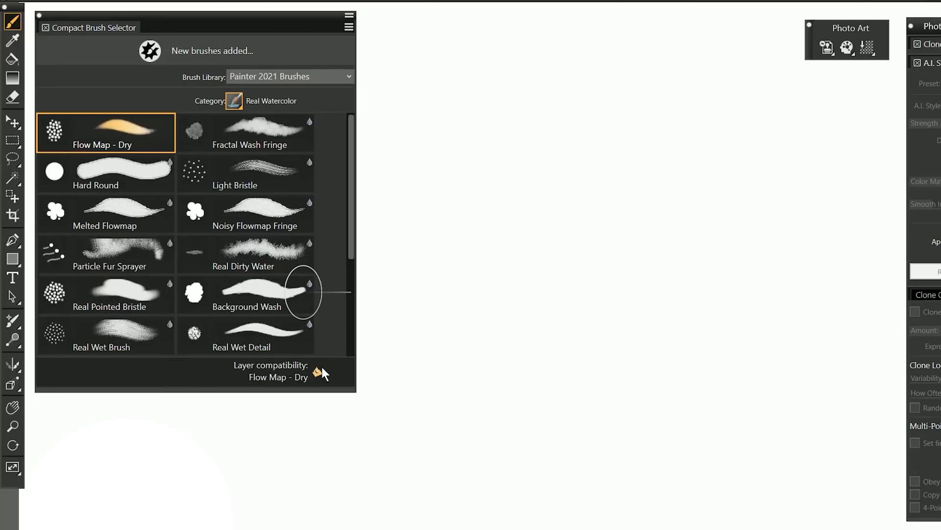
mouse_move(319, 375)
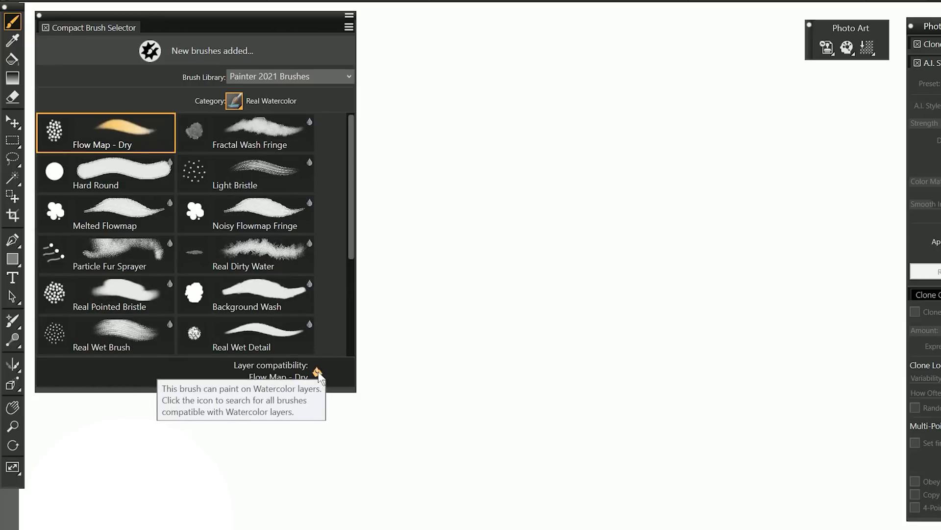
click(317, 373)
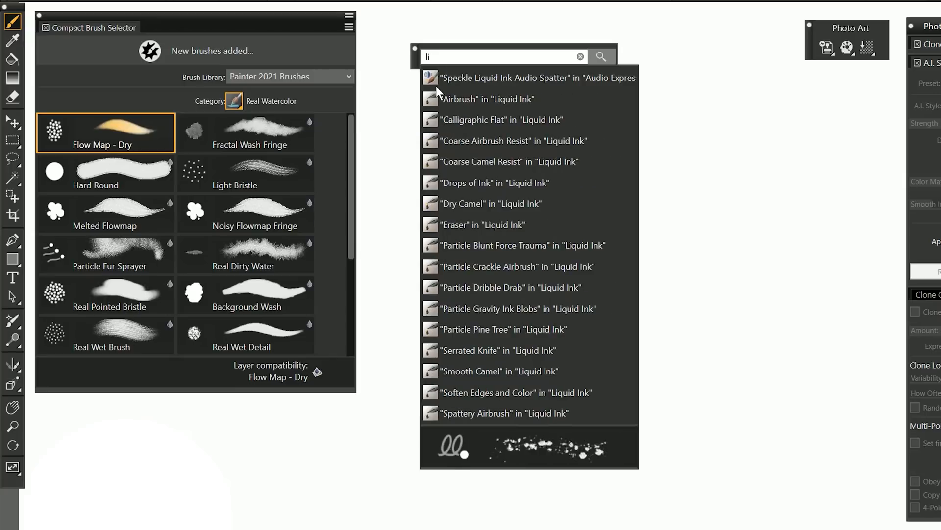
Step: Replace the brush search text with "gl"
key(BackSpace)
key(BackSpace)
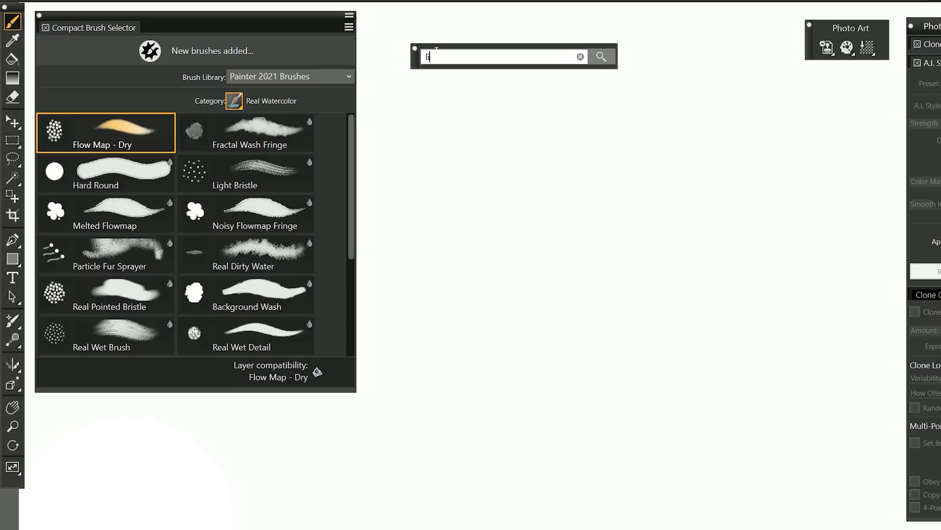
text(gl)
Step: Hide the Compatible Layers information in the Compact Brush Selector
click(349, 26)
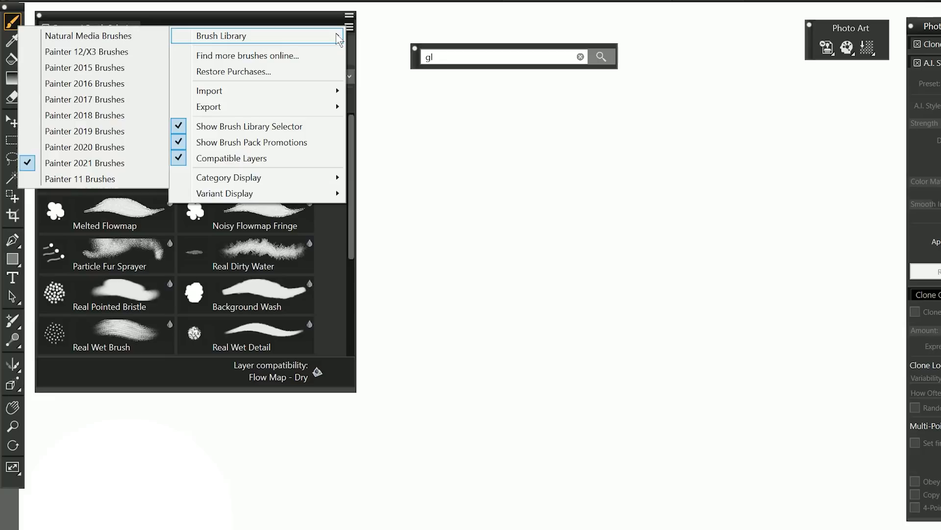
click(285, 158)
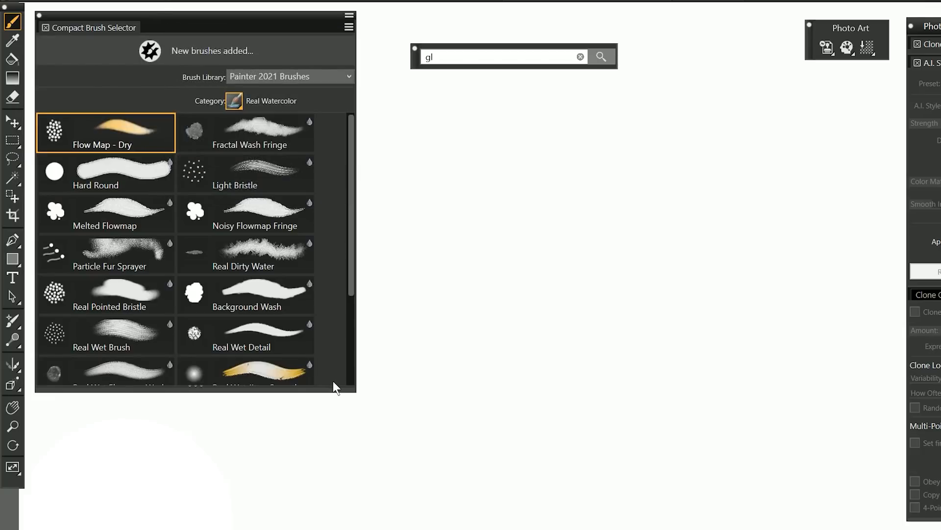
Step: Select the Fractal Wash Fringe brush and try to paint with it on the Thick Paint layer
click(246, 132)
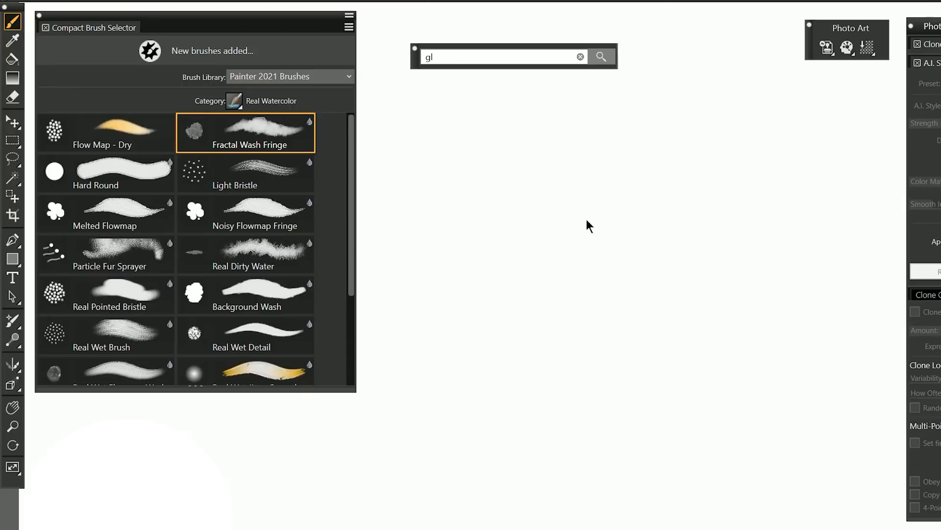
click(586, 219)
mouse_move(522, 69)
mouse_down()
mouse_move(615, 145)
mouse_move(657, 203)
mouse_up()
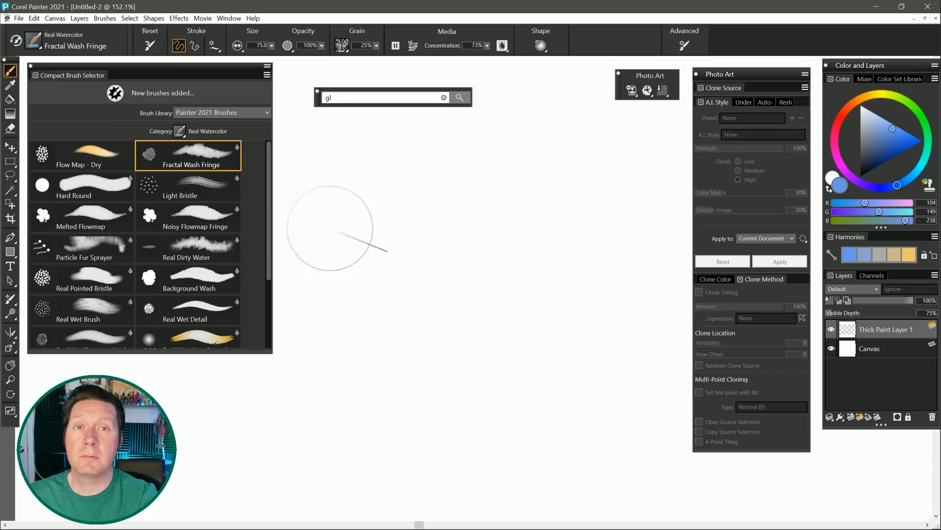
Step: Open the Special Layers preferences to examine the options for special layer types
click(33, 20)
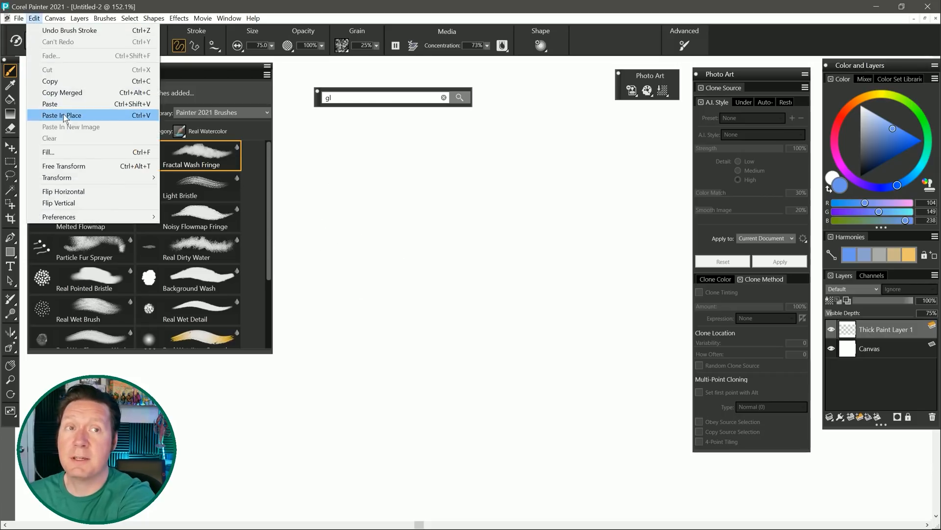
mouse_move(90, 218)
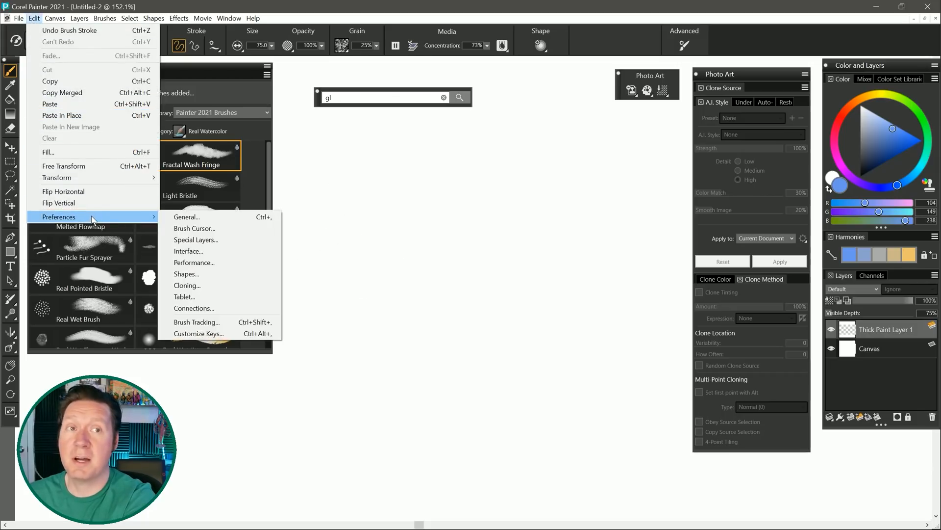
click(220, 240)
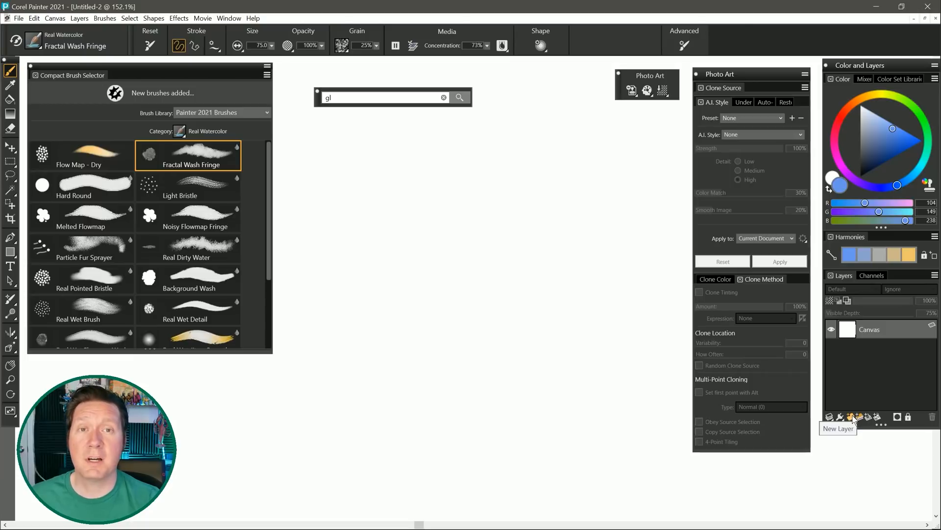
Step: Add a new default layer and paint rows of blue dots on it with the Leaky Pen from Pens and Pencils
click(854, 418)
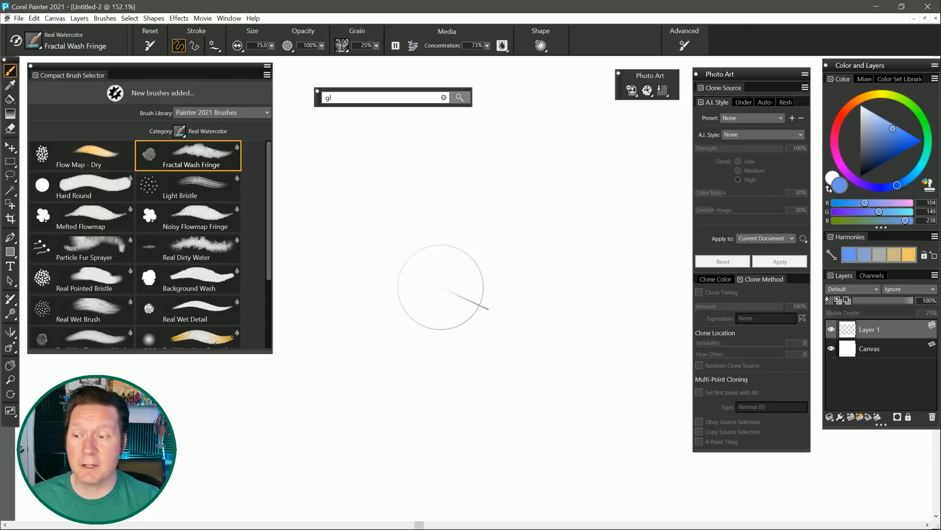
click(30, 49)
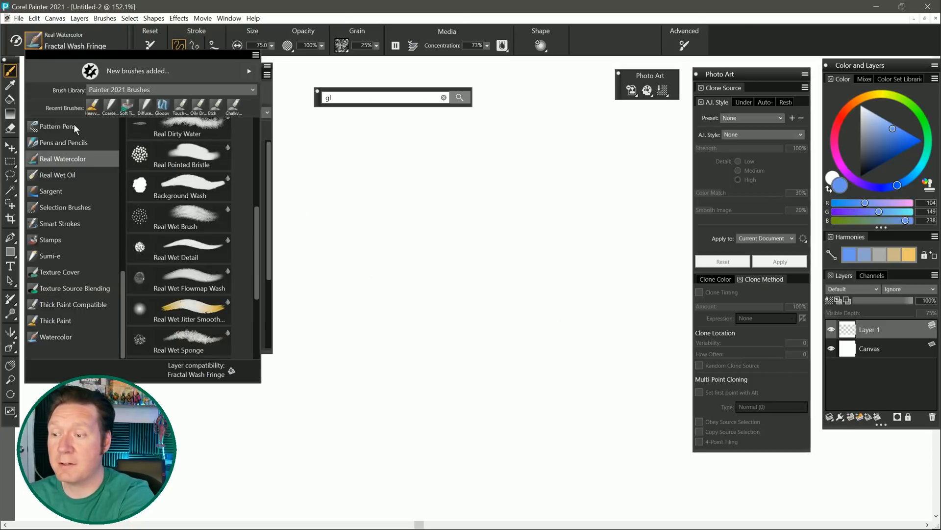
click(74, 142)
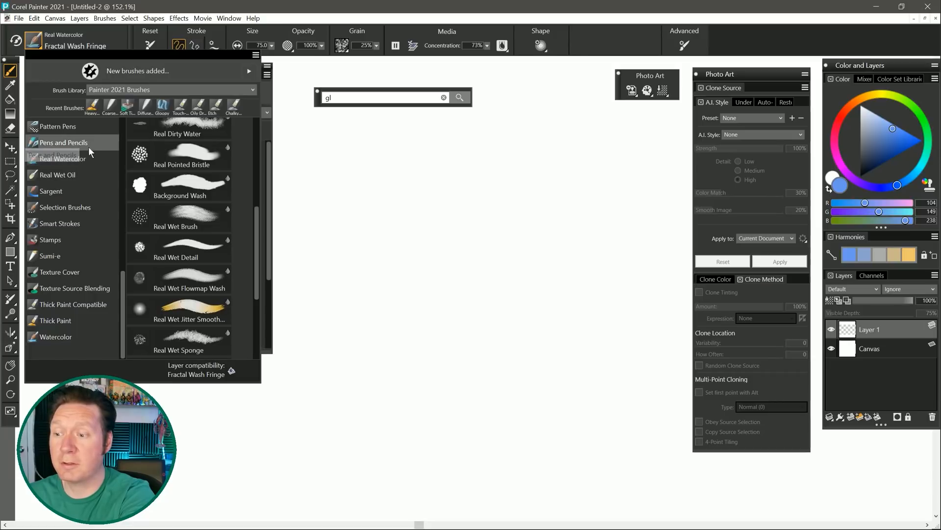
click(196, 215)
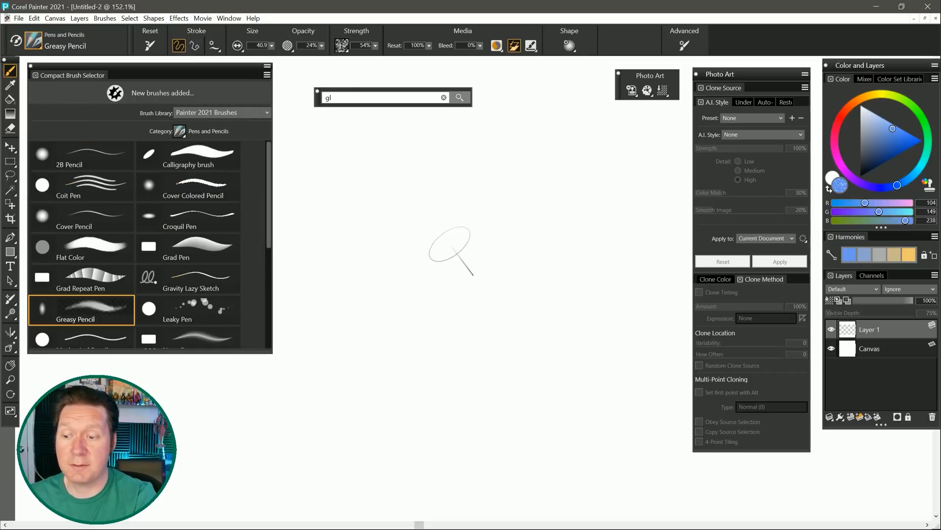
key(Right)
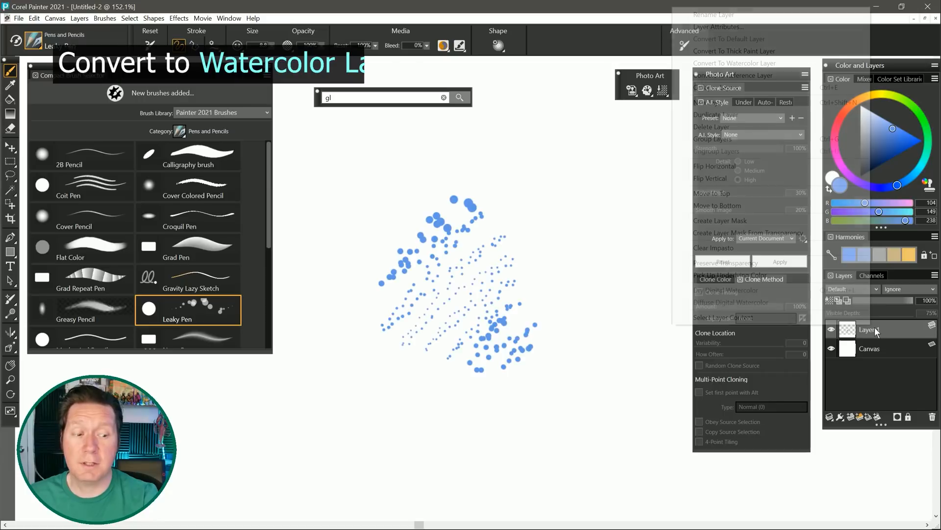
Step: Convert the dotted layer to a Watercolor layer and paint light pink strokes over the upper dots with Real Pointed Bristle
click(772, 72)
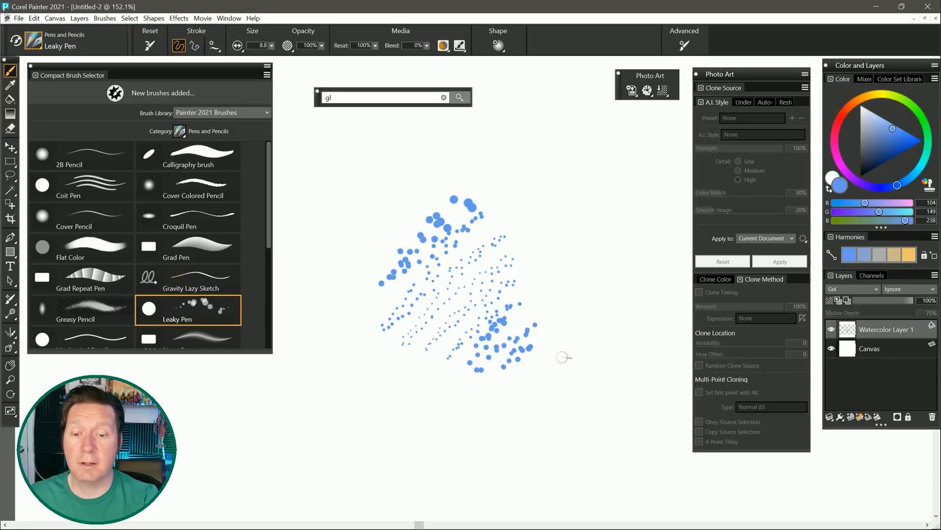
click(33, 40)
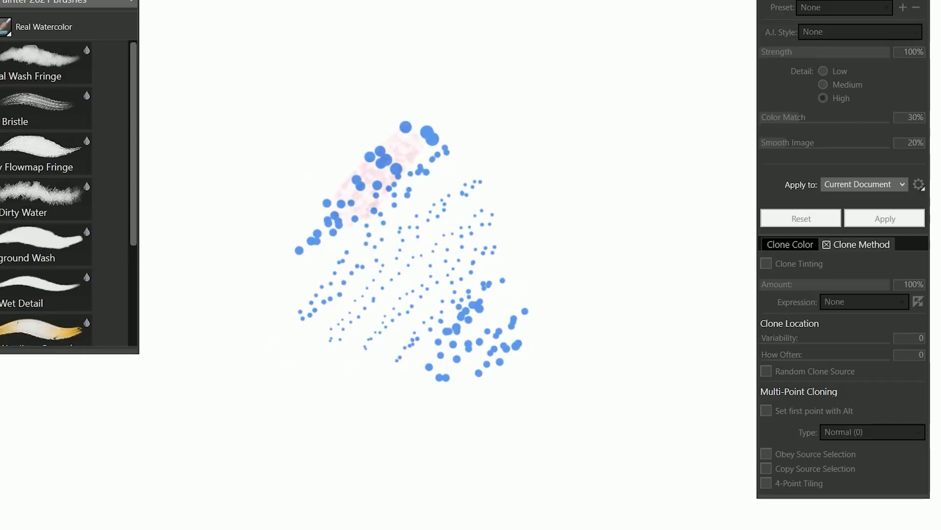
mouse_move(417, 123)
mouse_down()
mouse_move(427, 209)
mouse_move(510, 268)
mouse_up()
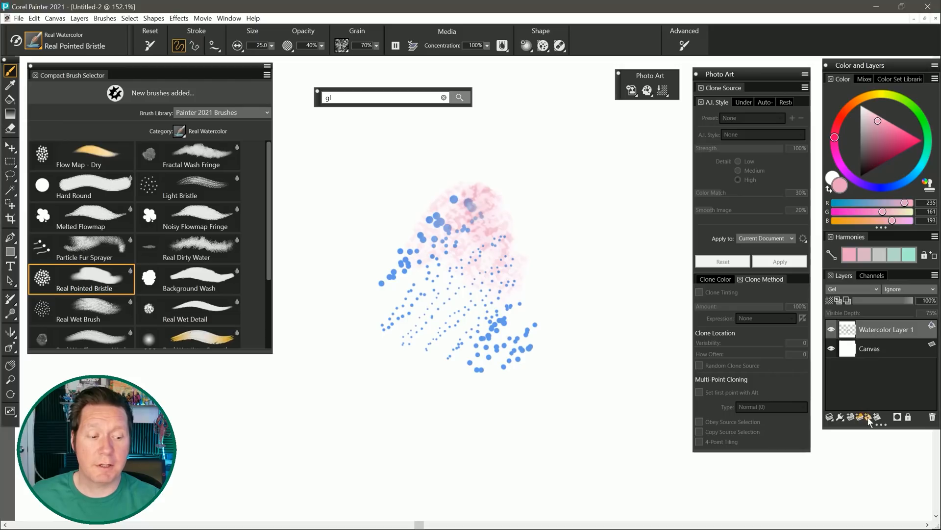
Step: Add a second Watercolor layer and paint light blue strokes on it below and over the pink area
click(861, 417)
mouse_move(520, 241)
mouse_down()
mouse_move(491, 263)
mouse_move(416, 286)
mouse_move(428, 349)
mouse_up()
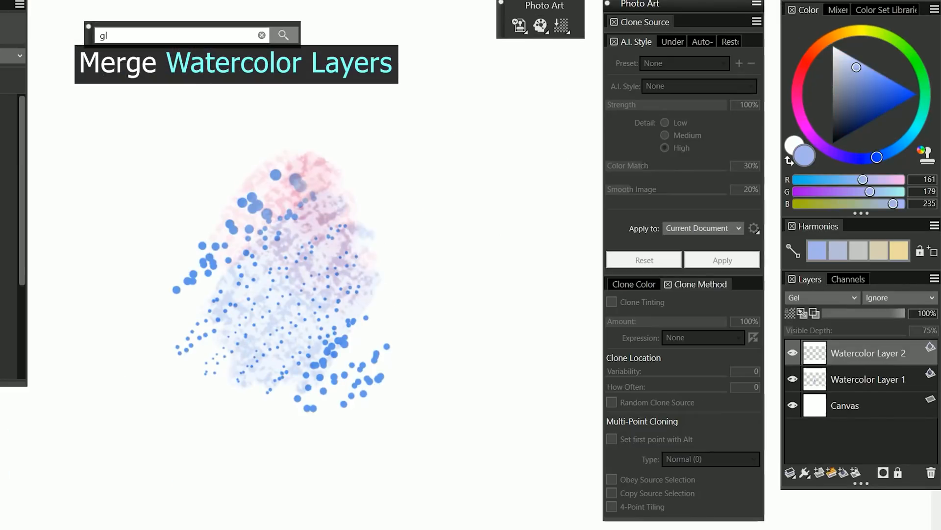
Step: Merge the two Watercolor layers and paint light blue speckles across the artwork with Speckle Tiger Lily
mouse_move(275, 216)
mouse_down()
mouse_move(324, 289)
mouse_move(331, 361)
mouse_move(397, 404)
mouse_up()
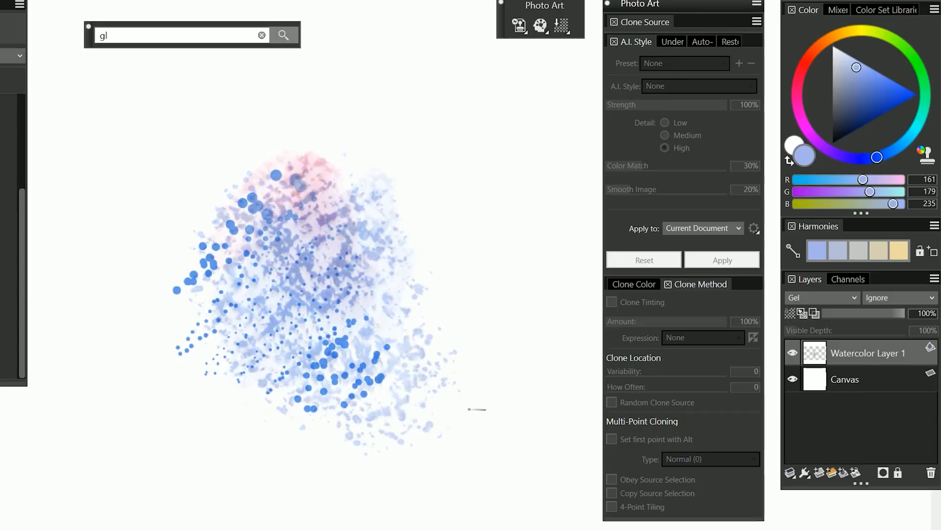
Step: Flip the merged Watercolor layer horizontally
right_click(854, 352)
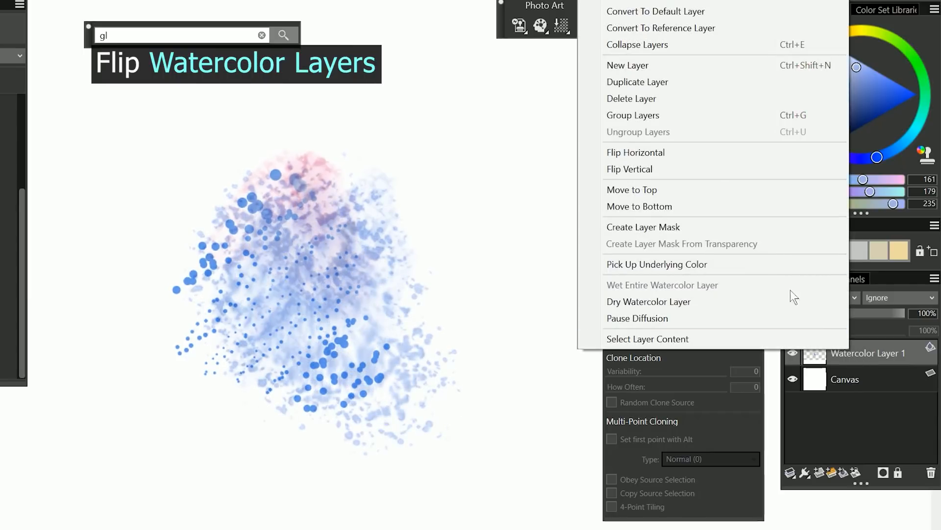
click(677, 153)
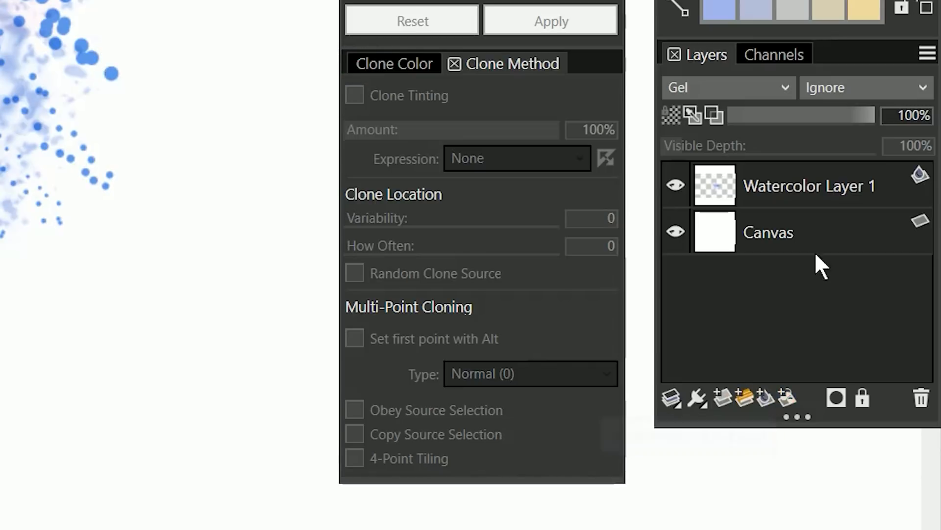
Step: Turn off the display of the special layer buttons and look over the available layer commands
click(927, 53)
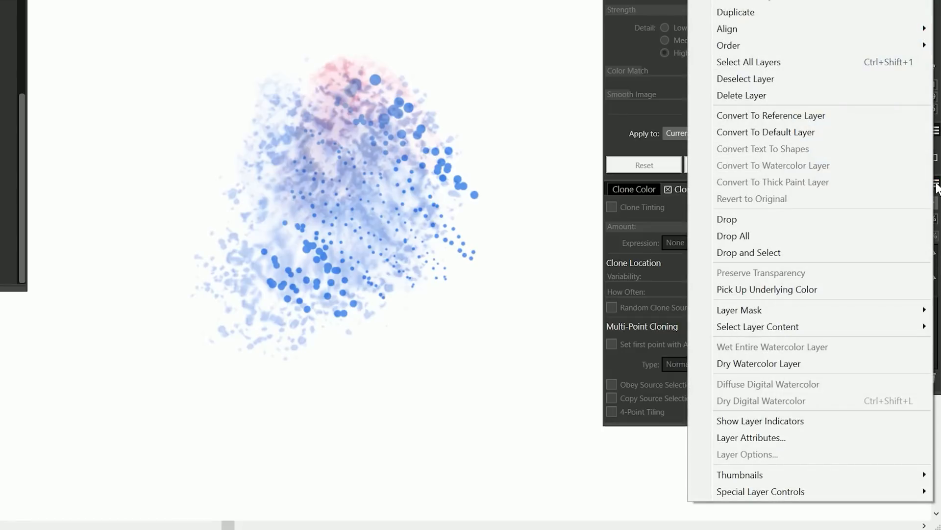
mouse_move(800, 492)
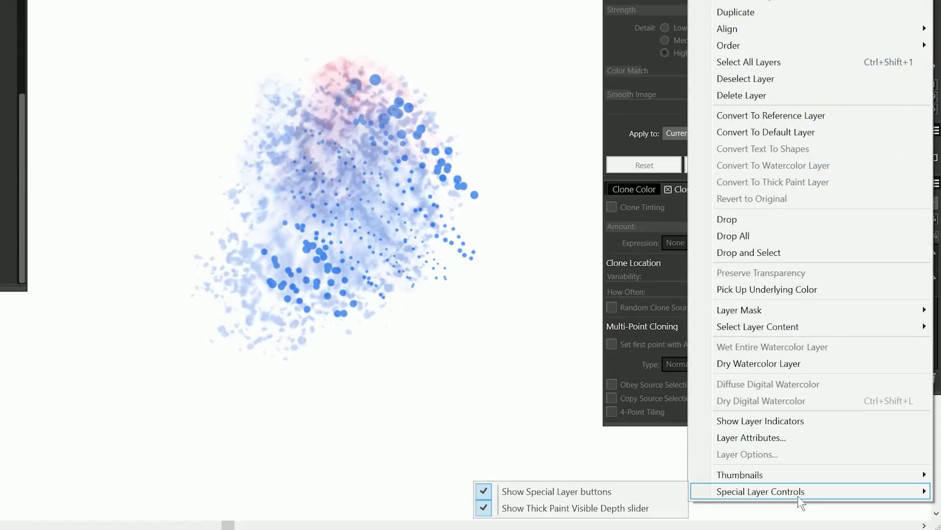
click(600, 494)
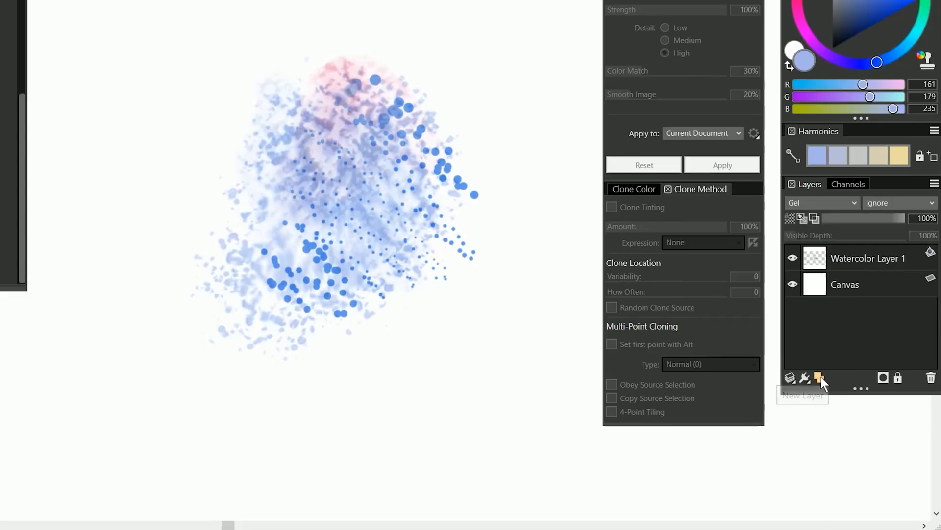
click(820, 381)
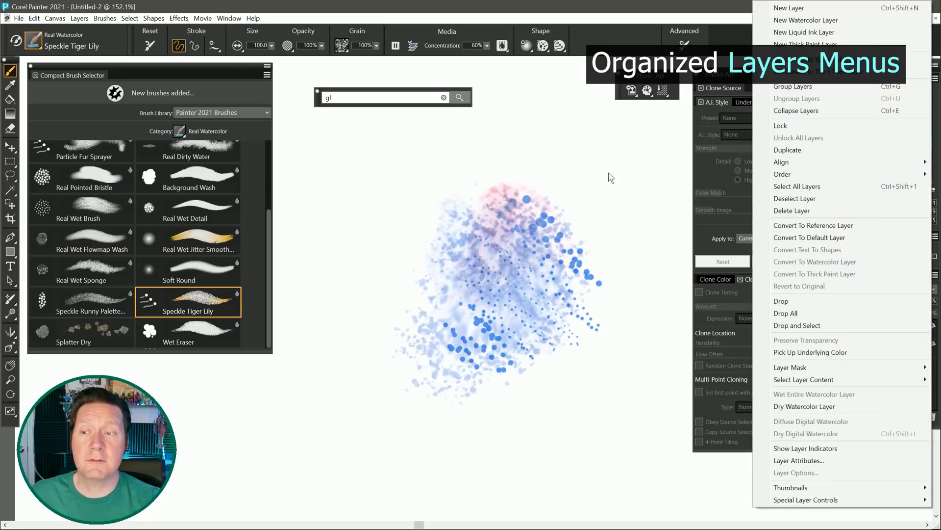
click(79, 18)
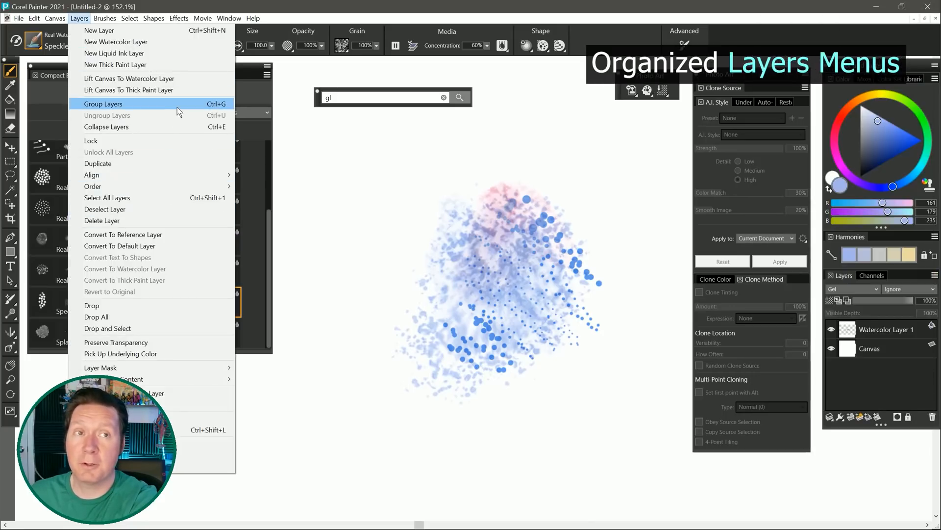
click(936, 277)
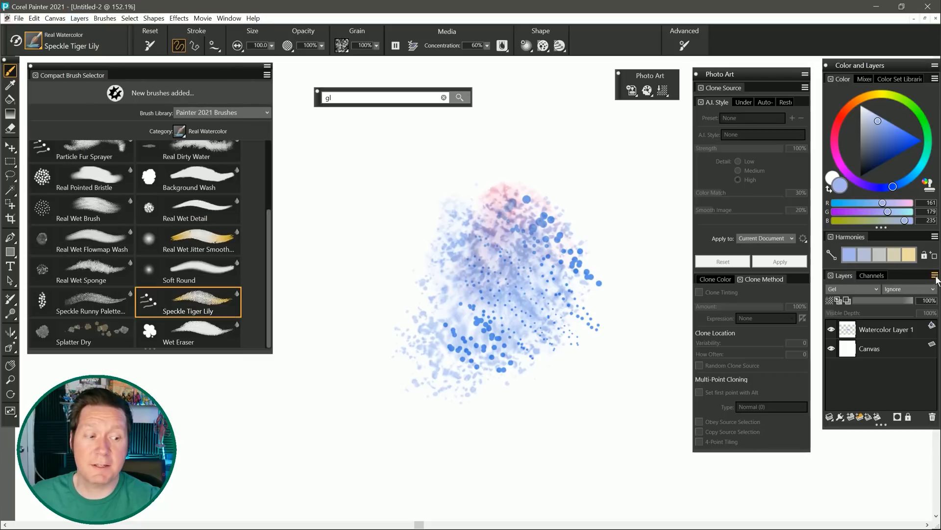
click(935, 276)
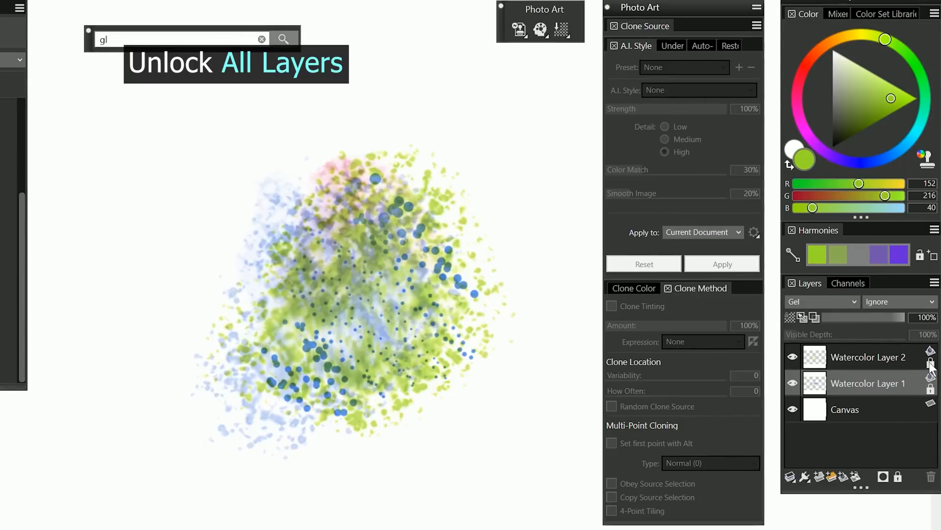
Step: Unlock all layers at once so both Watercolor layers can be edited
click(935, 283)
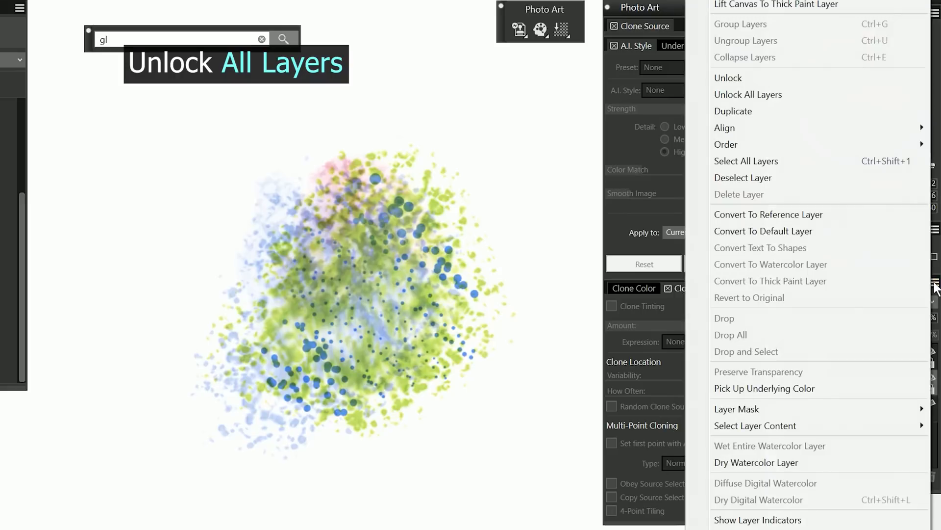
click(772, 96)
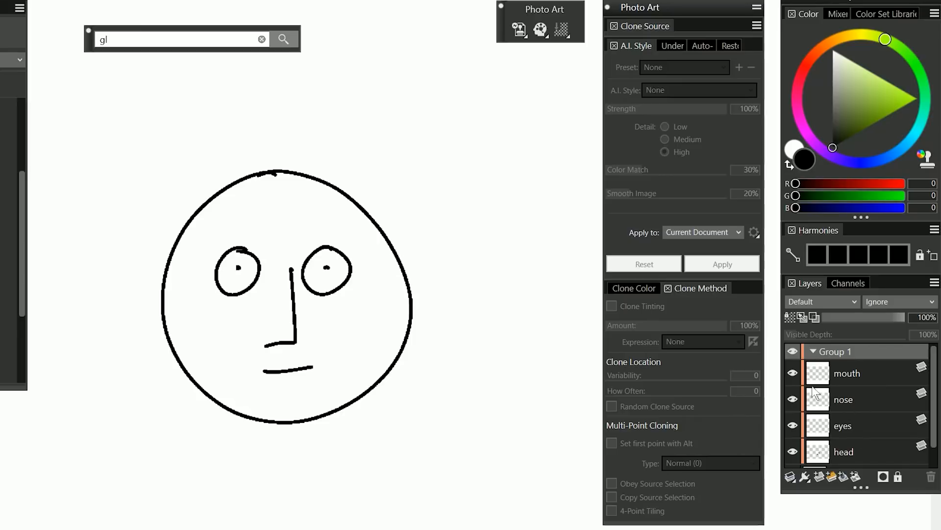
Step: Hide the head, eyes, nose and mouth layers one by one to check their contents, and show all four again
click(810, 450)
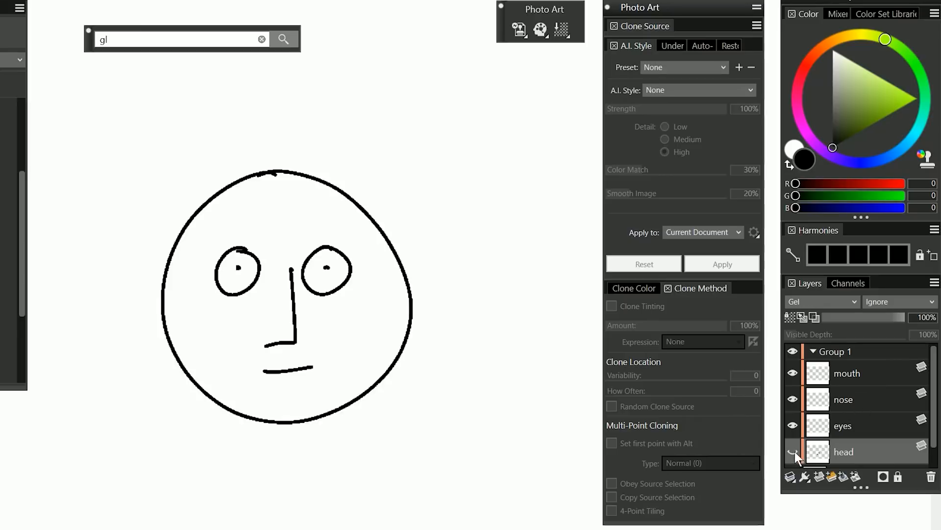
click(792, 451)
click(793, 425)
click(793, 399)
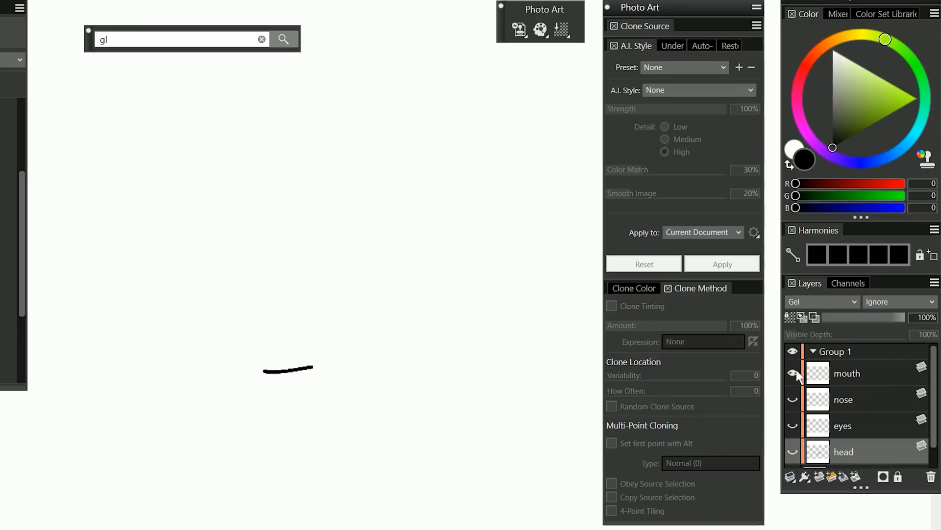
click(792, 373)
click(793, 373)
click(793, 399)
click(793, 425)
click(793, 451)
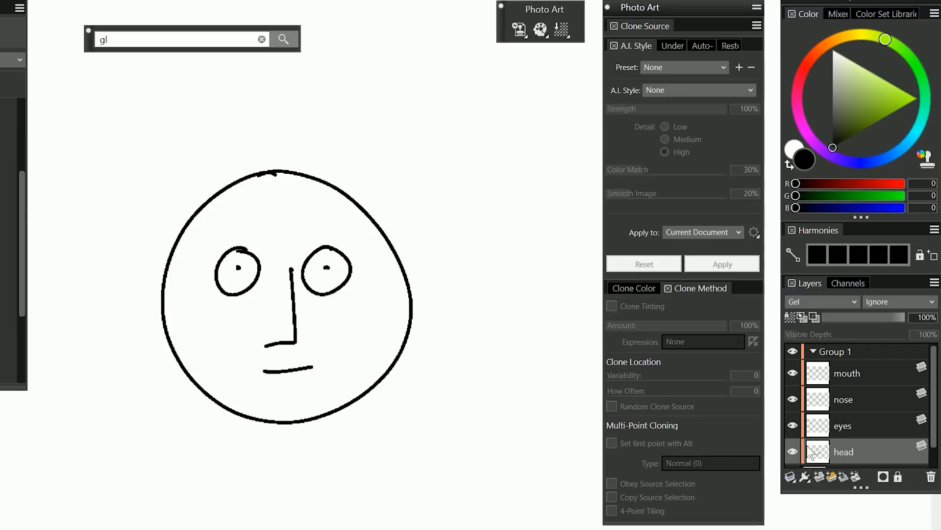
Step: Merge the mouth, nose, eyes and head layers inside Group 1 into a single layer
click(853, 366)
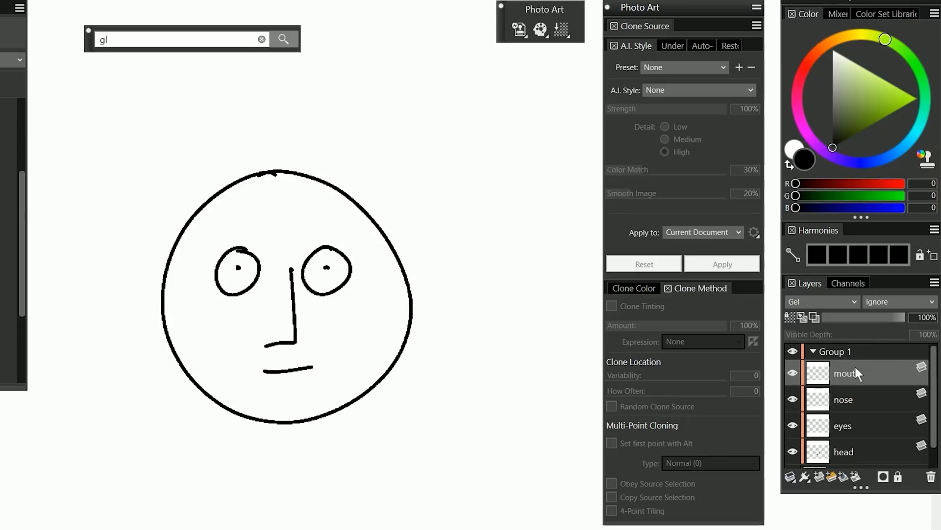
shift+click(855, 451)
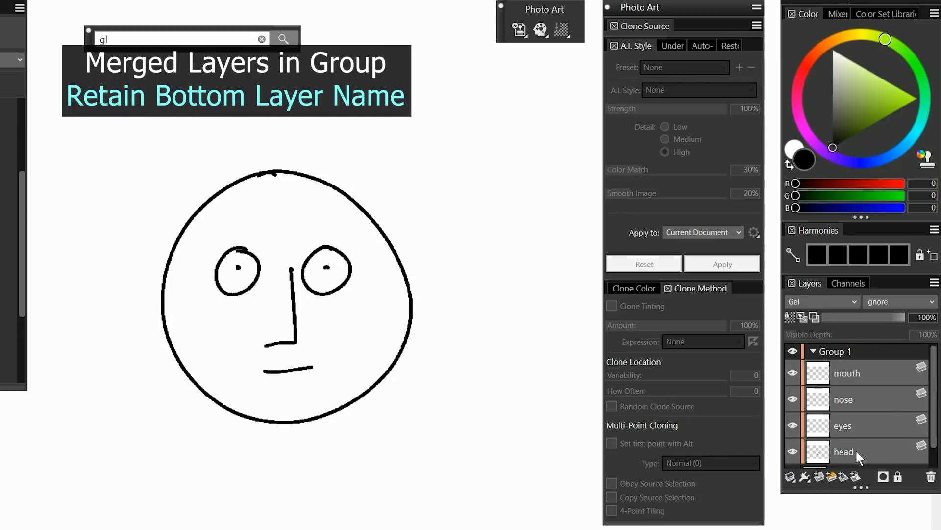
key(ctrl+e)
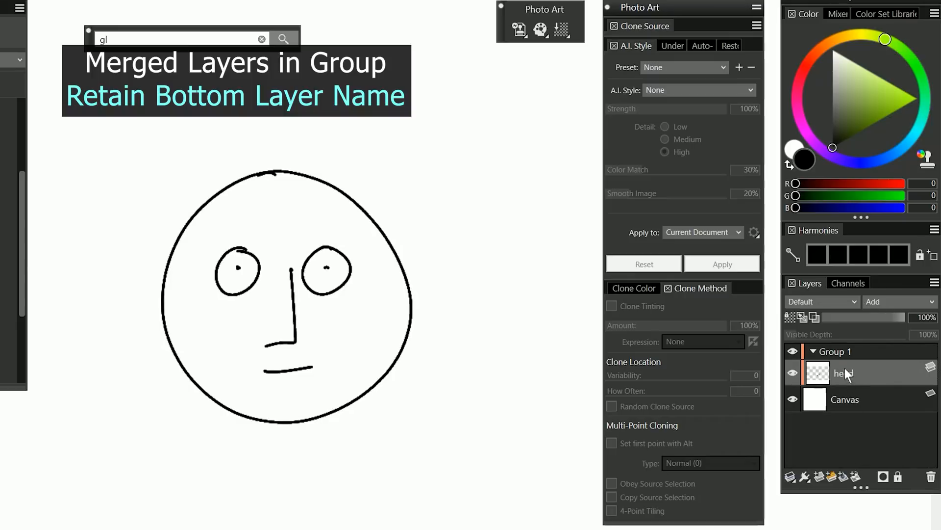
Step: Duplicate the collapsed Group 1 and move the copy of the face to the right of the original
click(813, 351)
right_click(837, 351)
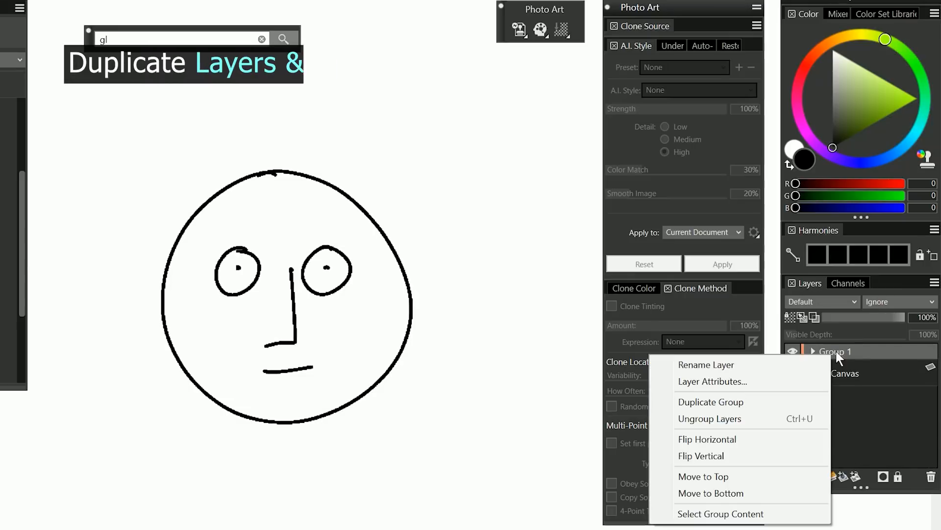
click(752, 402)
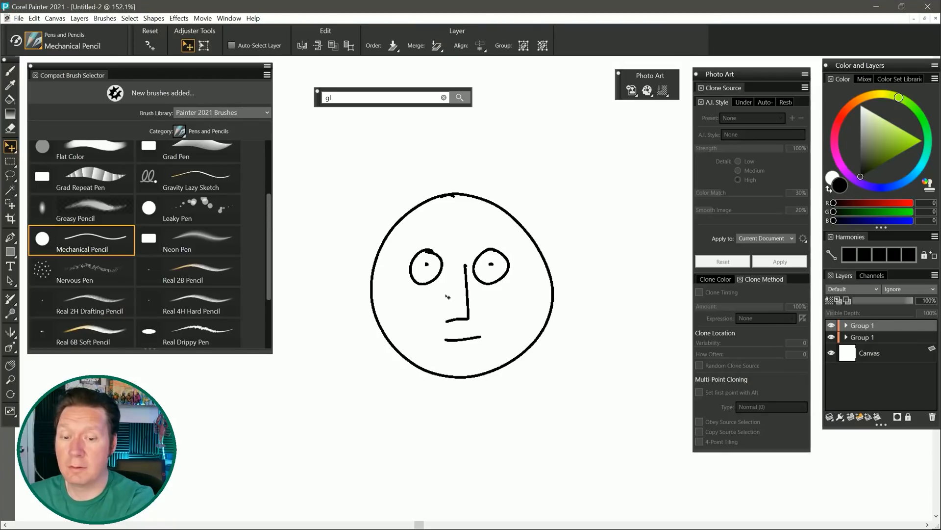
drag(458, 303, 647, 298)
click(846, 325)
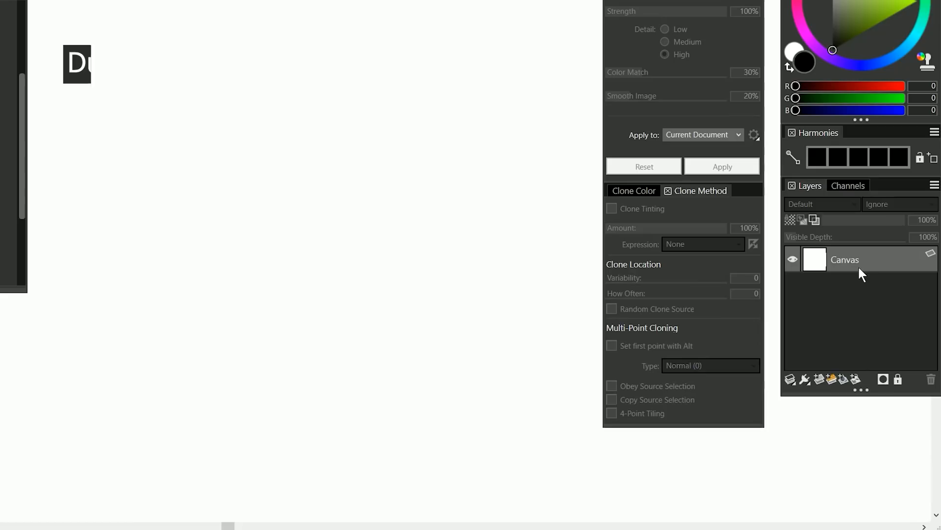
Step: Duplicate the Canvas as a separate layer
right_click(873, 328)
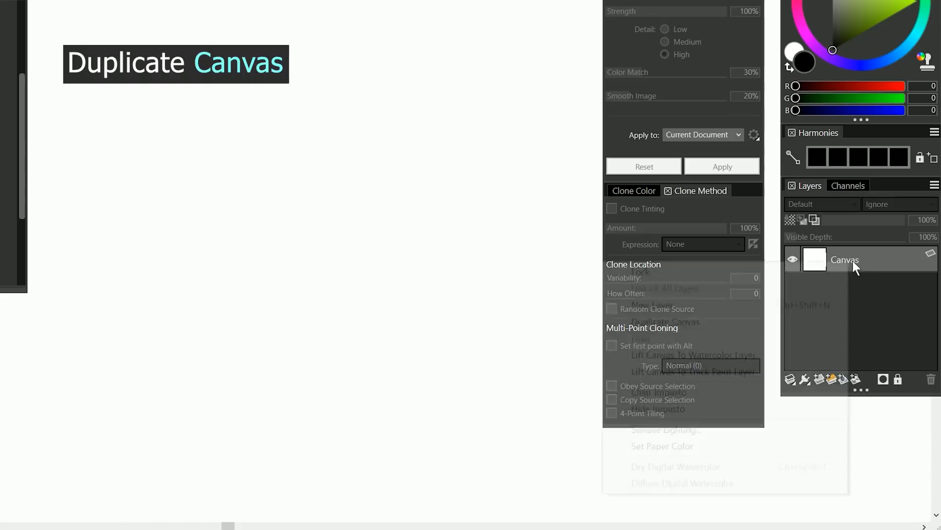
click(707, 321)
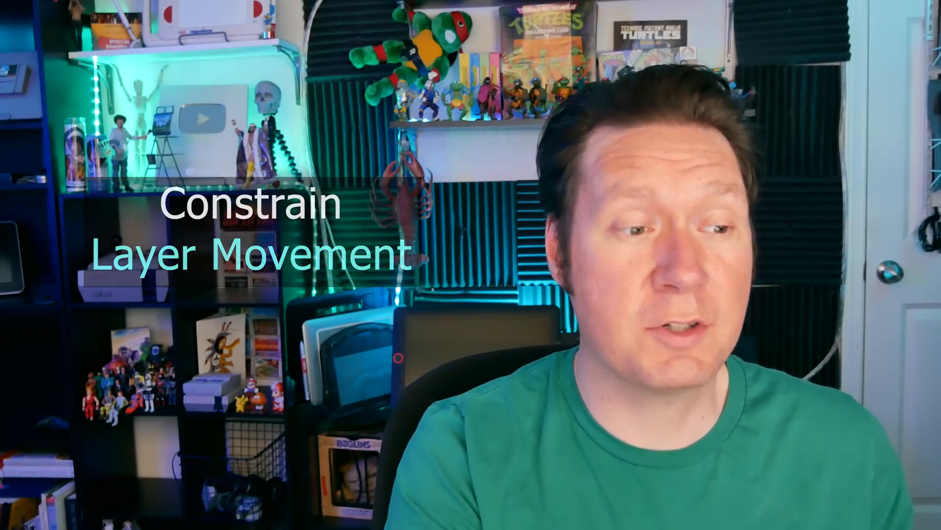
Step: Draw a four-pane window frame in black on Layer 1 with the Real 2B Pencil
mouse_move(387, 228)
mouse_down()
mouse_move(426, 236)
mouse_move(385, 329)
mouse_up()
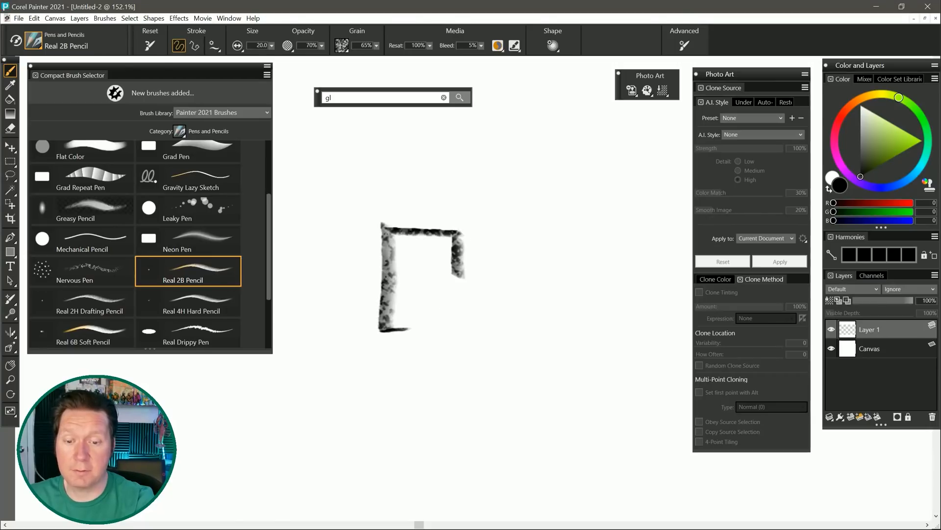
drag(459, 277, 415, 334)
drag(420, 231, 418, 329)
drag(382, 276, 461, 274)
Step: Duplicate the window layer and move the copy around below the original, constraining its movement to straight and diagonal directions
right_click(867, 329)
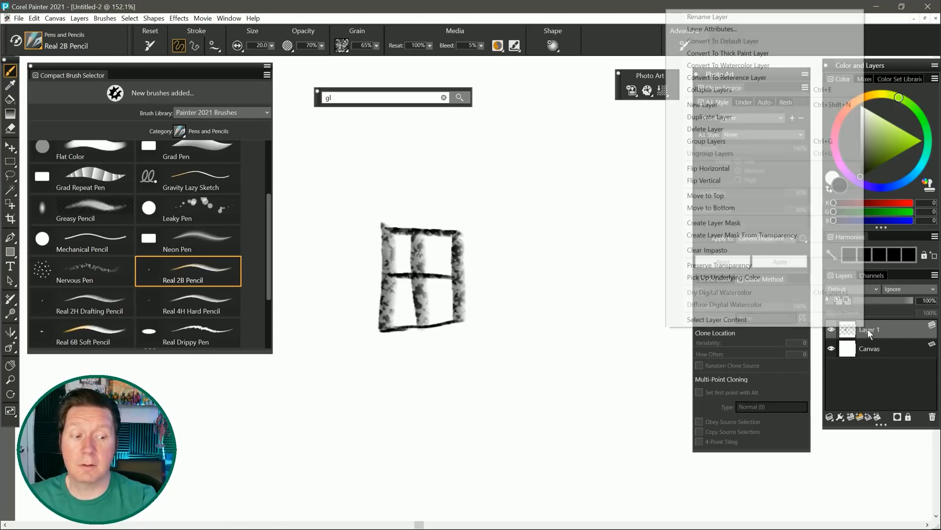
click(732, 120)
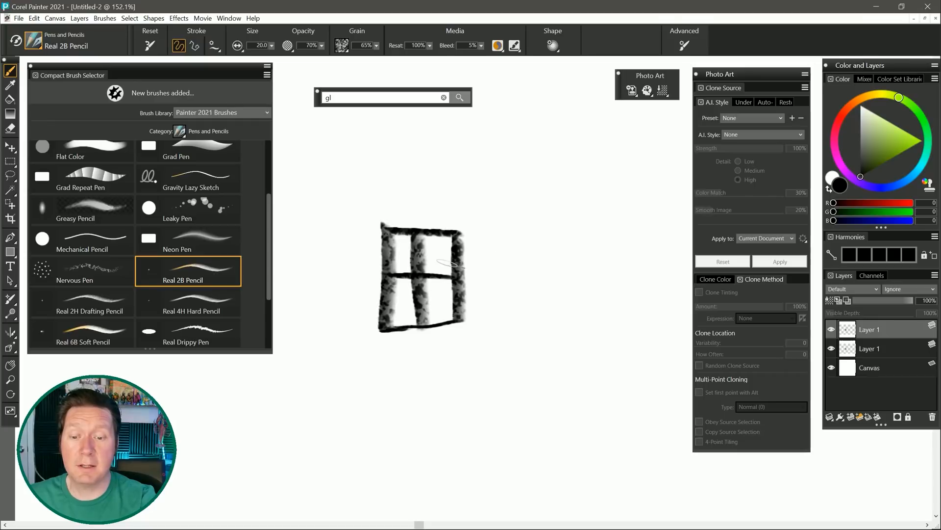
key(ctrl)
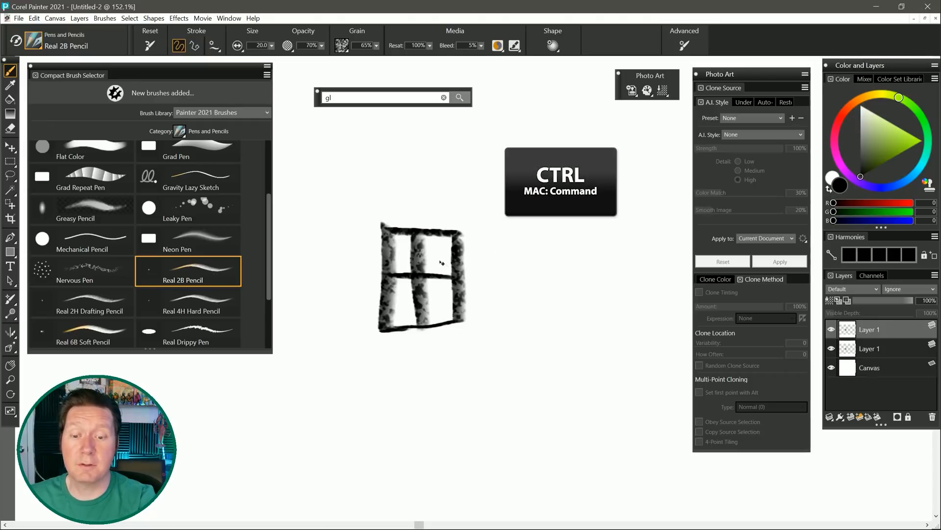
mouse_move(441, 262)
mouse_down()
mouse_move(460, 340)
mouse_move(452, 432)
mouse_move(446, 392)
mouse_move(438, 450)
mouse_up()
key(shift)
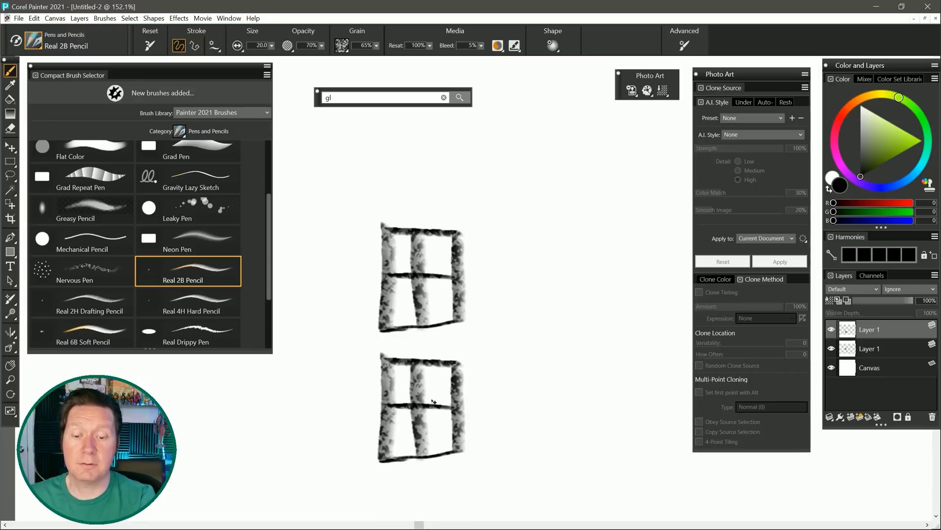
mouse_move(433, 403)
mouse_down()
mouse_move(484, 345)
mouse_move(451, 386)
mouse_move(467, 379)
mouse_up()
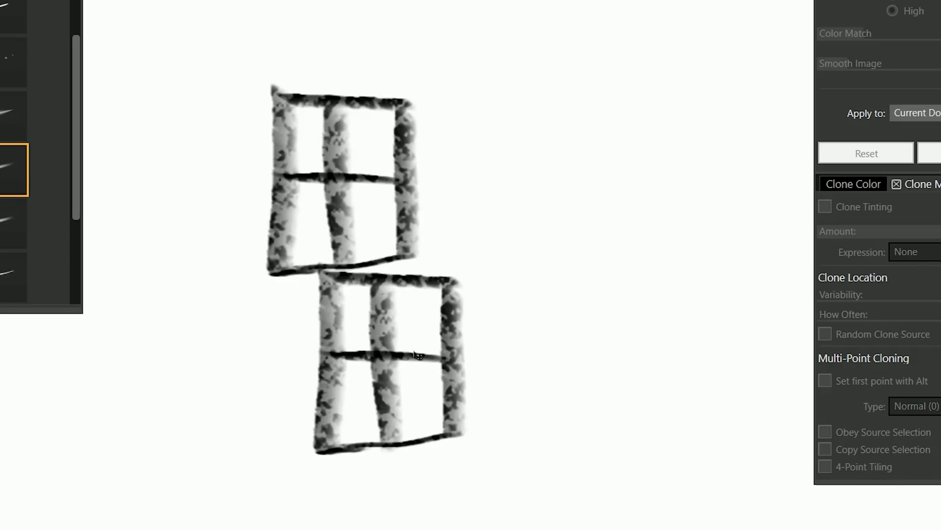
mouse_move(416, 355)
mouse_down()
mouse_move(233, 355)
mouse_move(542, 353)
mouse_move(511, 352)
mouse_move(599, 342)
mouse_move(609, 394)
mouse_up()
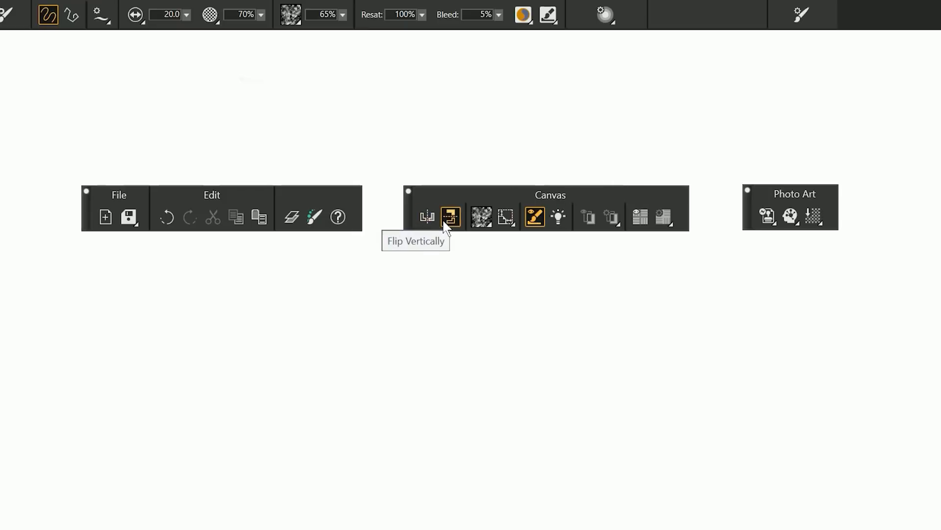
click(481, 219)
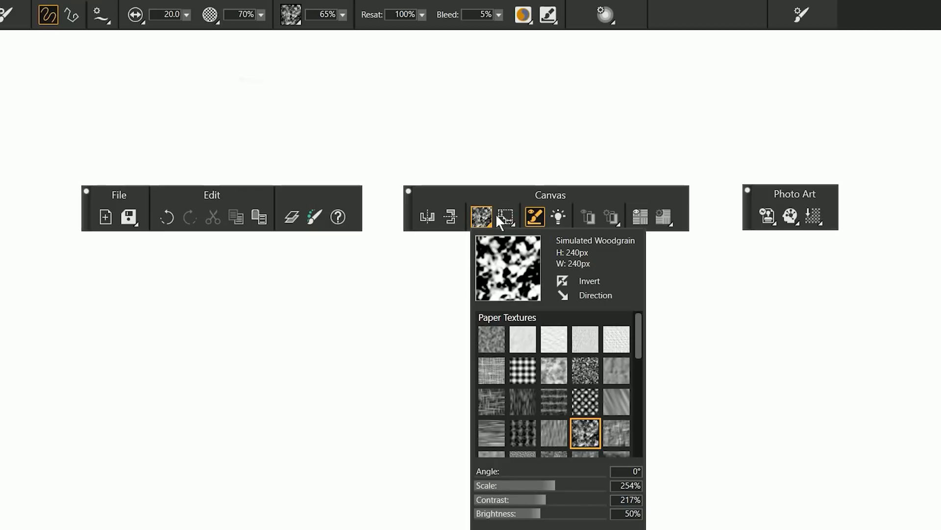
click(506, 217)
click(376, 324)
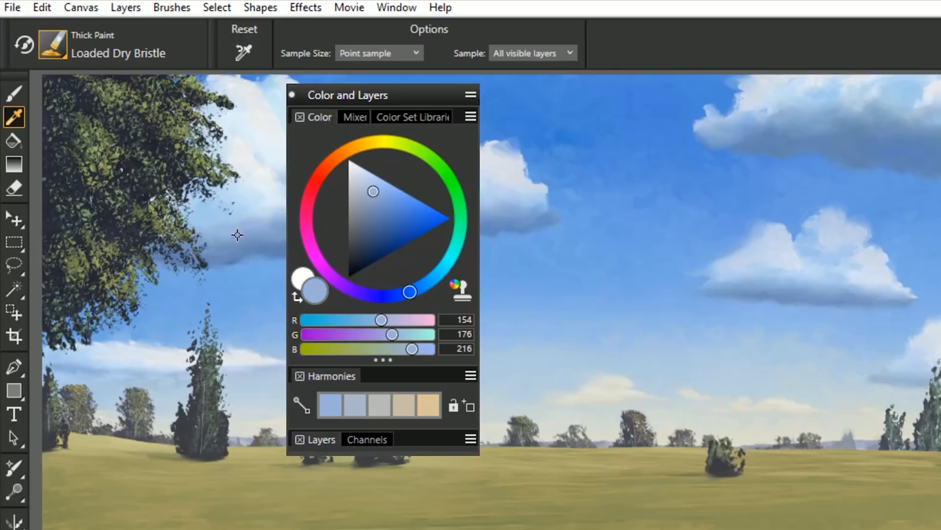
Step: Sample blue-grey colors from the shaded underside of the large cloud with the Dropper
click(233, 245)
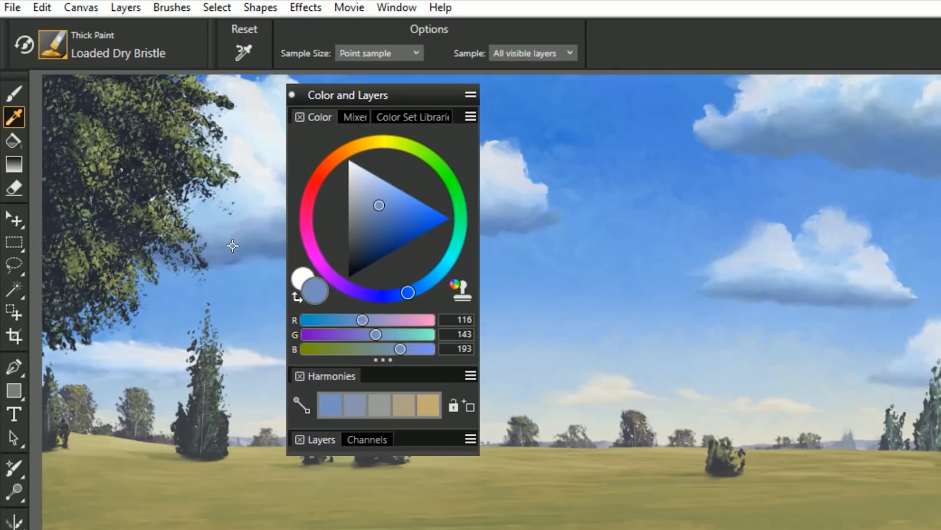
click(231, 262)
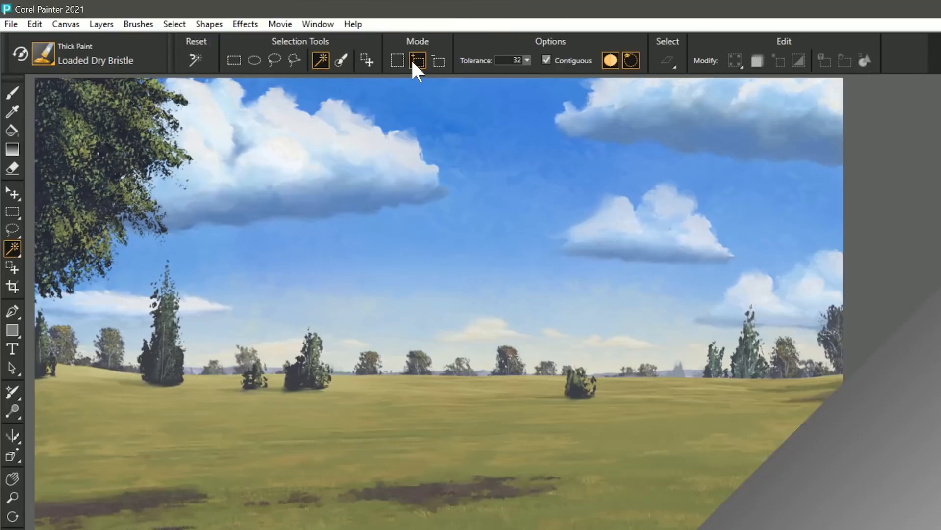
Step: Select the large cloud using the Magic Wand in add-to-selection mode with a tolerance of 32
drag(281, 152, 314, 211)
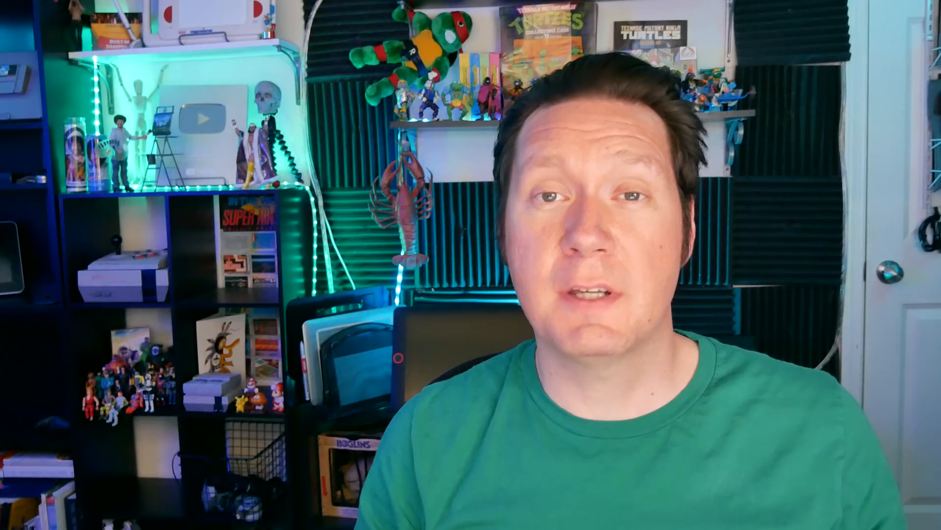